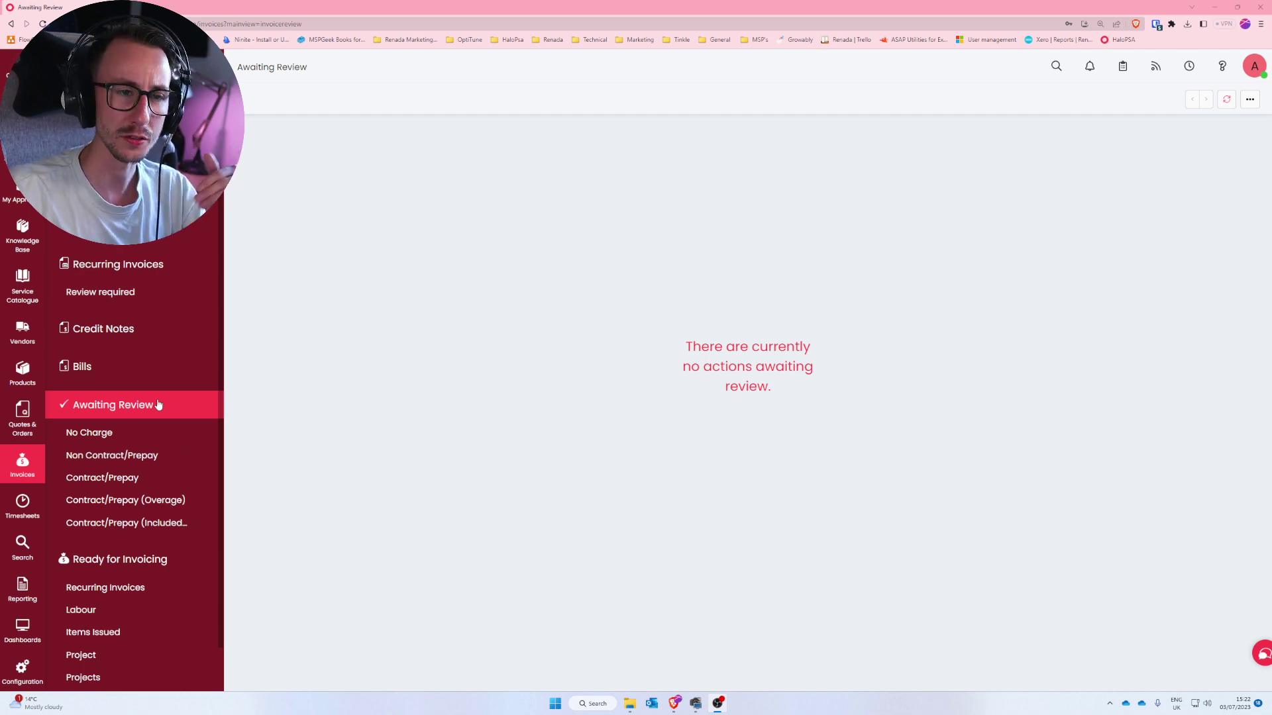
Check the No Charge, Included, Overage and Non Contract/Prepay review lists are empty, ending on Contract/Prepay.
{"action": "left_click", "coordinate": [129, 438]}
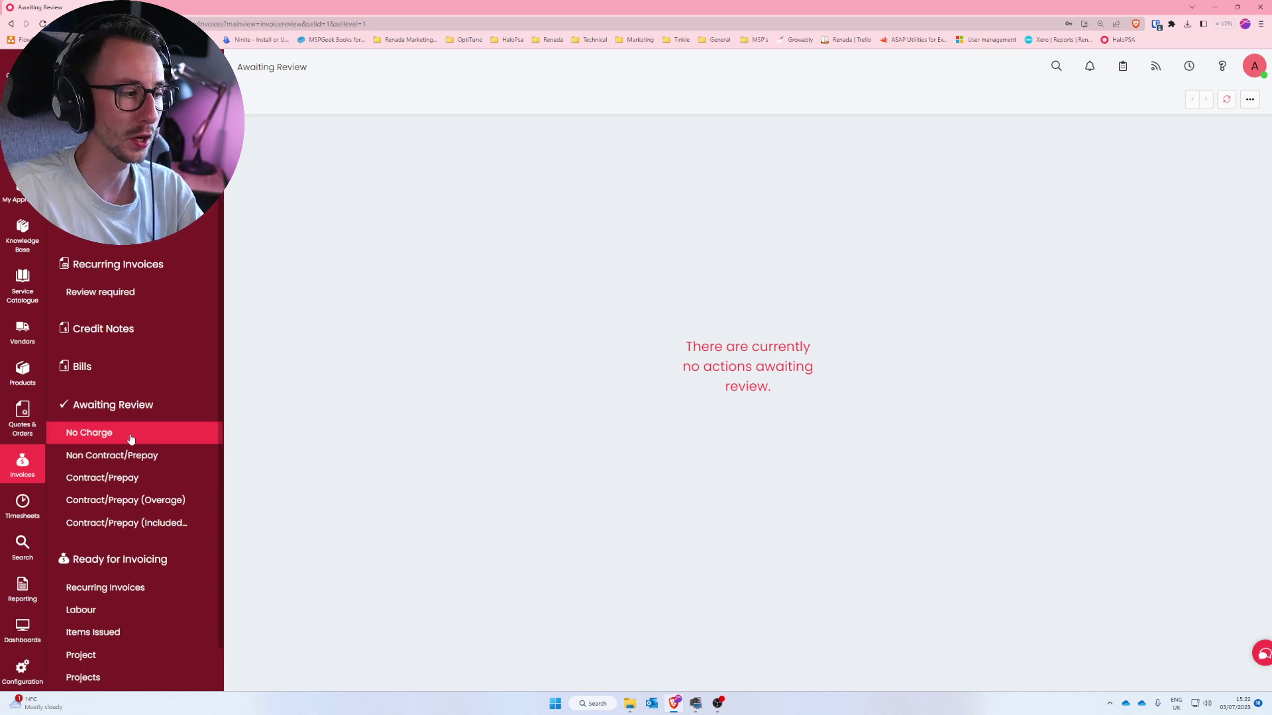
{"action": "left_click", "coordinate": [171, 524]}
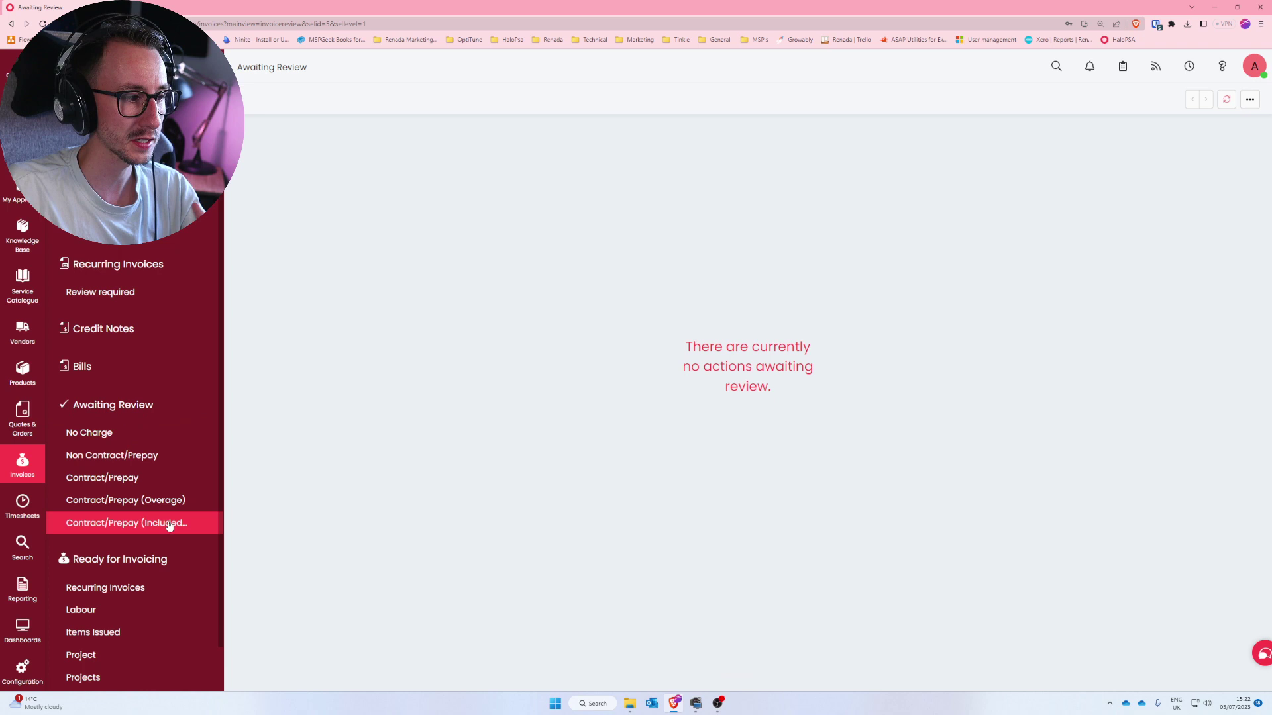
{"action": "left_click", "coordinate": [159, 506]}
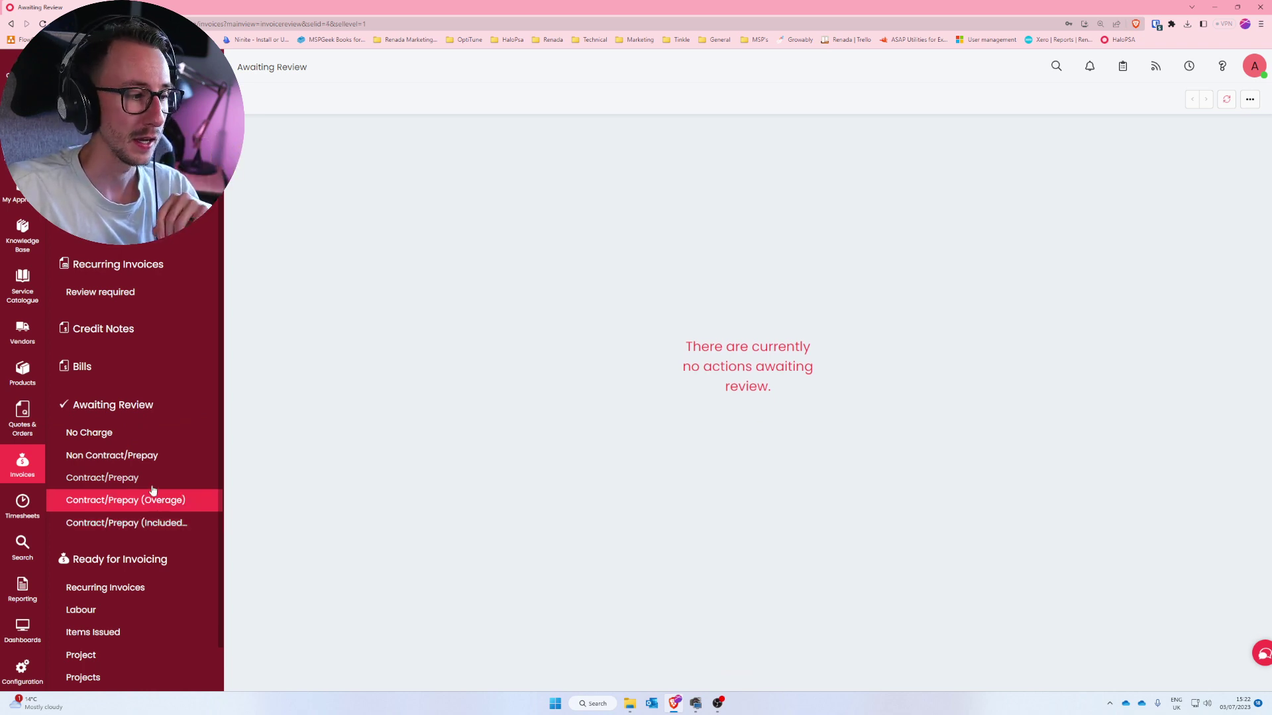
{"action": "left_click", "coordinate": [147, 461]}
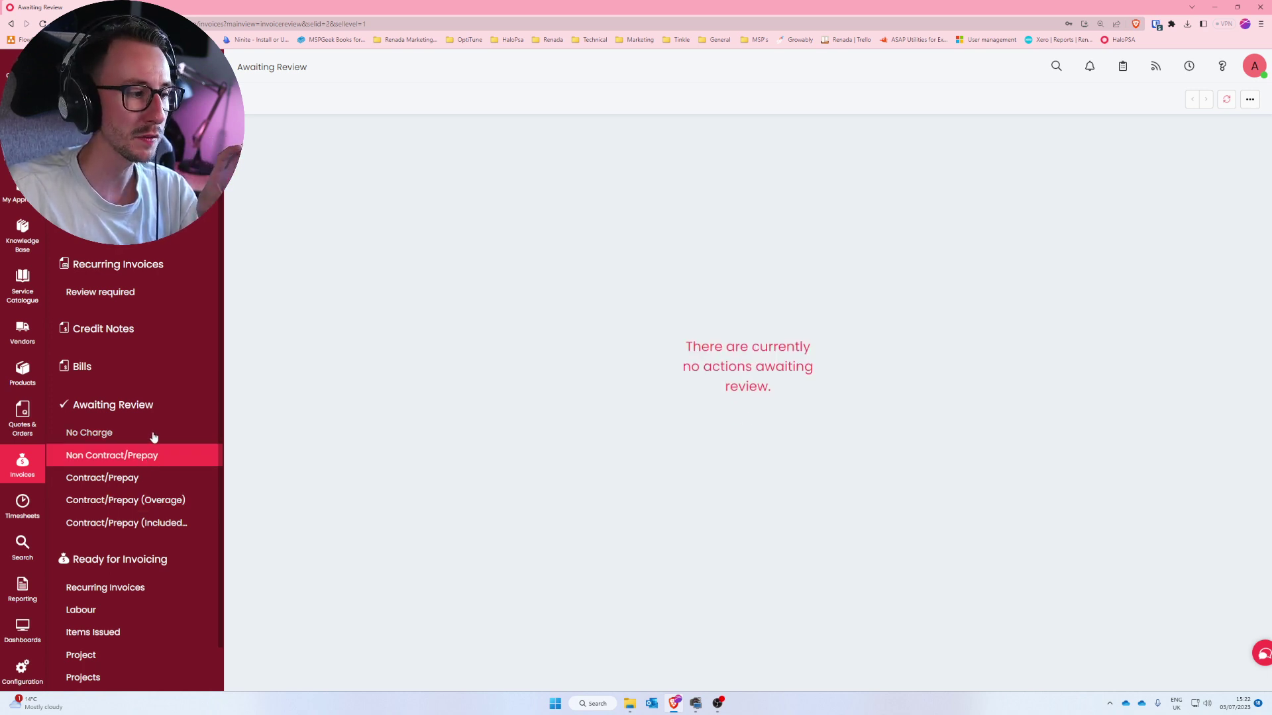
{"action": "left_click", "coordinate": [154, 435]}
{"action": "left_click", "coordinate": [170, 523]}
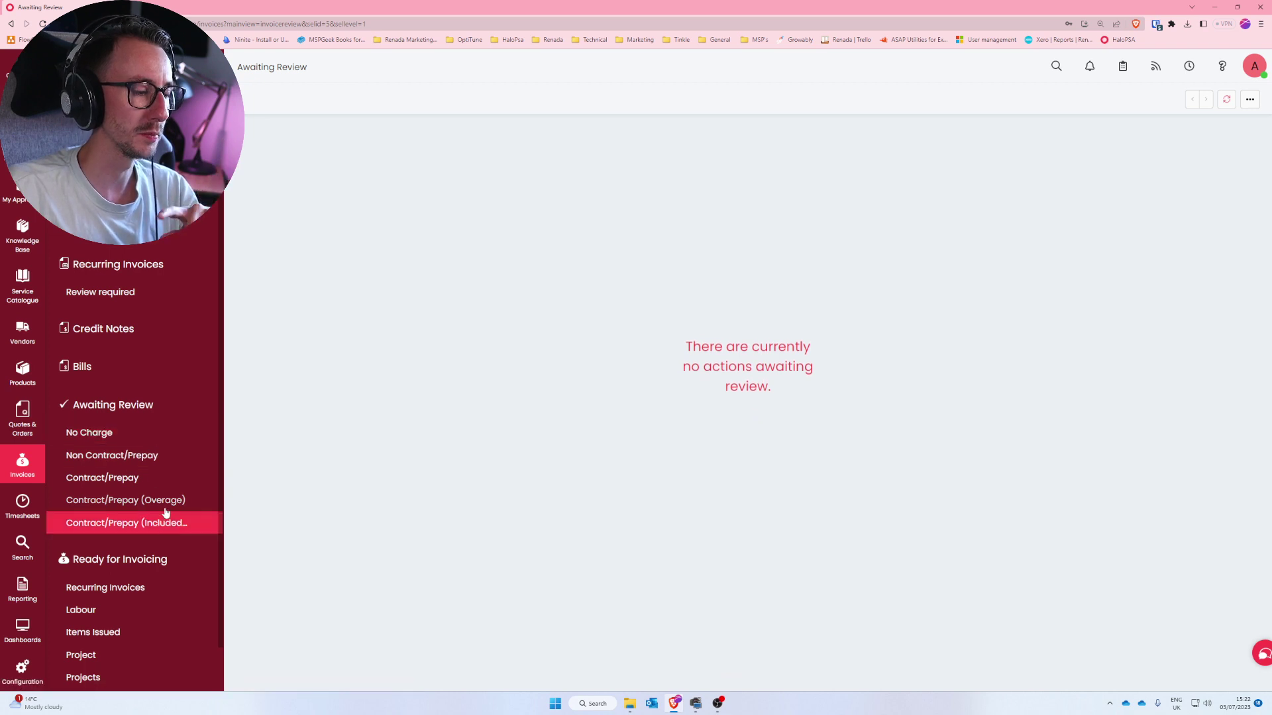
{"action": "left_click", "coordinate": [165, 500]}
{"action": "left_click", "coordinate": [160, 459]}
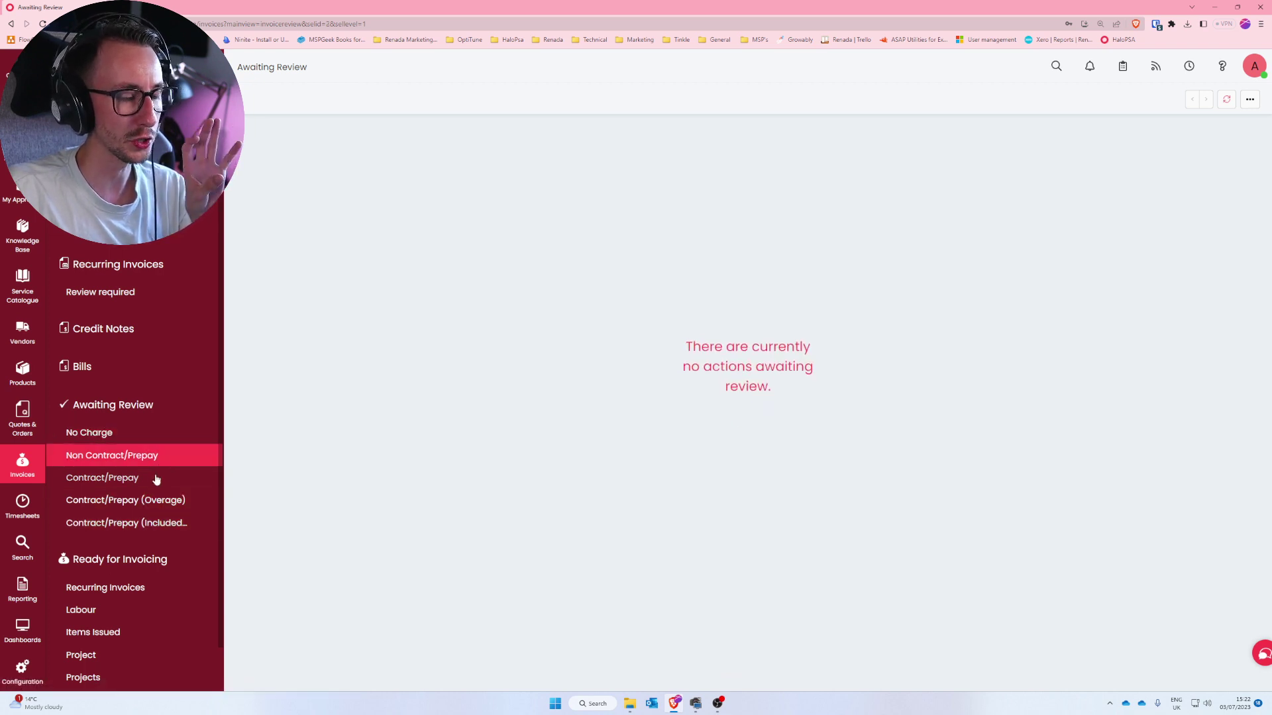
{"action": "left_click", "coordinate": [157, 479]}
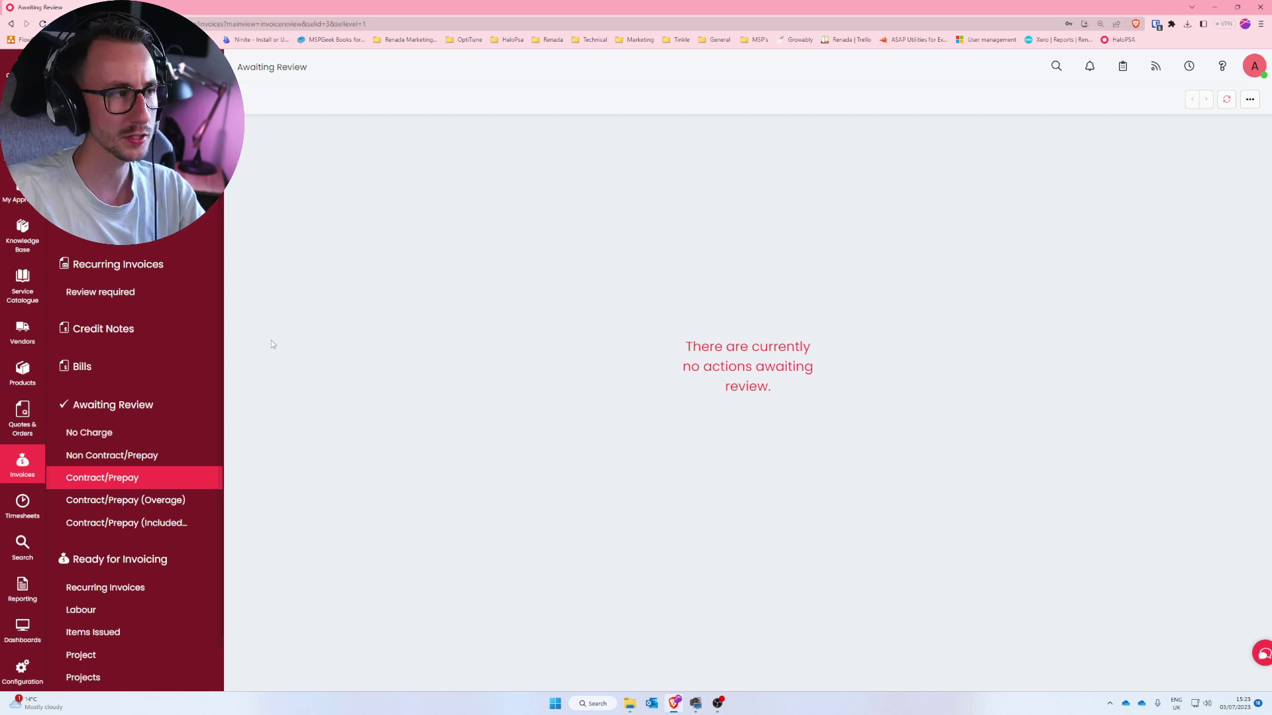
Switch the browser to full screen and start a new ticket from the Tickets list.
{"action": "scroll", "coordinate": [23, 225], "scroll_direction": "up", "scroll_amount": 3}
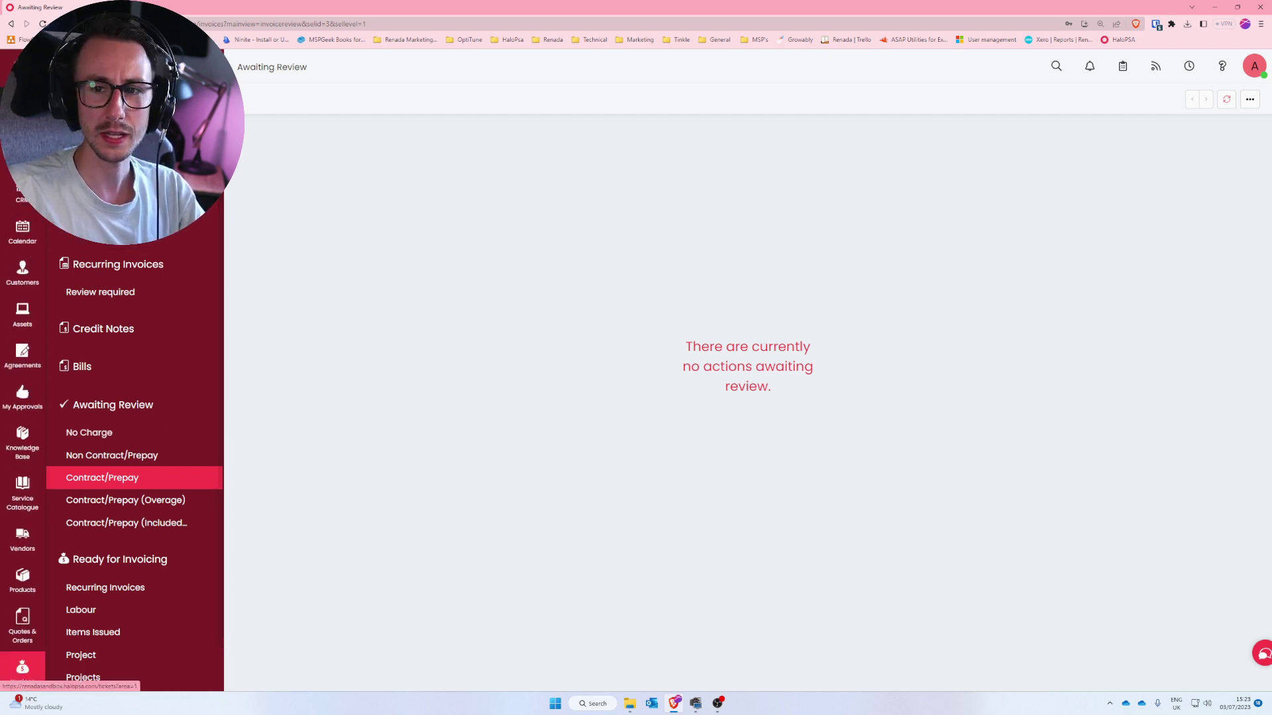
{"action": "key", "text": "F11"}
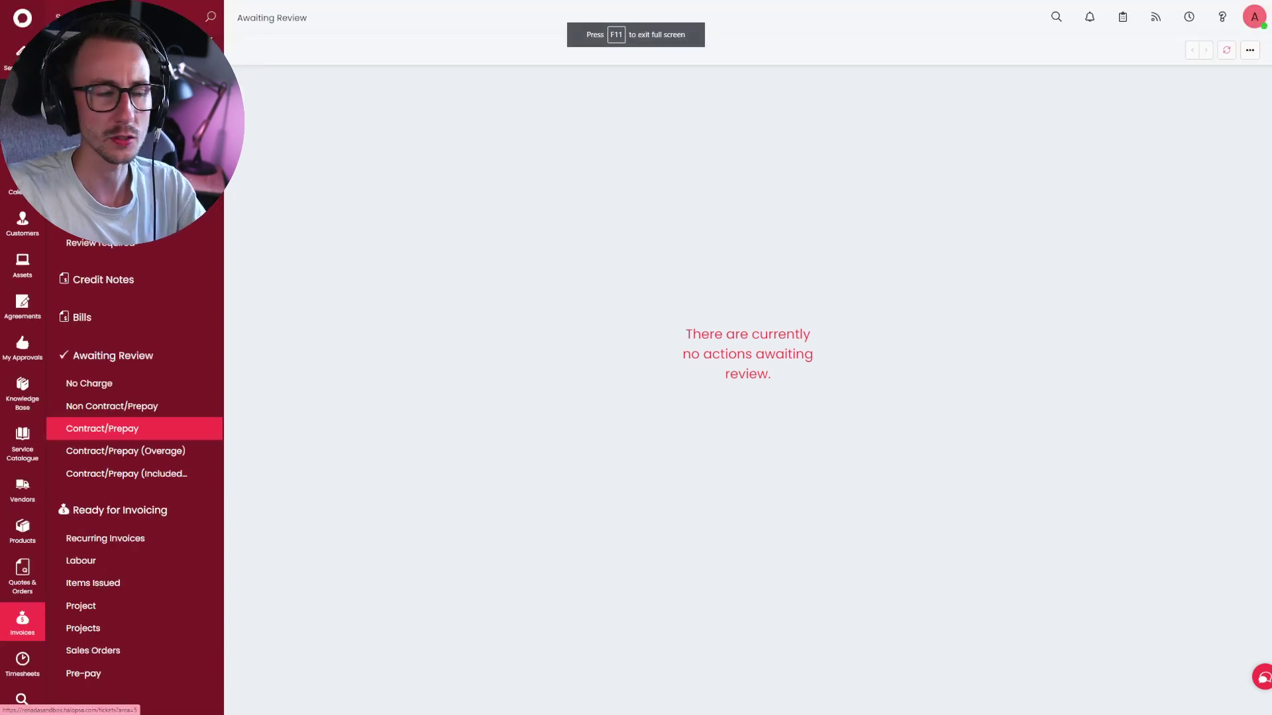
{"action": "left_click", "coordinate": [20, 51]}
{"action": "left_click", "coordinate": [1221, 50]}
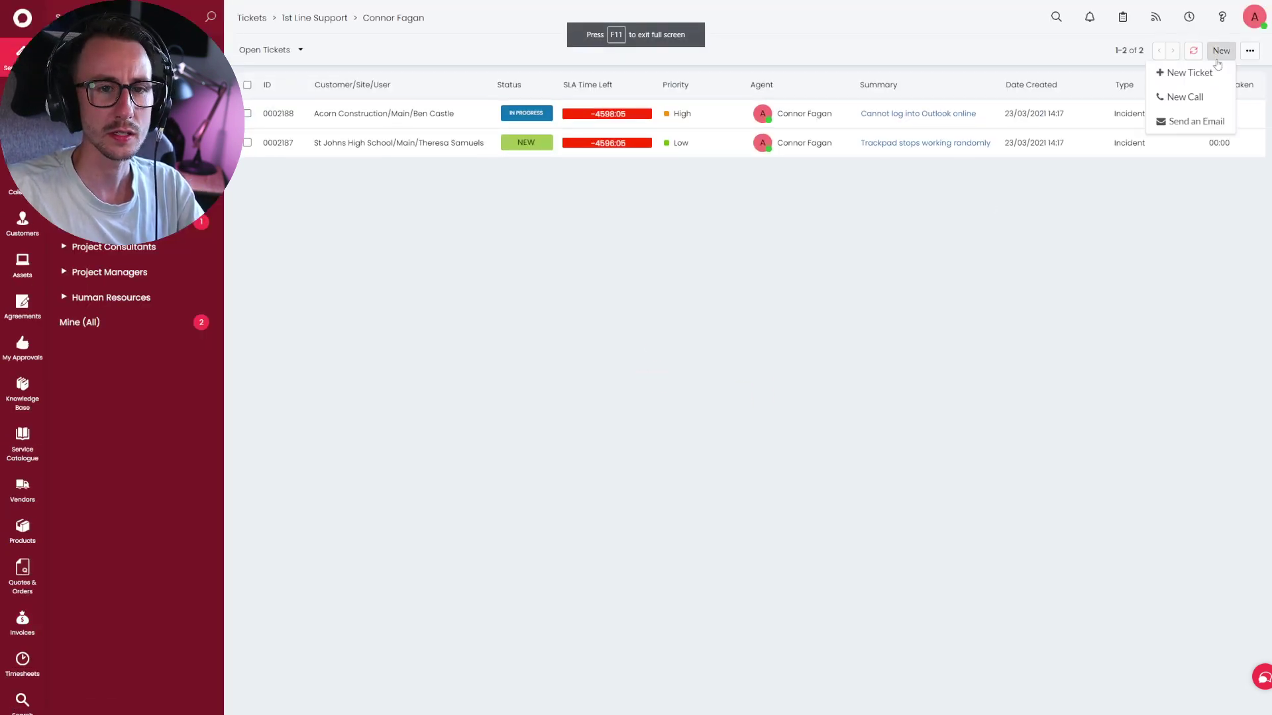
{"action": "left_click", "coordinate": [1208, 74]}
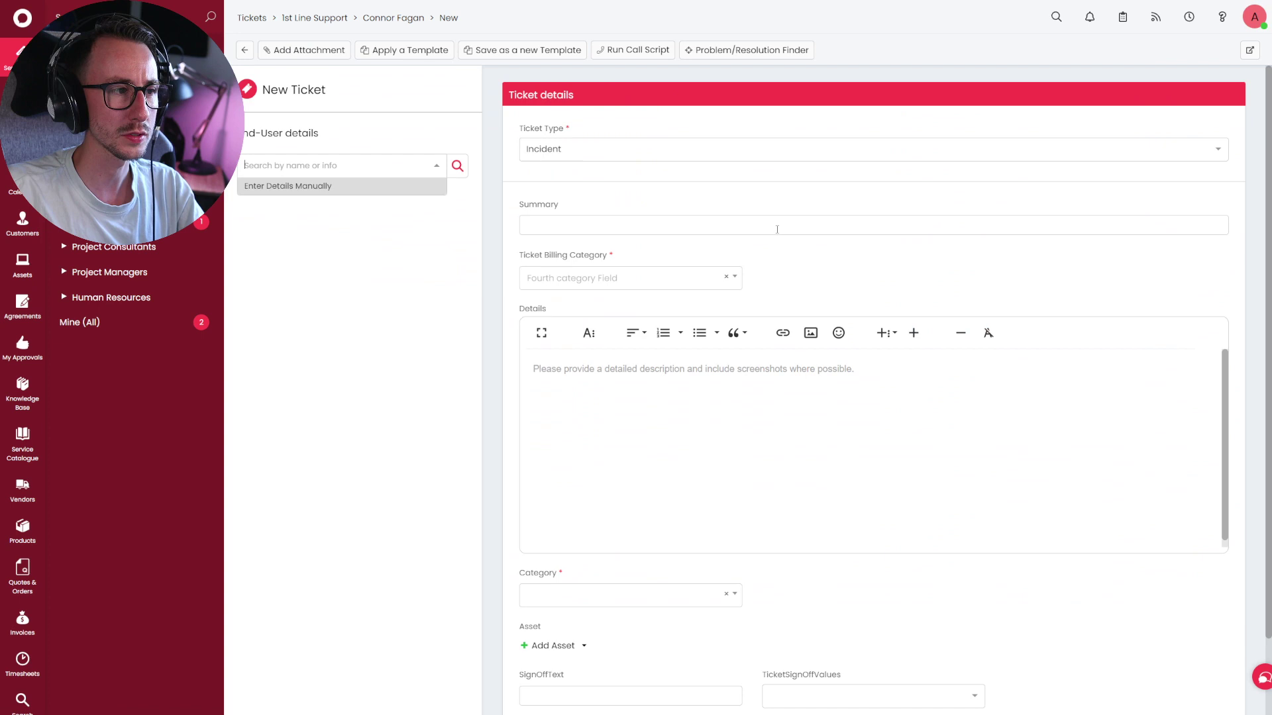
Fill in a ticket for General User with summary and details 'Test' and submit it.
{"action": "type", "text": "gen"}
{"action": "left_click", "coordinate": [311, 238]}
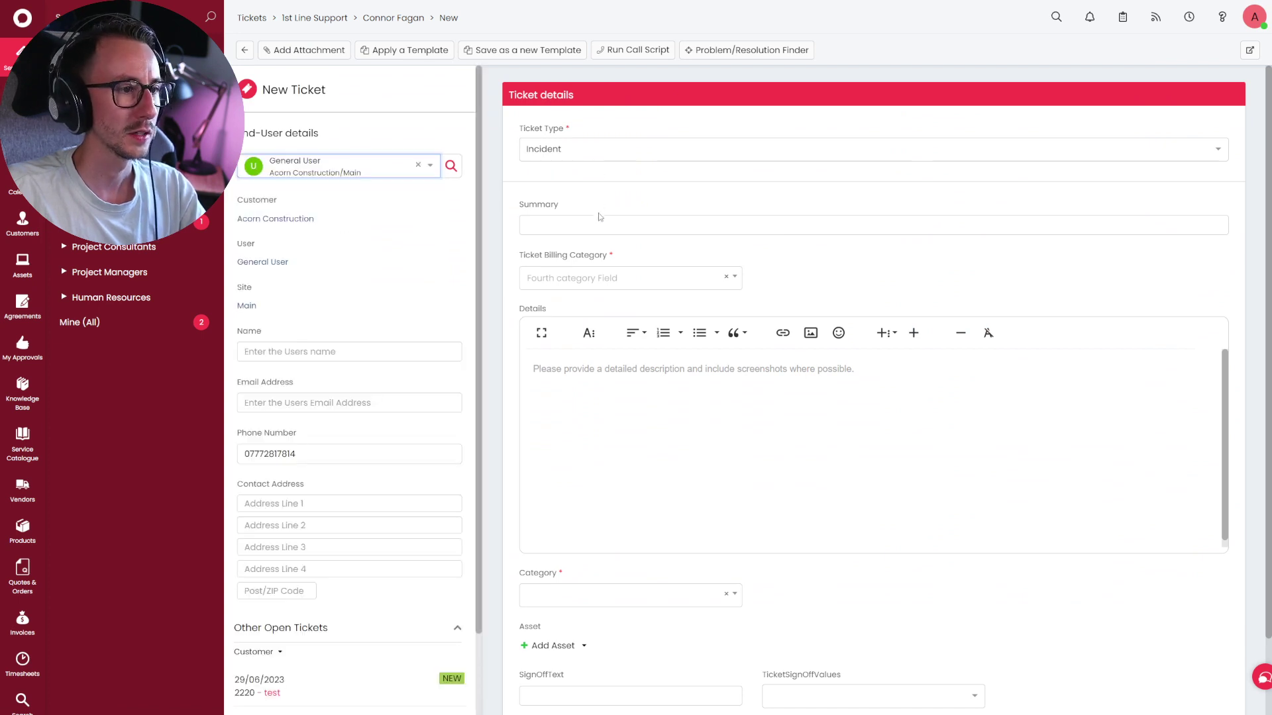
{"action": "left_click", "coordinate": [594, 228]}
{"action": "type", "text": "Test"}
{"action": "left_click", "coordinate": [681, 380]}
{"action": "type", "text": "Test"}
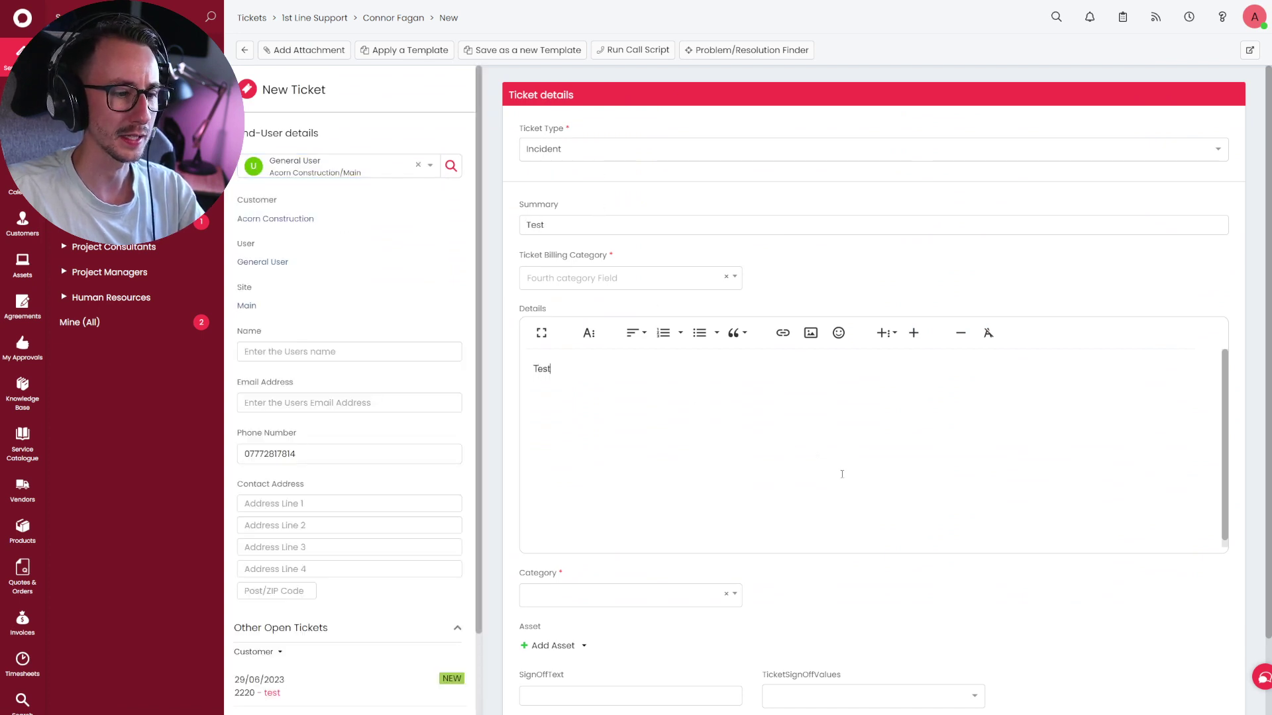
{"action": "scroll", "coordinate": [957, 549], "scroll_direction": "down", "scroll_amount": 2}
{"action": "scroll", "coordinate": [956, 549], "scroll_direction": "up", "scroll_amount": 2}
{"action": "scroll", "coordinate": [956, 549], "scroll_direction": "down", "scroll_amount": 2}
{"action": "left_click", "coordinate": [1200, 661]}
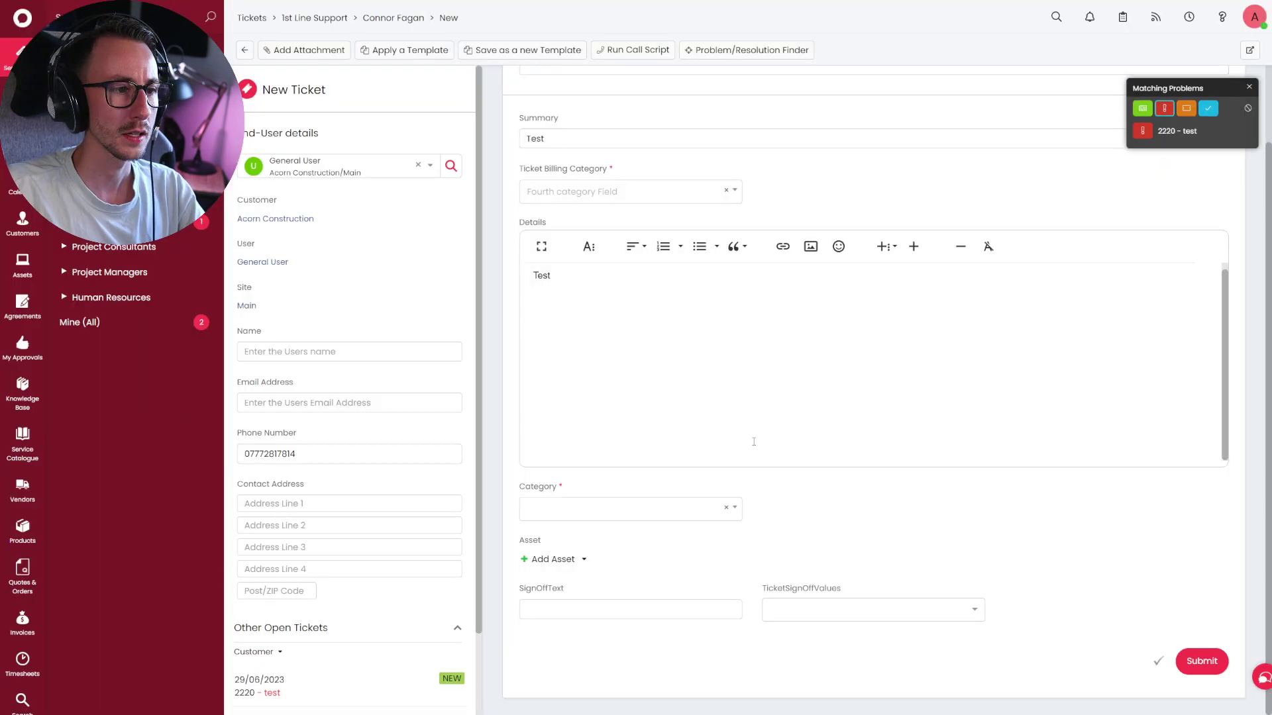
Set category Business Applications and billing category Office 365, submit, then close the ticket.
{"action": "left_click", "coordinate": [590, 506]}
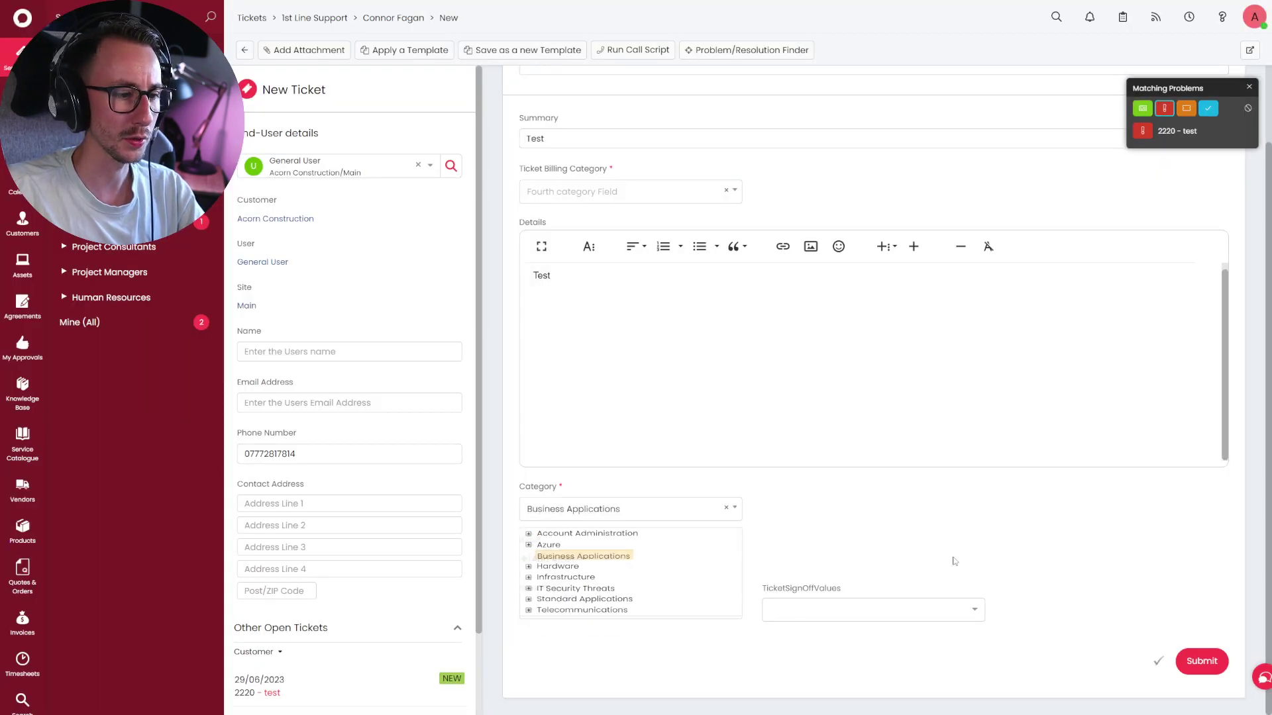
{"action": "left_click", "coordinate": [563, 555]}
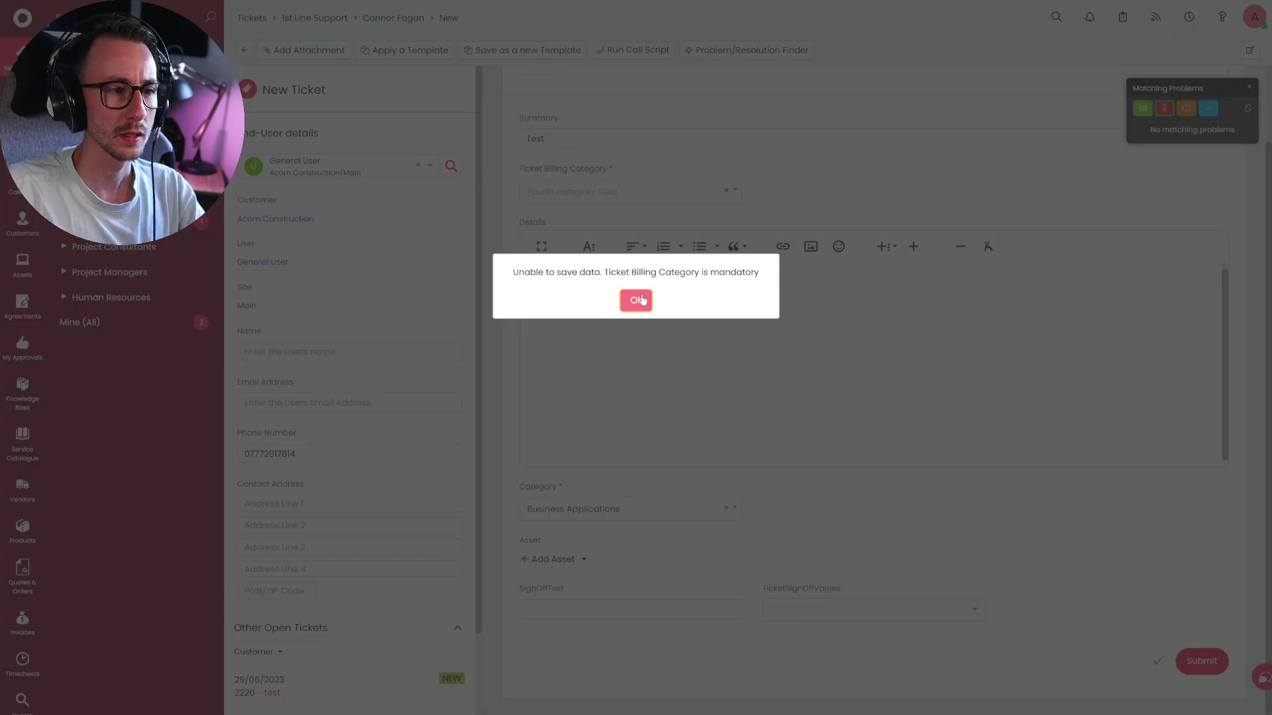
{"action": "left_click", "coordinate": [635, 301]}
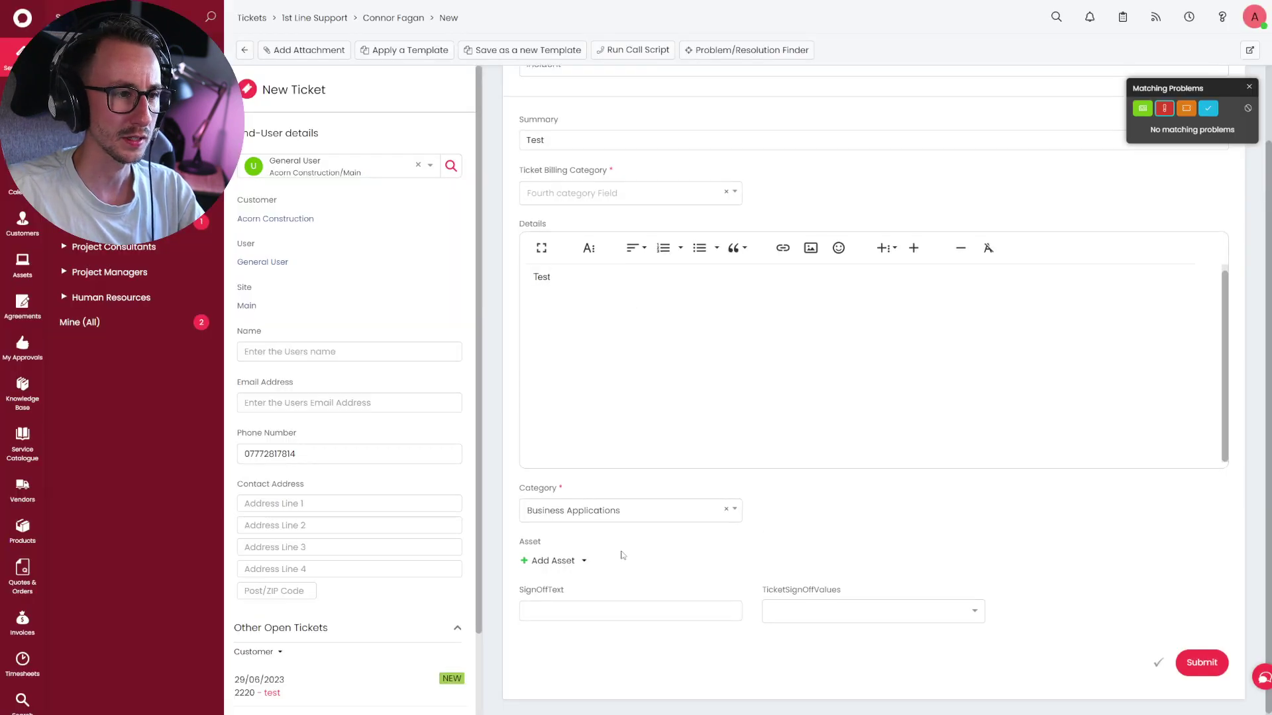
{"action": "scroll", "coordinate": [615, 398], "scroll_direction": "up", "scroll_amount": 1}
{"action": "left_click", "coordinate": [606, 279]}
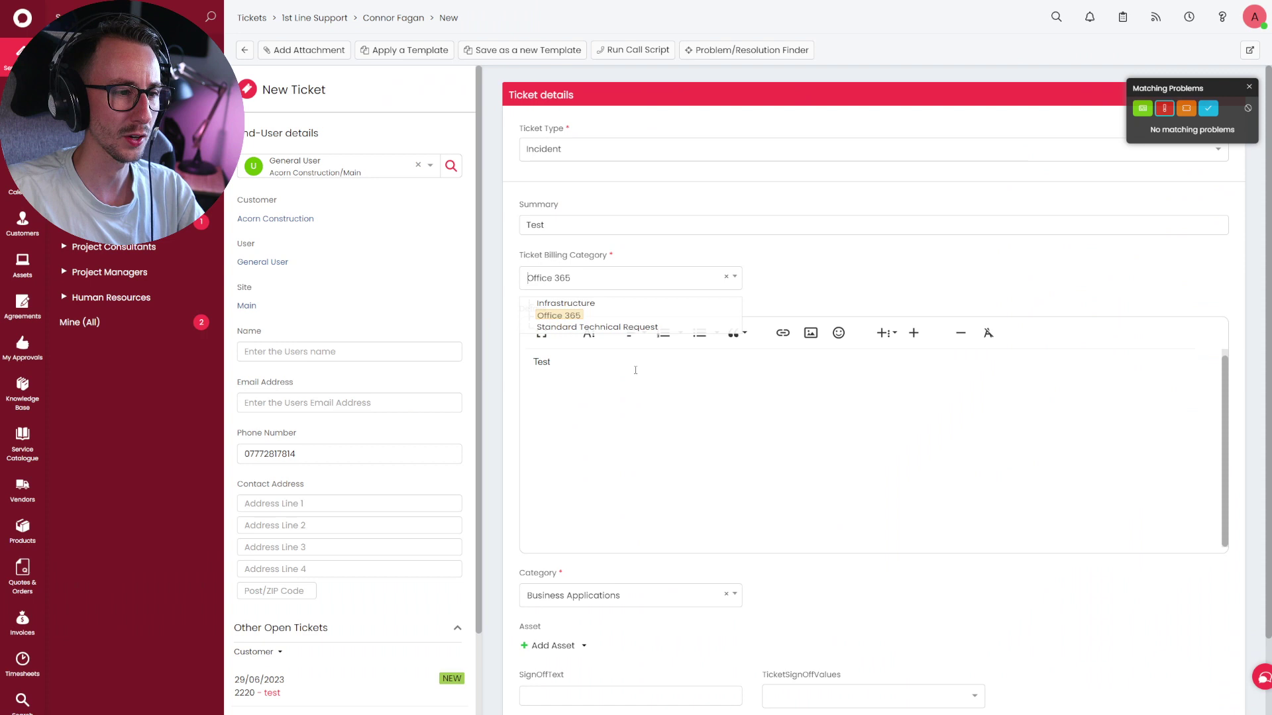
{"action": "left_click", "coordinate": [558, 317]}
{"action": "scroll", "coordinate": [1207, 668], "scroll_direction": "down", "scroll_amount": 2}
{"action": "left_click", "coordinate": [1202, 661]}
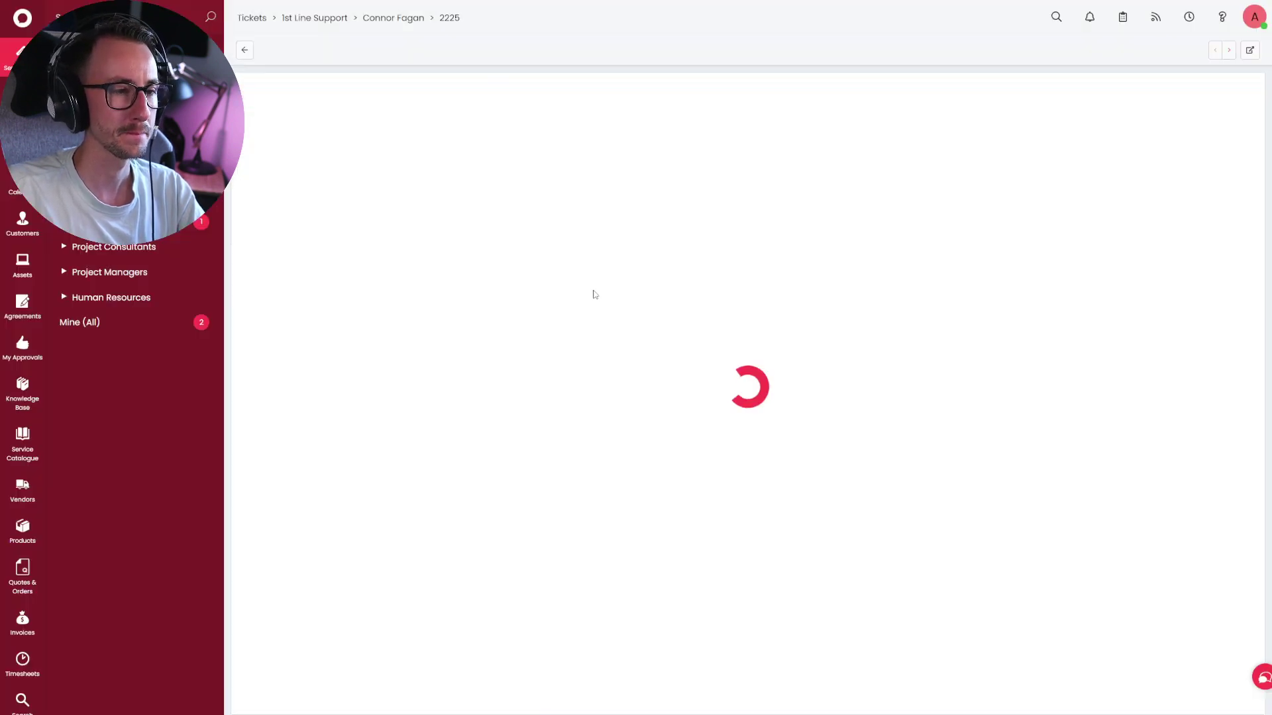
{"action": "left_click", "coordinate": [1000, 51]}
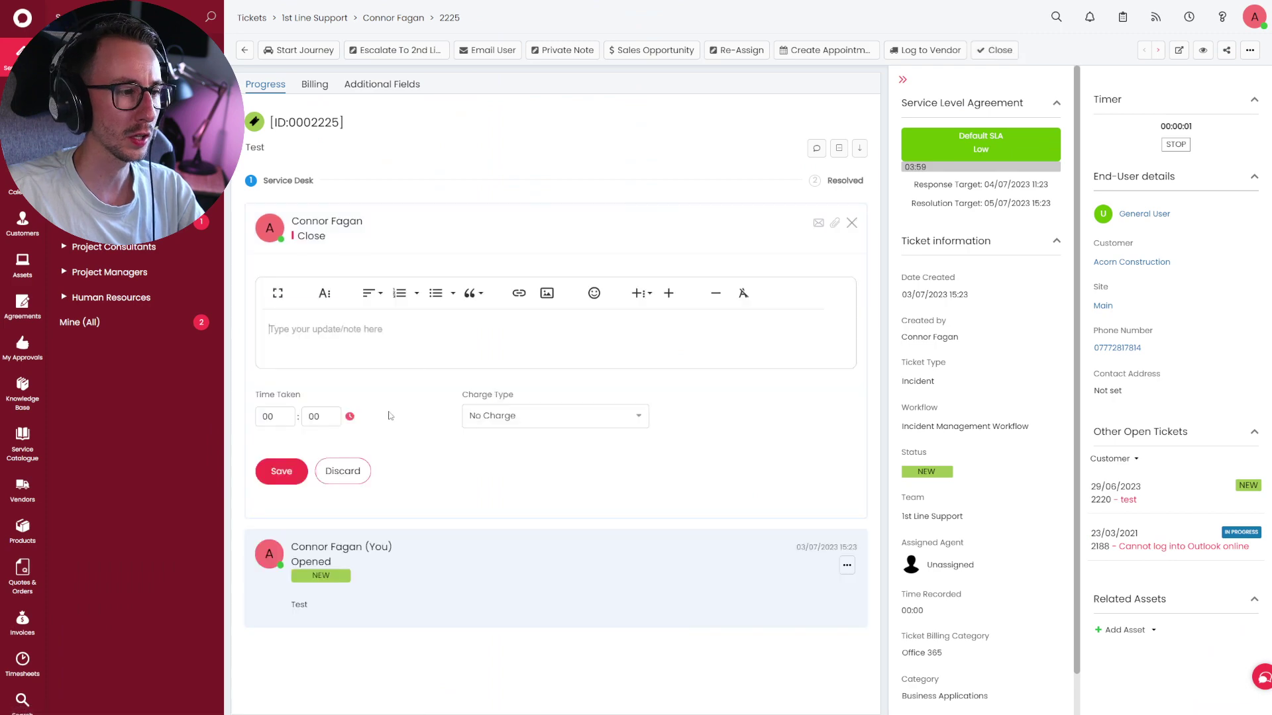
{"action": "left_click", "coordinate": [281, 471]}
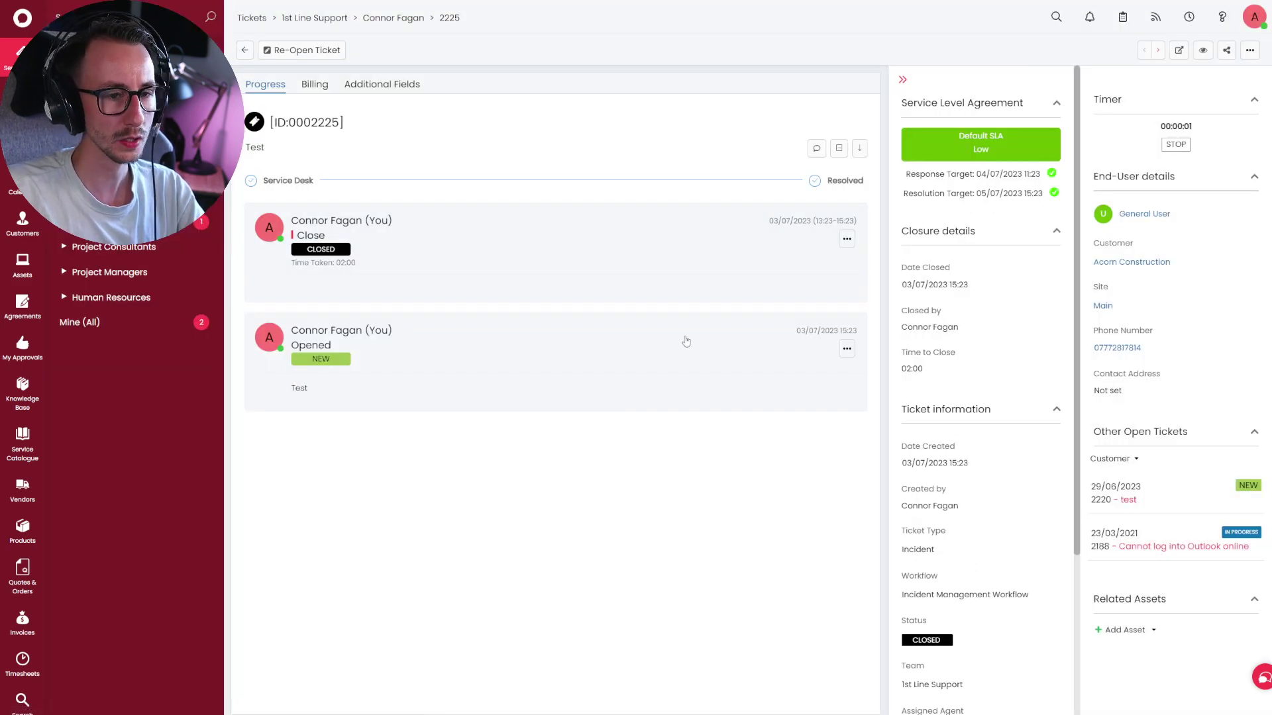
In Invoices Awaiting Review, check No Charge, Contract/Prepay and Overage lists for ticket 0002225, ending on No Charge.
{"action": "left_click", "coordinate": [23, 619]}
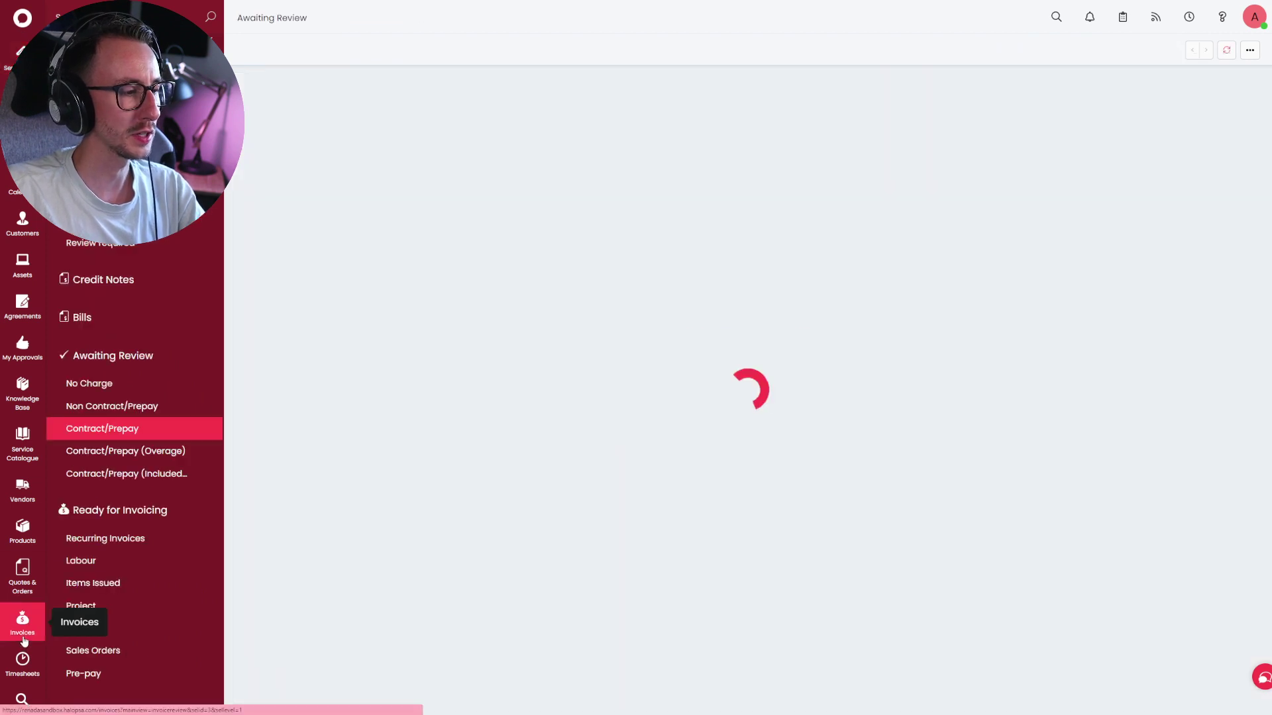
{"action": "left_click", "coordinate": [130, 357]}
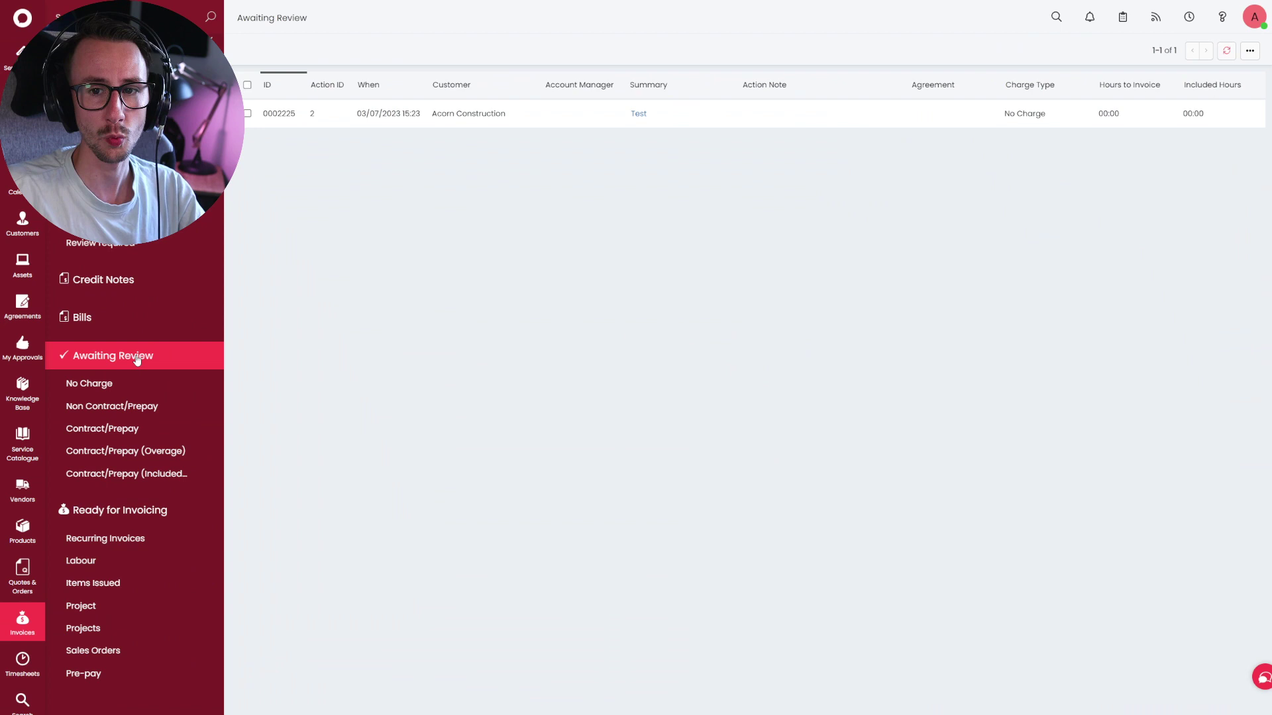
{"action": "left_click", "coordinate": [133, 383]}
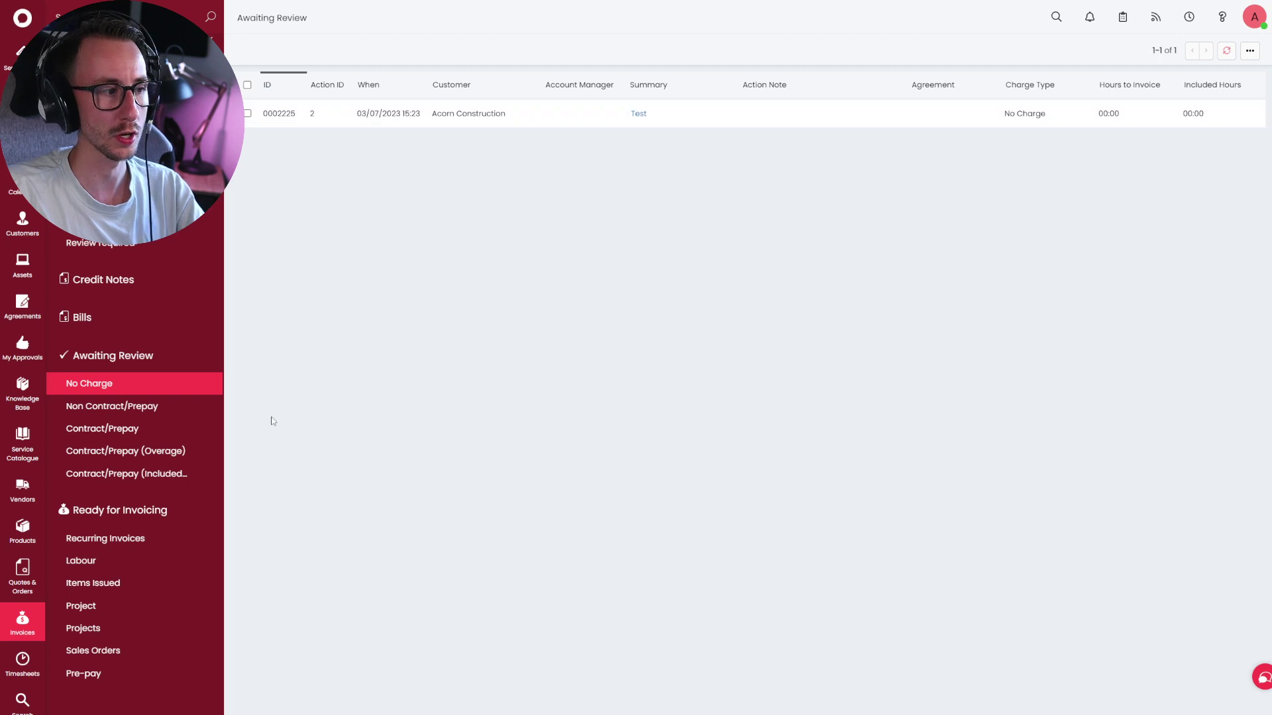
{"action": "left_click", "coordinate": [177, 406]}
{"action": "left_click", "coordinate": [158, 429]}
{"action": "left_click", "coordinate": [164, 452]}
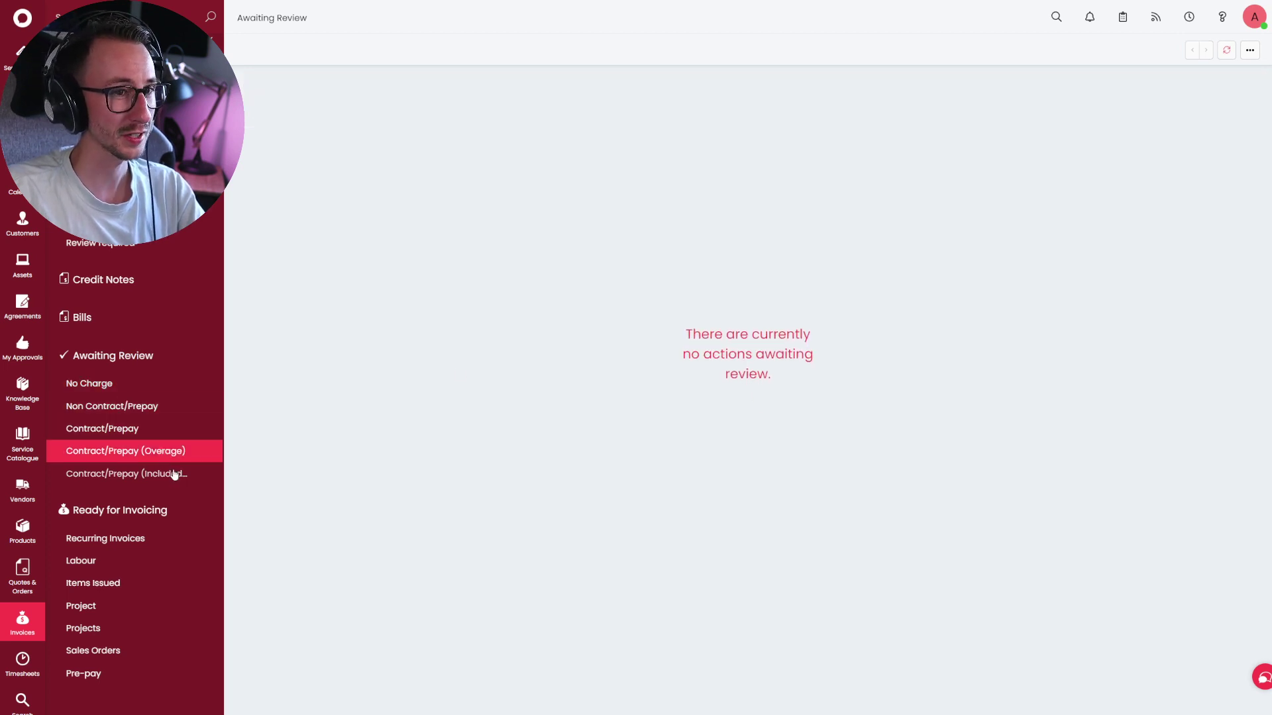
{"action": "left_click", "coordinate": [173, 475]}
{"action": "left_click", "coordinate": [156, 384]}
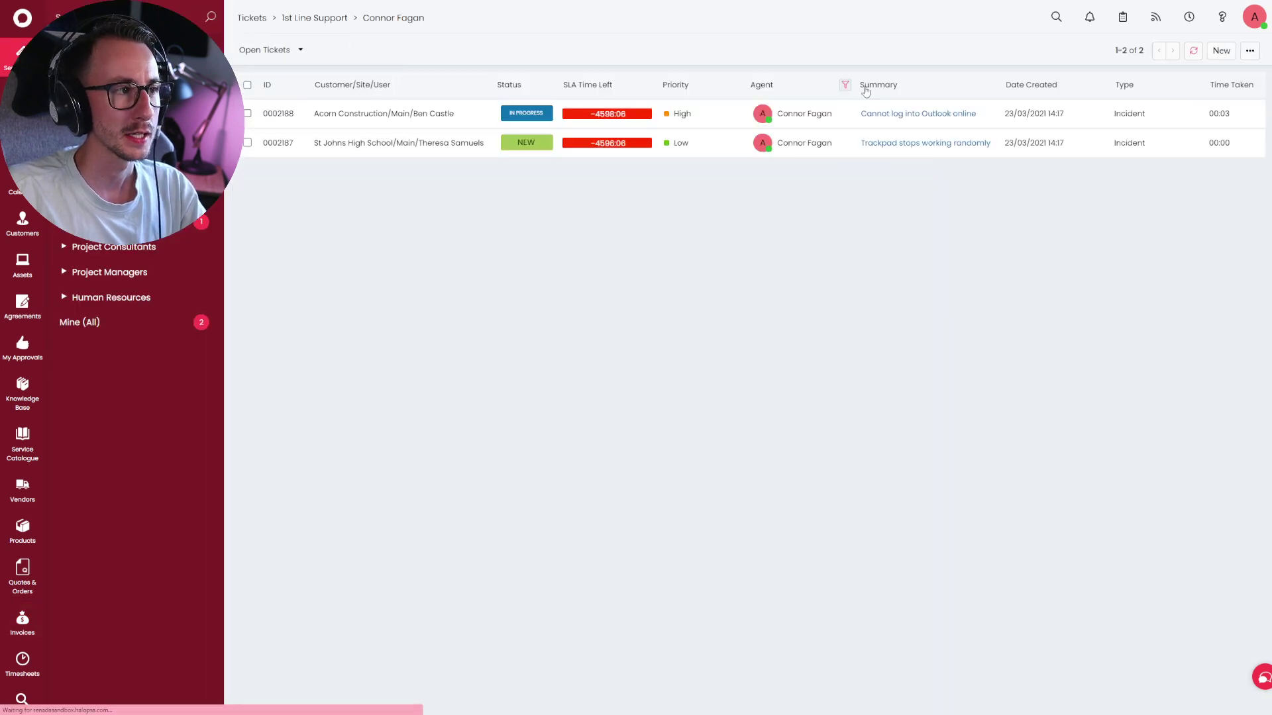
Start a new ticket for Acorn Construction's General User with summary and details 'test'.
{"action": "left_click", "coordinate": [1221, 50]}
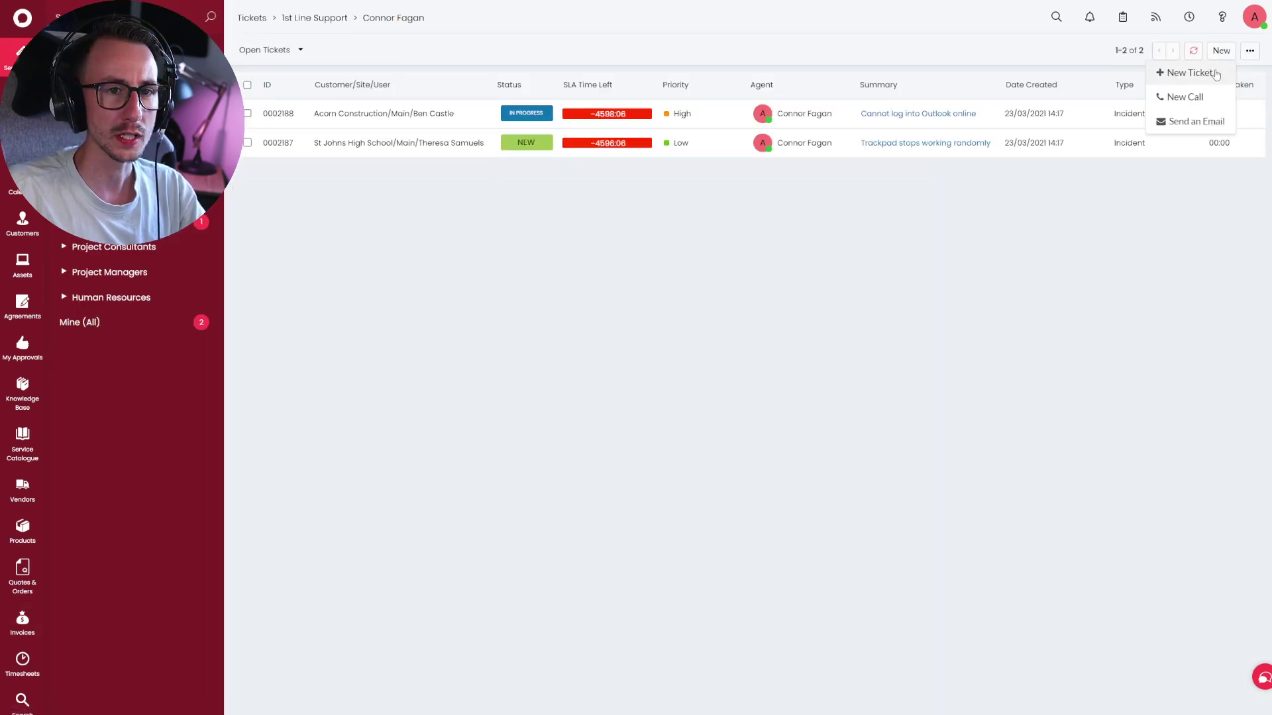
{"action": "left_click", "coordinate": [1175, 71]}
{"action": "type", "text": "g"}
{"action": "left_click", "coordinate": [352, 194]}
{"action": "left_click", "coordinate": [662, 223]}
{"action": "type", "text": "test"}
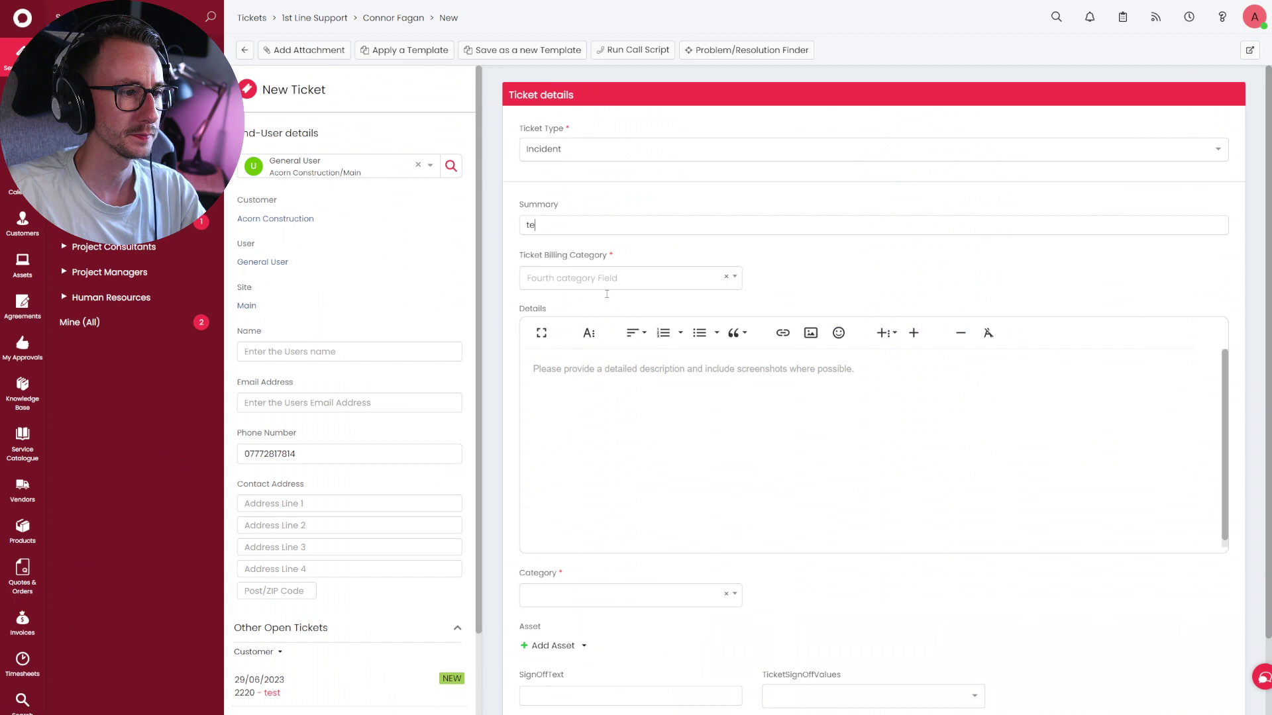
{"action": "left_click", "coordinate": [653, 434]}
{"action": "type", "text": "test"}
Set billing category Office 365 and category Business Applications, then submit the ticket.
{"action": "left_click", "coordinate": [629, 275]}
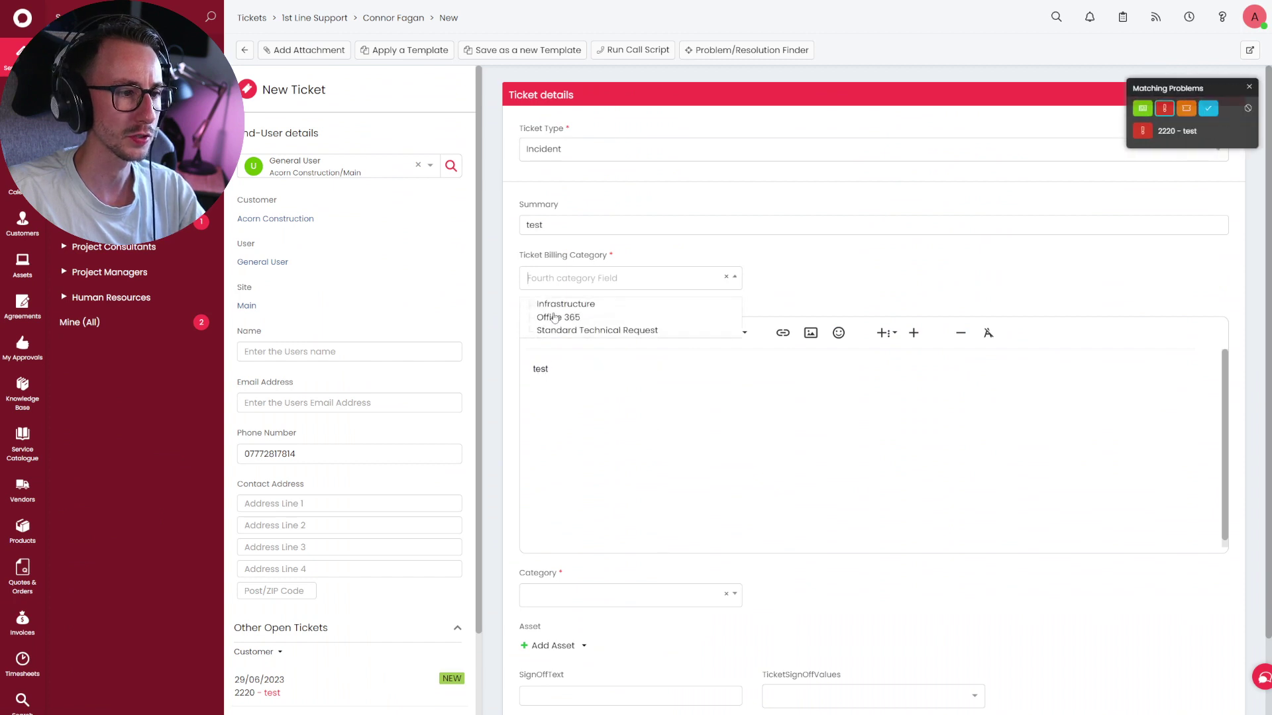
{"action": "left_click", "coordinate": [556, 310]}
{"action": "left_click", "coordinate": [616, 592]}
{"action": "left_click", "coordinate": [581, 647]}
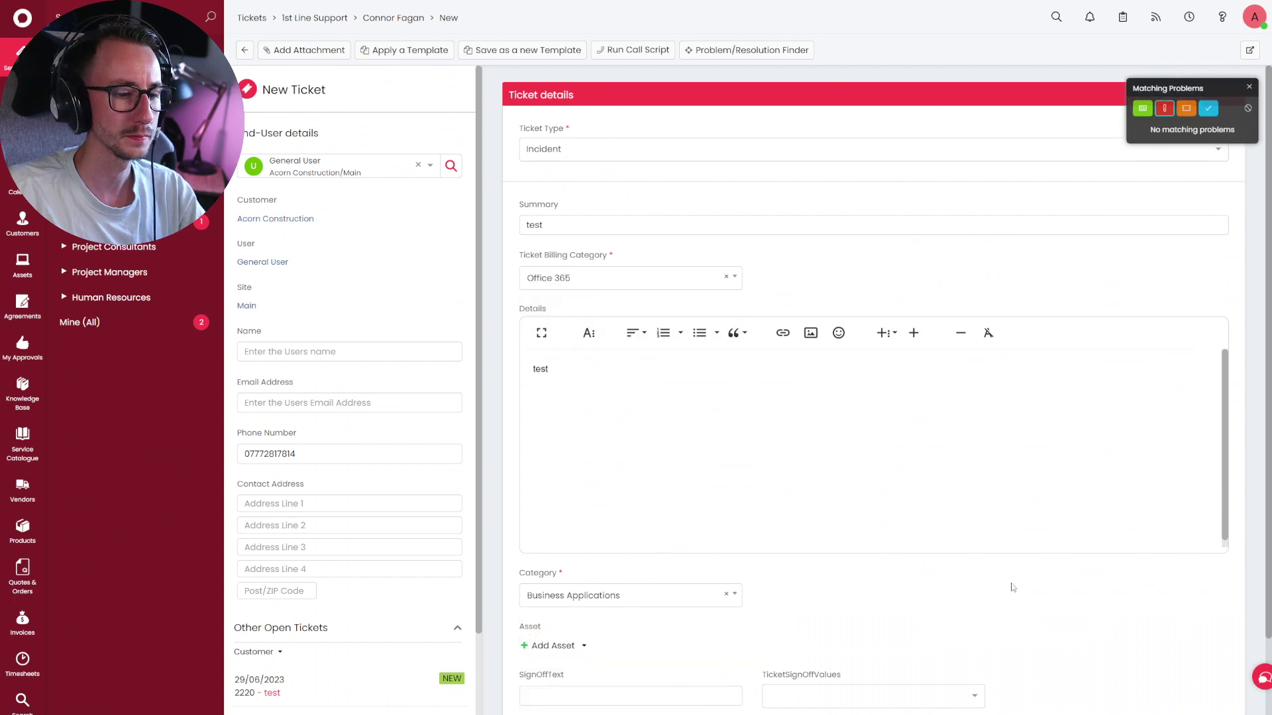
{"action": "scroll", "coordinate": [1202, 594], "scroll_direction": "down", "scroll_amount": 1}
{"action": "left_click", "coordinate": [1200, 658]}
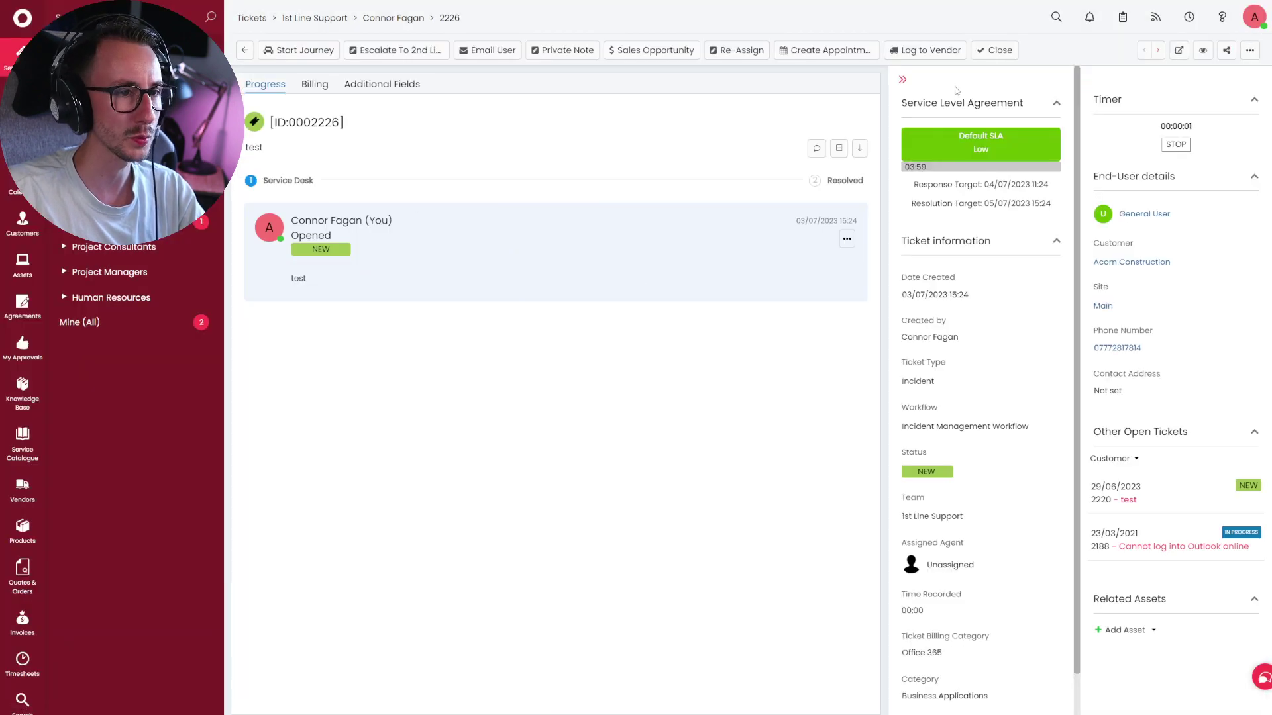
Close ticket 2226 with Remote Support charge type, 02:00 time taken and note 'test'.
{"action": "left_click", "coordinate": [995, 50]}
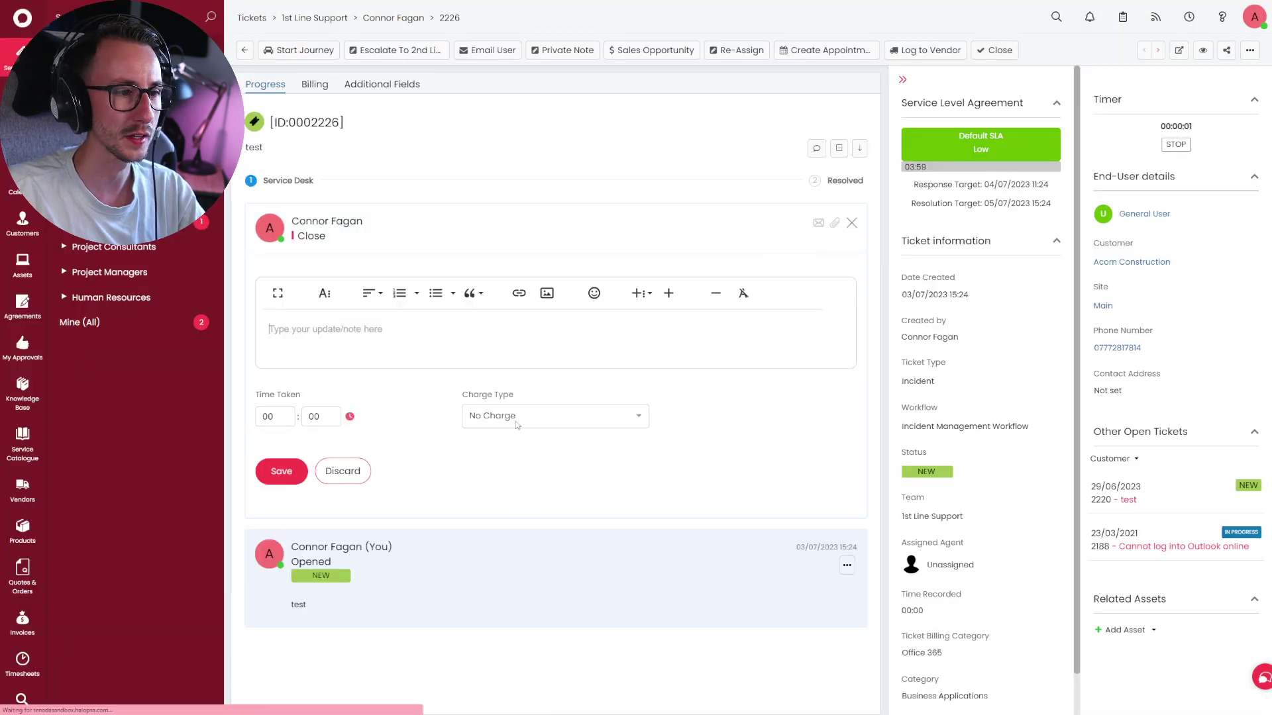
{"action": "left_click", "coordinate": [547, 416]}
{"action": "left_click", "coordinate": [491, 436]}
{"action": "left_click", "coordinate": [272, 416]}
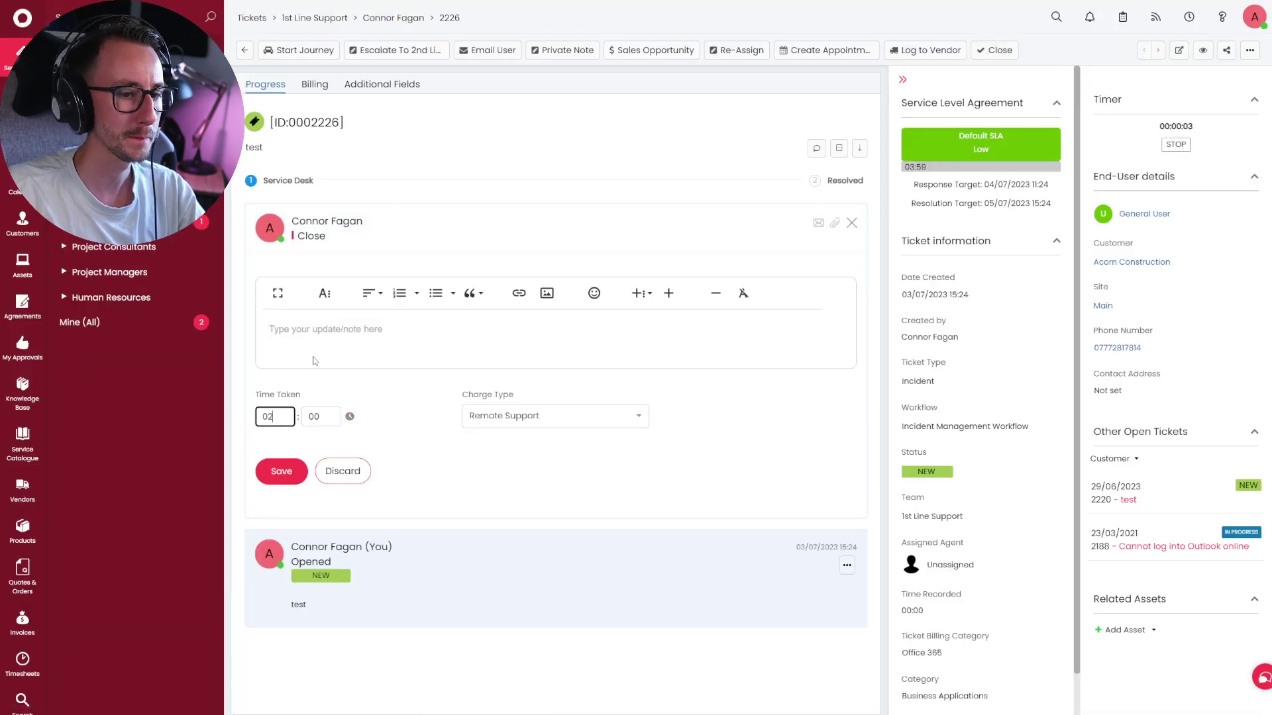
{"action": "type", "text": "test"}
{"action": "left_click", "coordinate": [281, 471]}
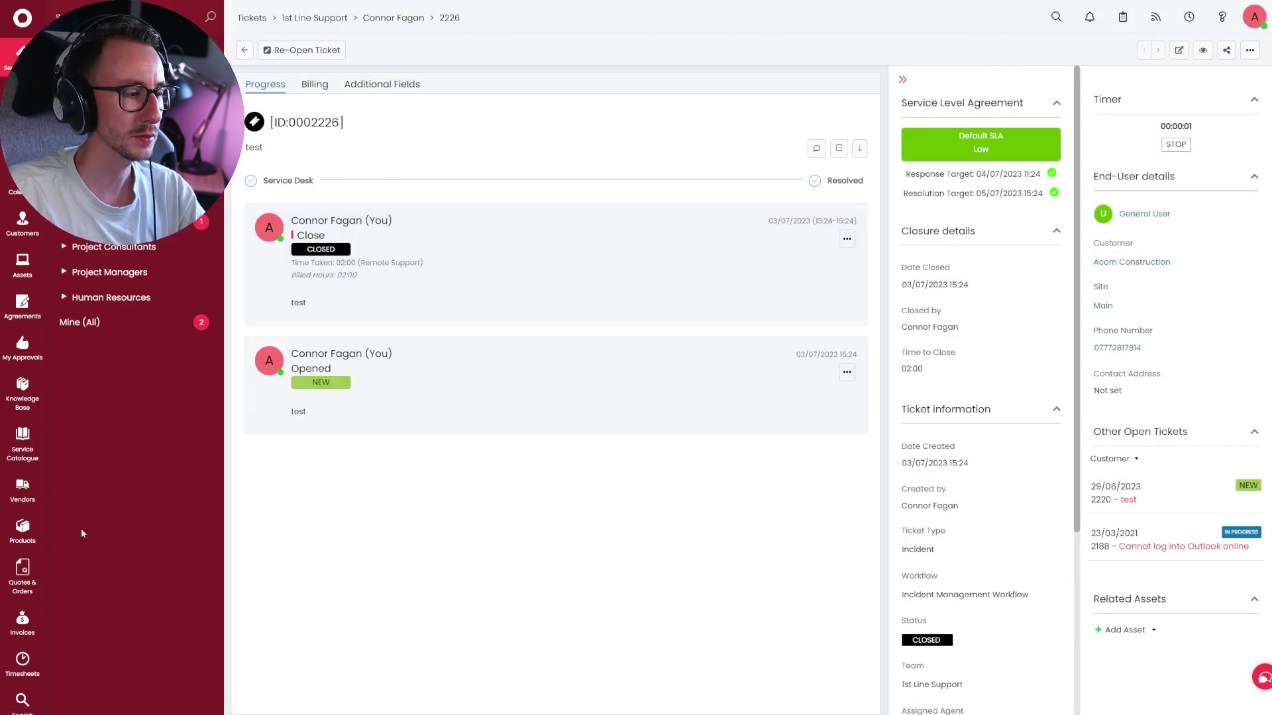
Browse the Awaiting Review lists, settling on Non Contract/Prepay showing ticket 0002226's 02:00 Remote Support.
{"action": "scroll", "coordinate": [22, 589], "scroll_direction": "down", "scroll_amount": 2}
{"action": "left_click", "coordinate": [23, 553]}
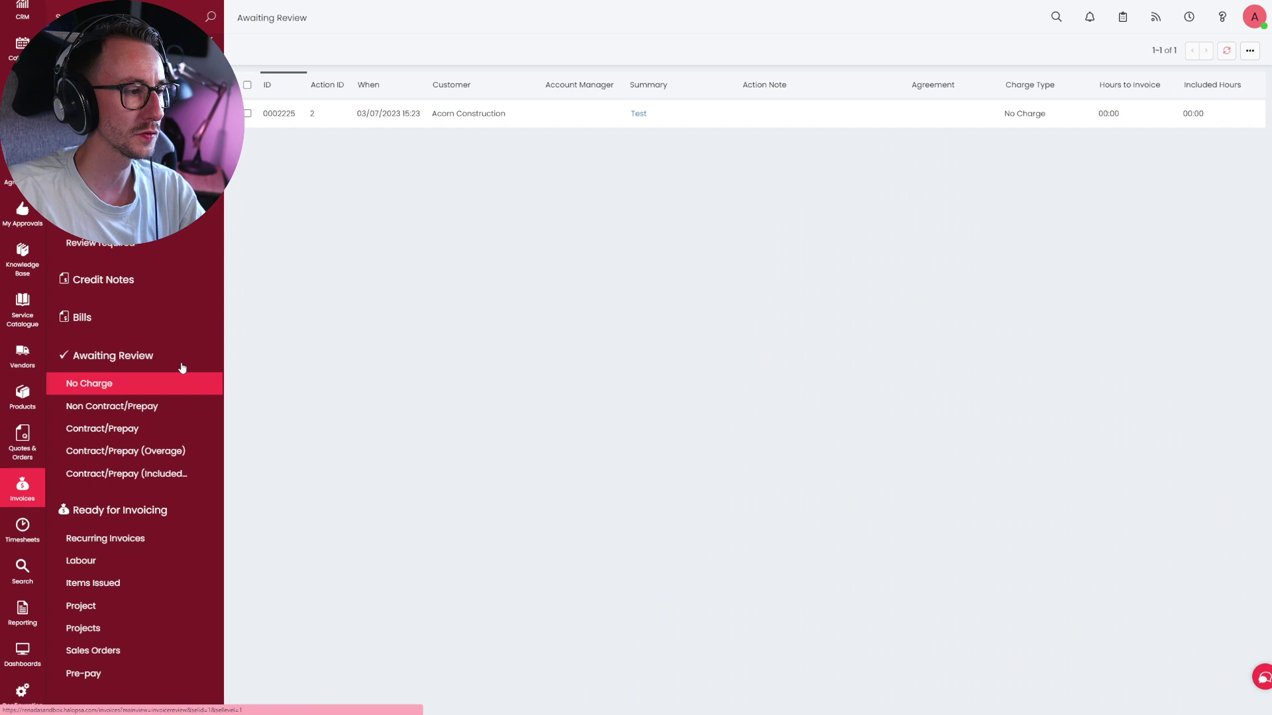
{"action": "left_click", "coordinate": [163, 357]}
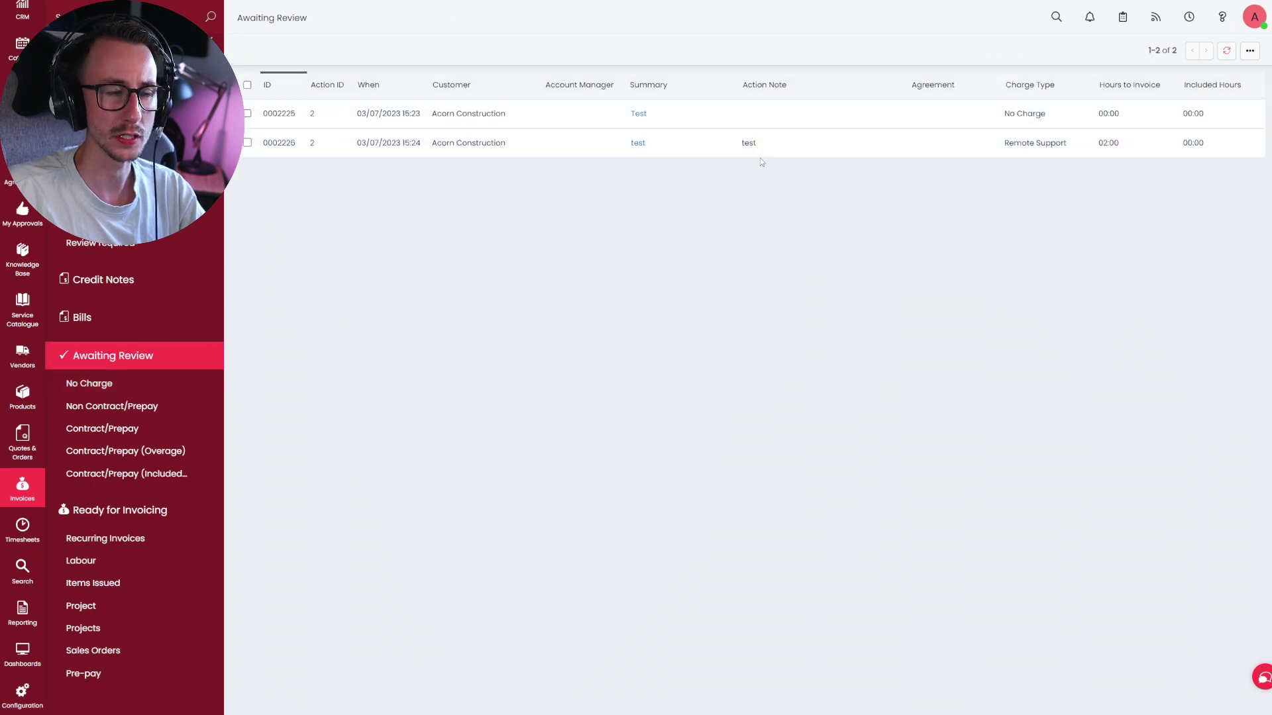
{"action": "left_click", "coordinate": [153, 384]}
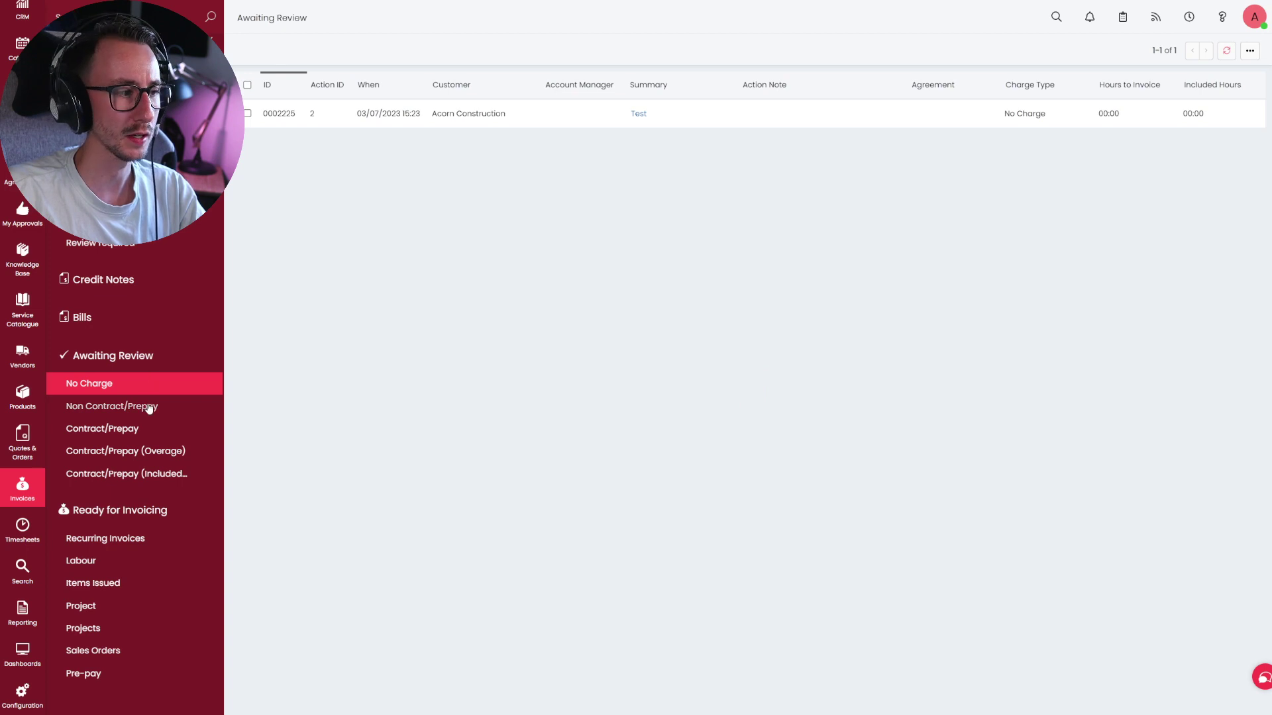
{"action": "left_click", "coordinate": [149, 407]}
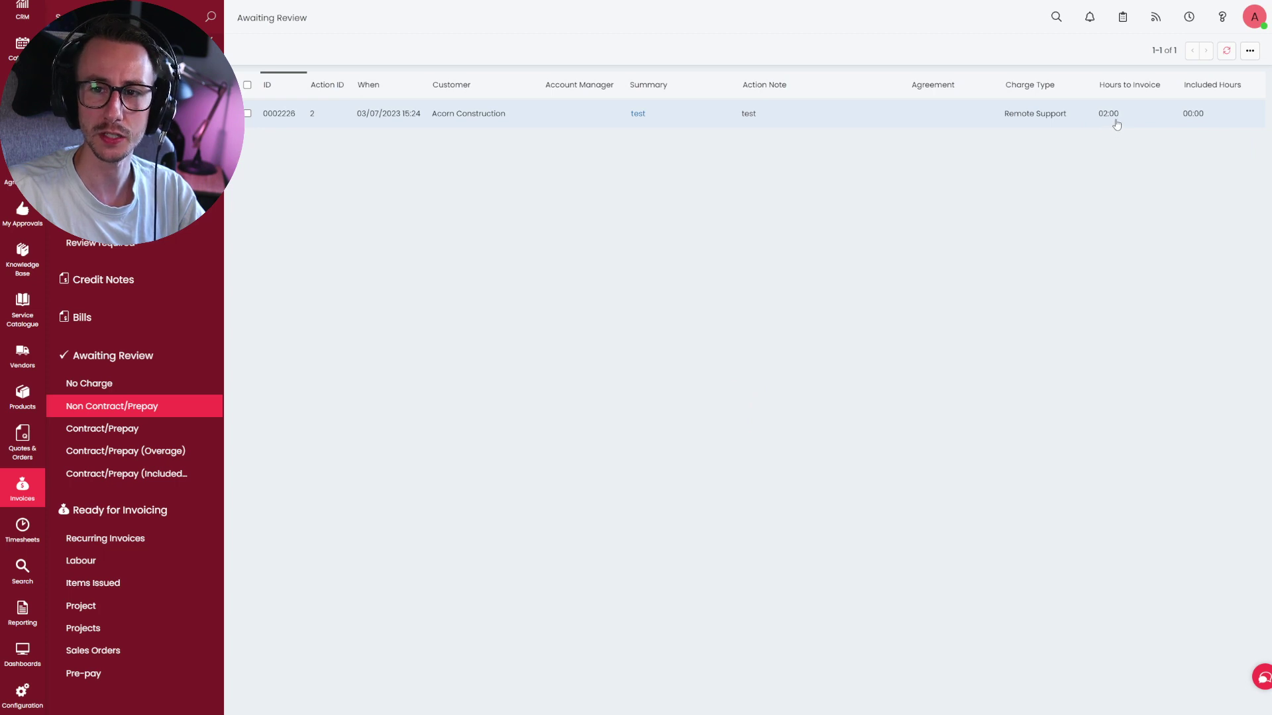
{"action": "left_click", "coordinate": [173, 428]}
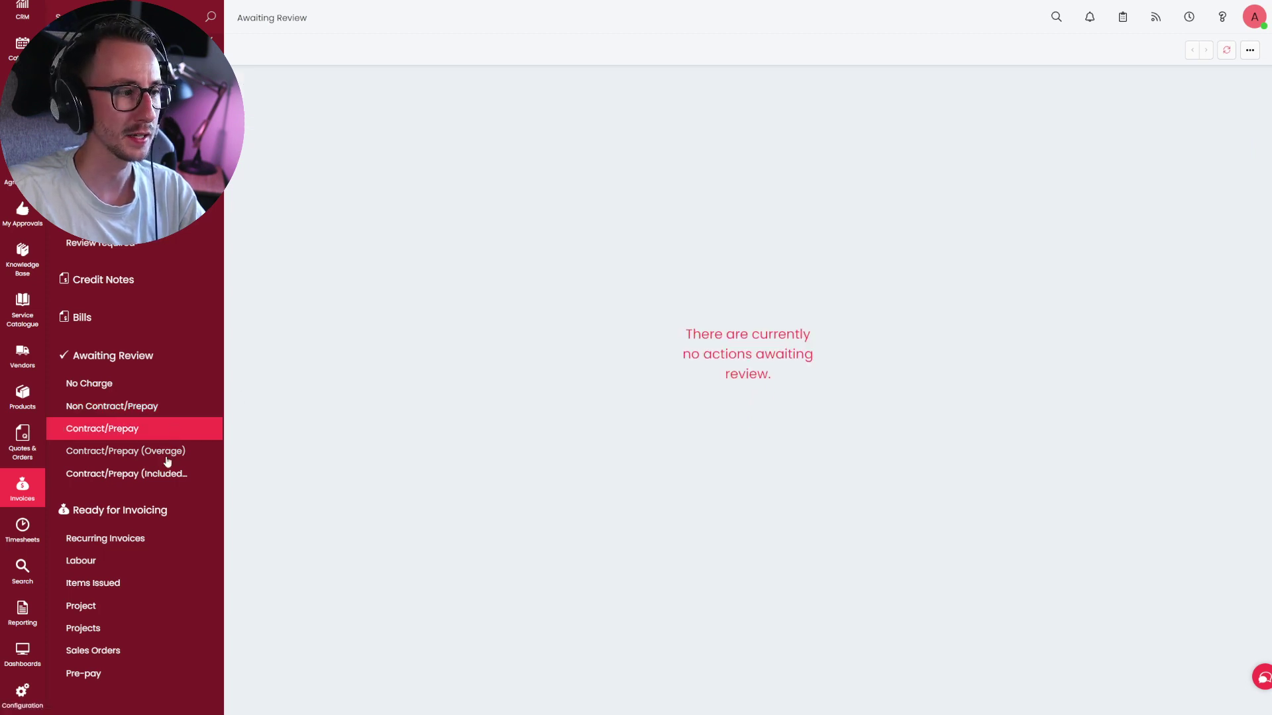
{"action": "left_click", "coordinate": [171, 449]}
{"action": "left_click", "coordinate": [171, 475]}
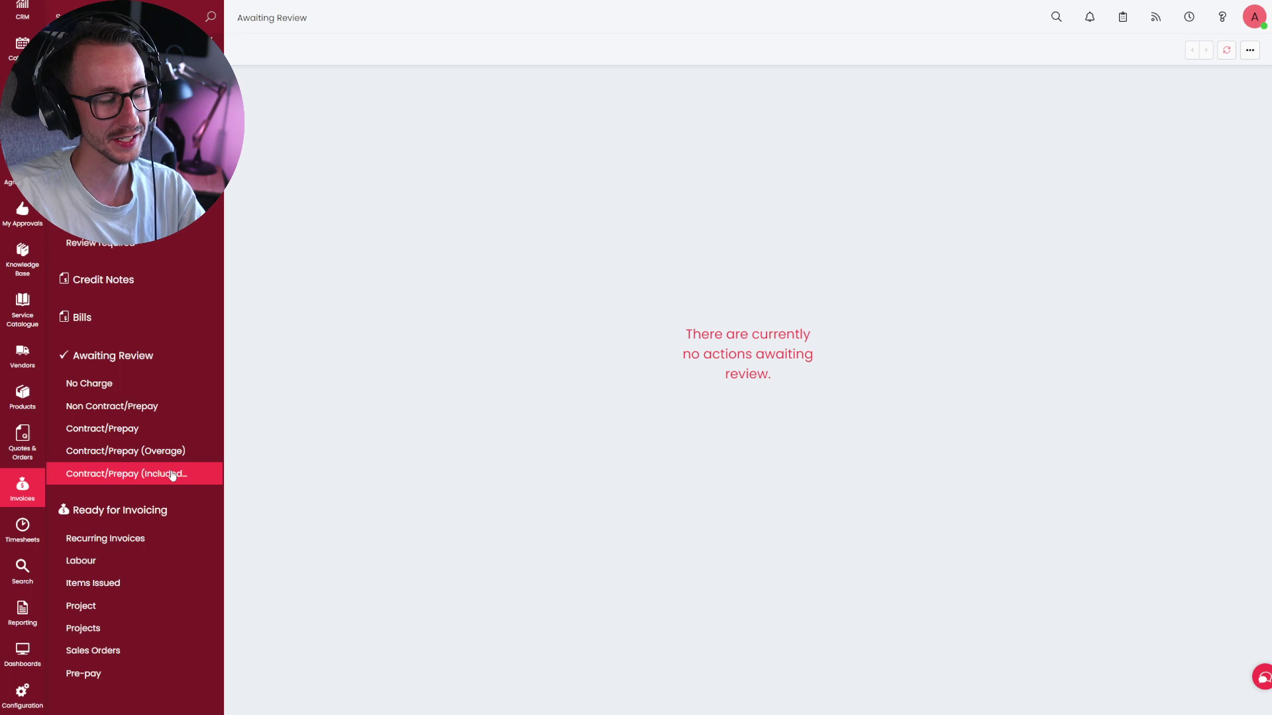
{"action": "left_click", "coordinate": [150, 407]}
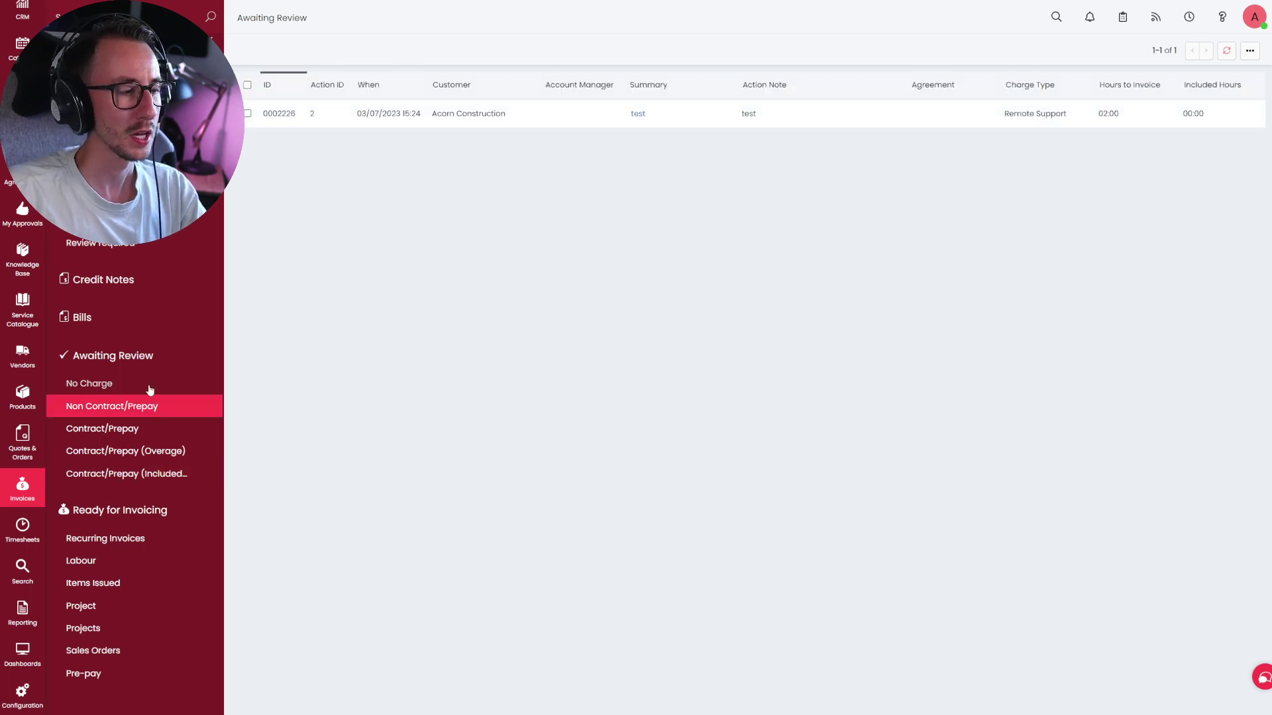
{"action": "left_click", "coordinate": [150, 388]}
{"action": "left_click", "coordinate": [164, 408]}
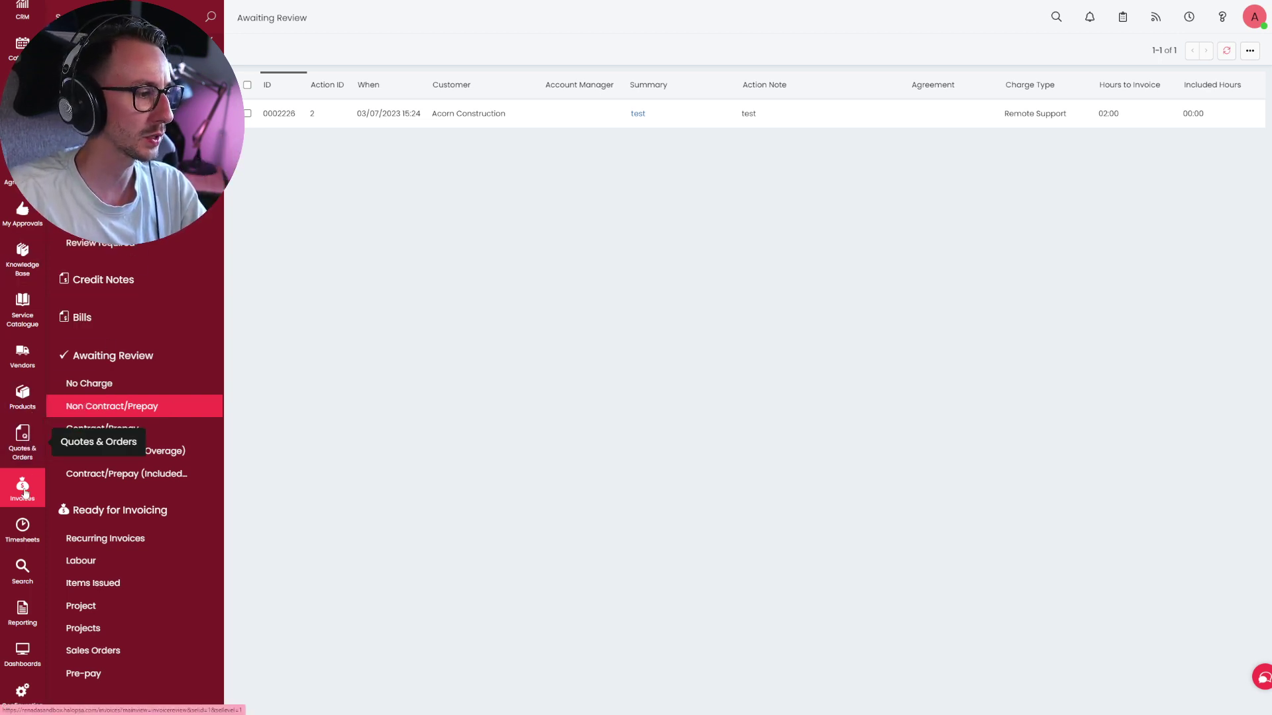
Add an All-matching billing plan combination to Terry's Chocolates agreement GP0001.
{"action": "left_click", "coordinate": [23, 173]}
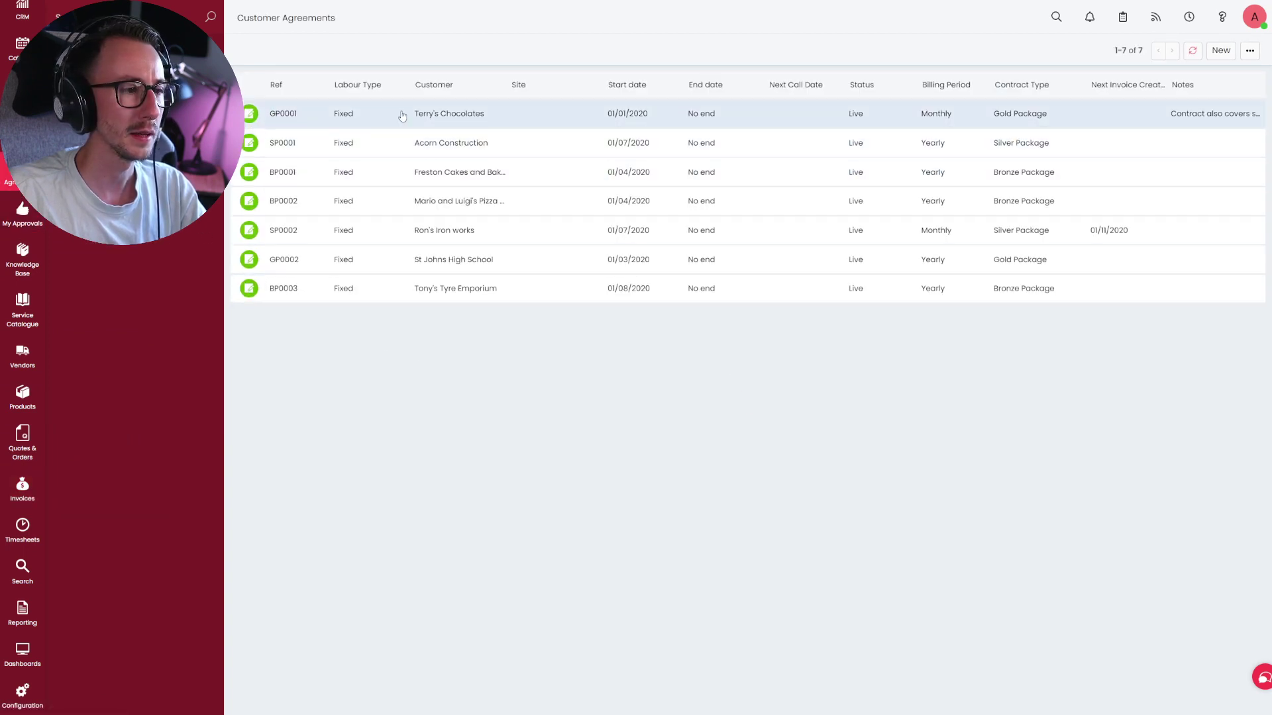
{"action": "left_click", "coordinate": [463, 151]}
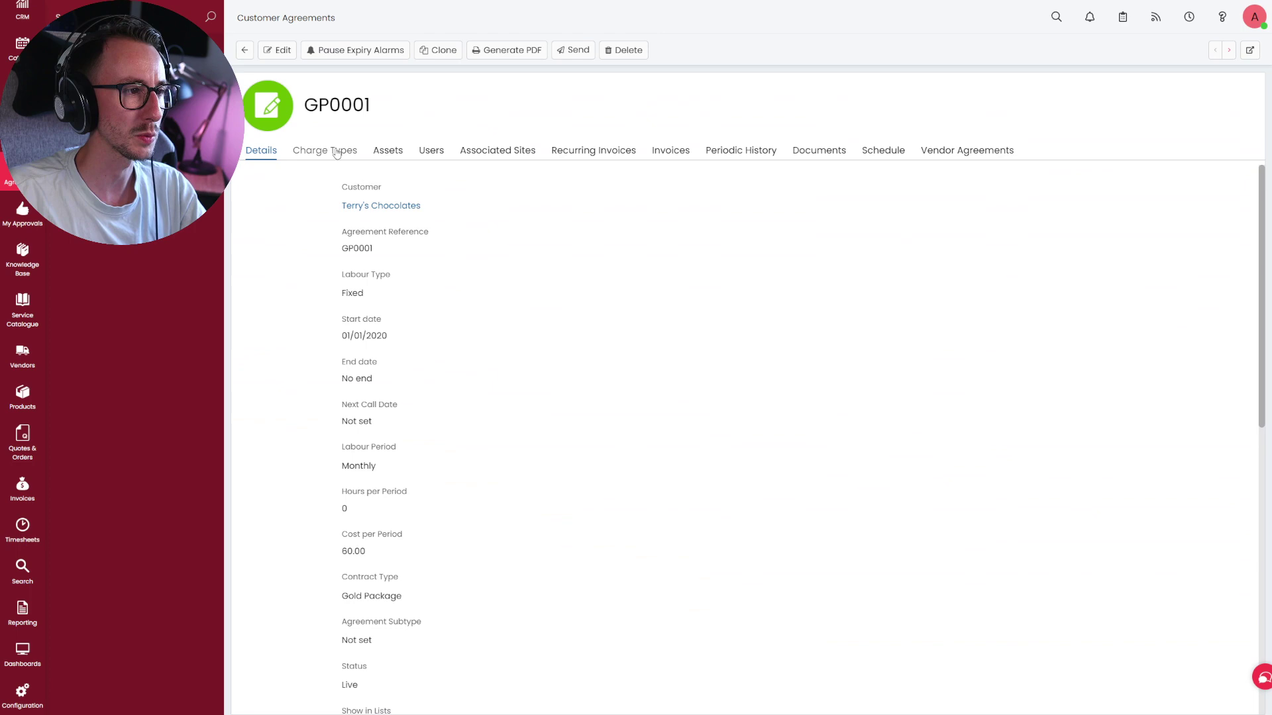
{"action": "left_click", "coordinate": [324, 150]}
{"action": "left_click", "coordinate": [1140, 246]}
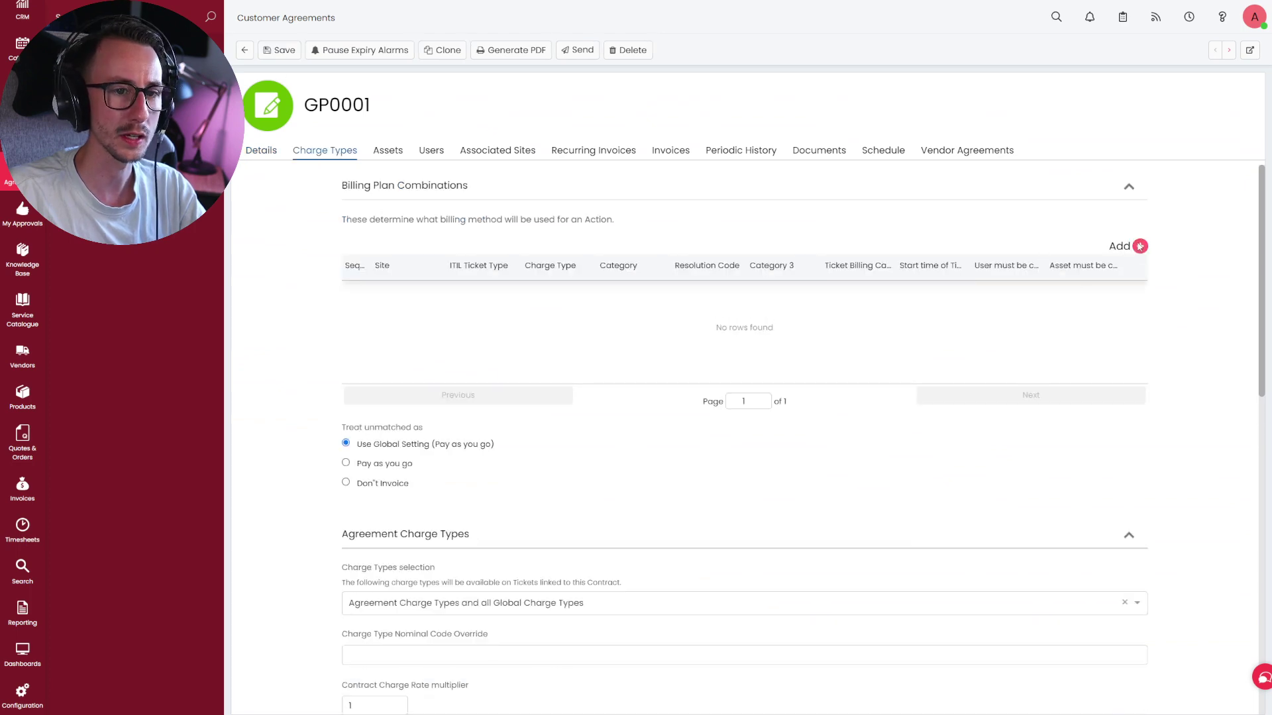
{"action": "scroll", "coordinate": [613, 622], "scroll_direction": "down", "scroll_amount": 3}
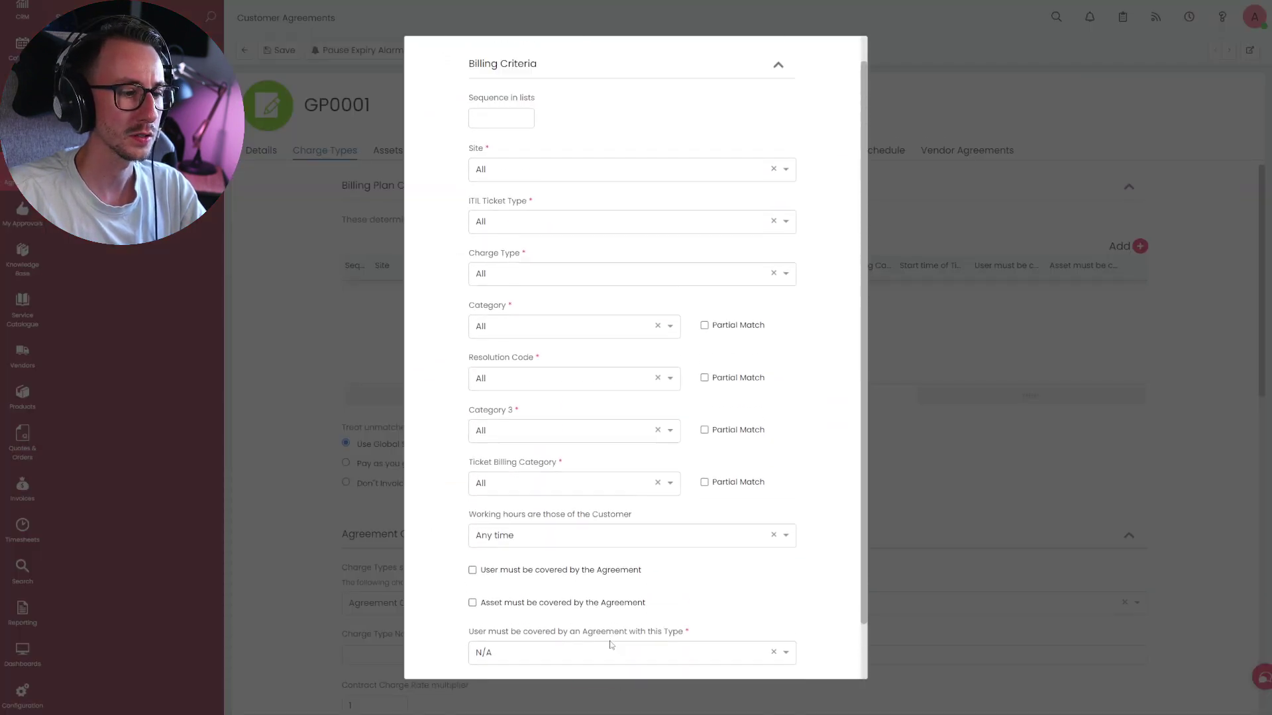
{"action": "left_click", "coordinate": [596, 670]}
Make GP0001's hours per period Unlimited, save, and review the agreement's settings.
{"action": "left_click", "coordinate": [261, 150]}
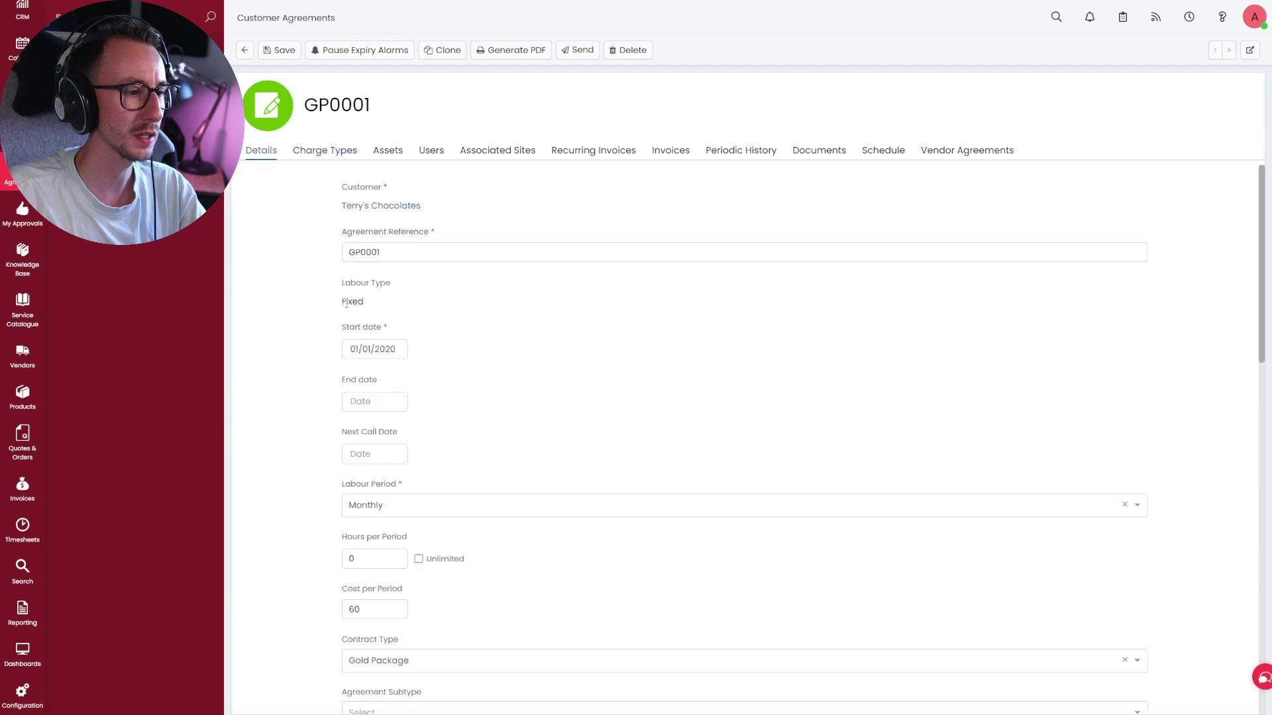
{"action": "left_click", "coordinate": [419, 559]}
{"action": "left_click", "coordinate": [277, 52]}
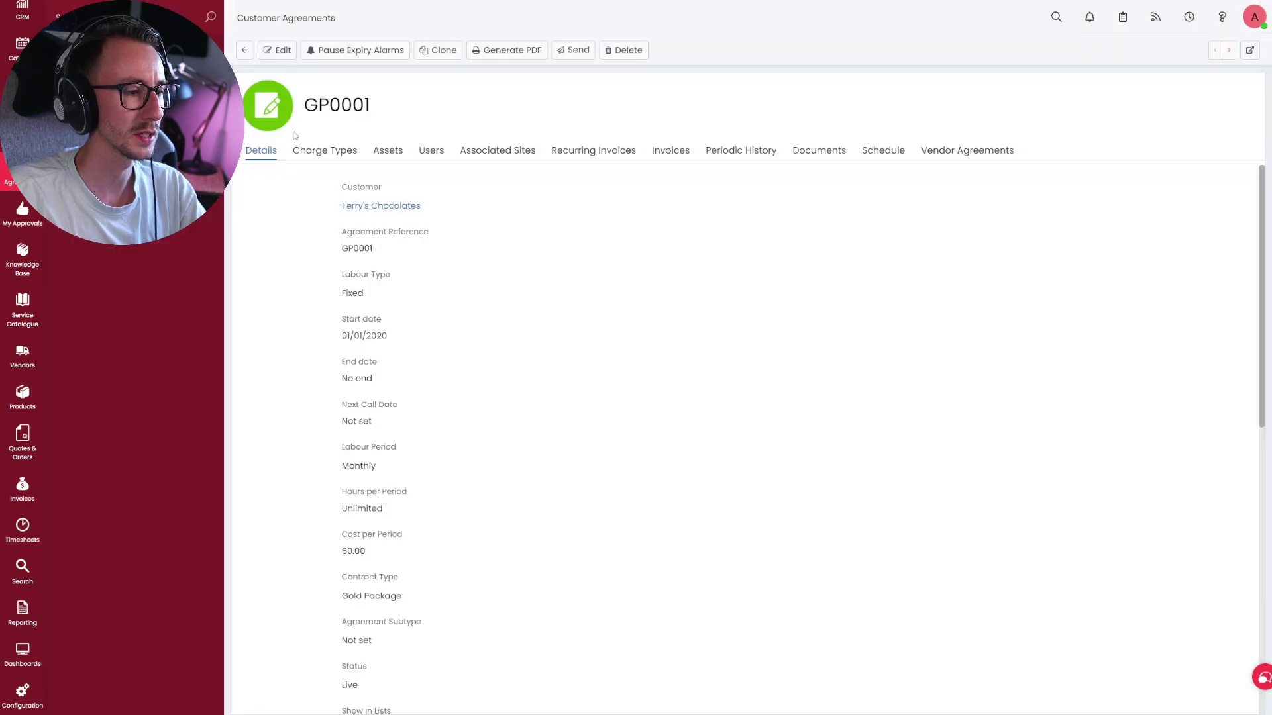
{"action": "left_click_drag", "start_coordinate": [349, 496], "coordinate": [303, 189]}
{"action": "left_click", "coordinate": [304, 189]}
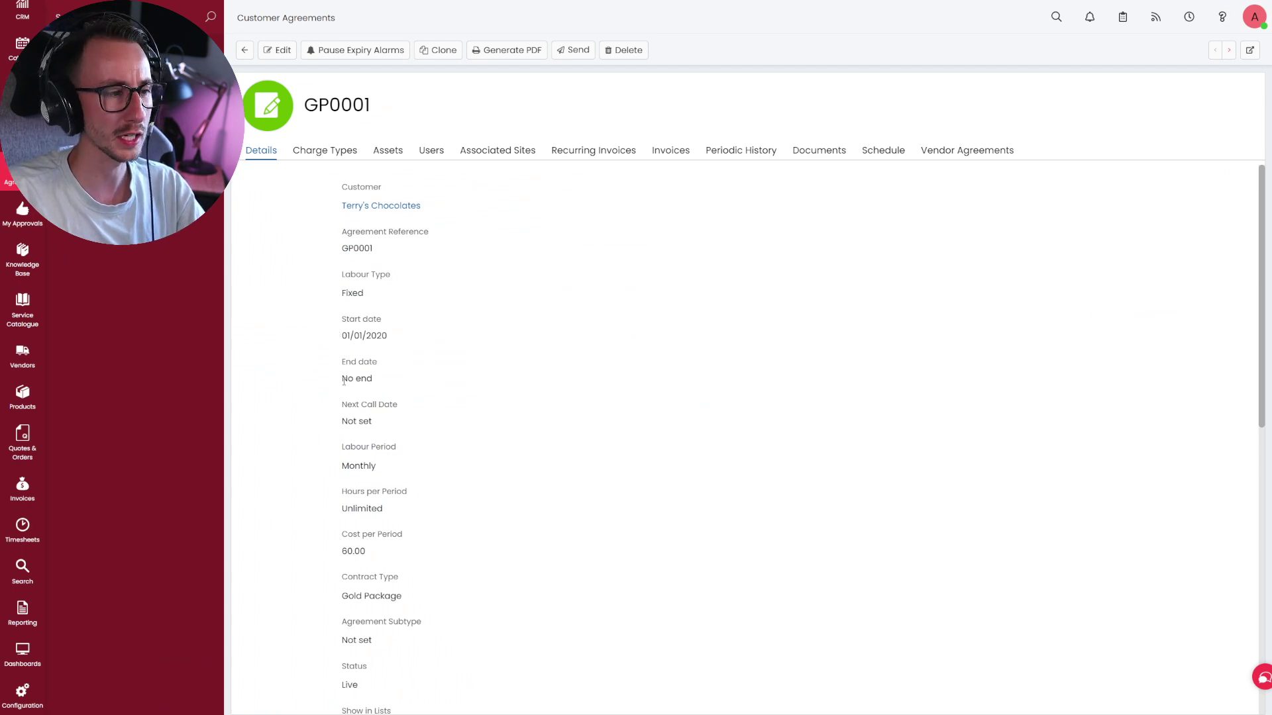
{"action": "left_click_drag", "start_coordinate": [415, 515], "coordinate": [331, 500]}
{"action": "left_click", "coordinate": [320, 151]}
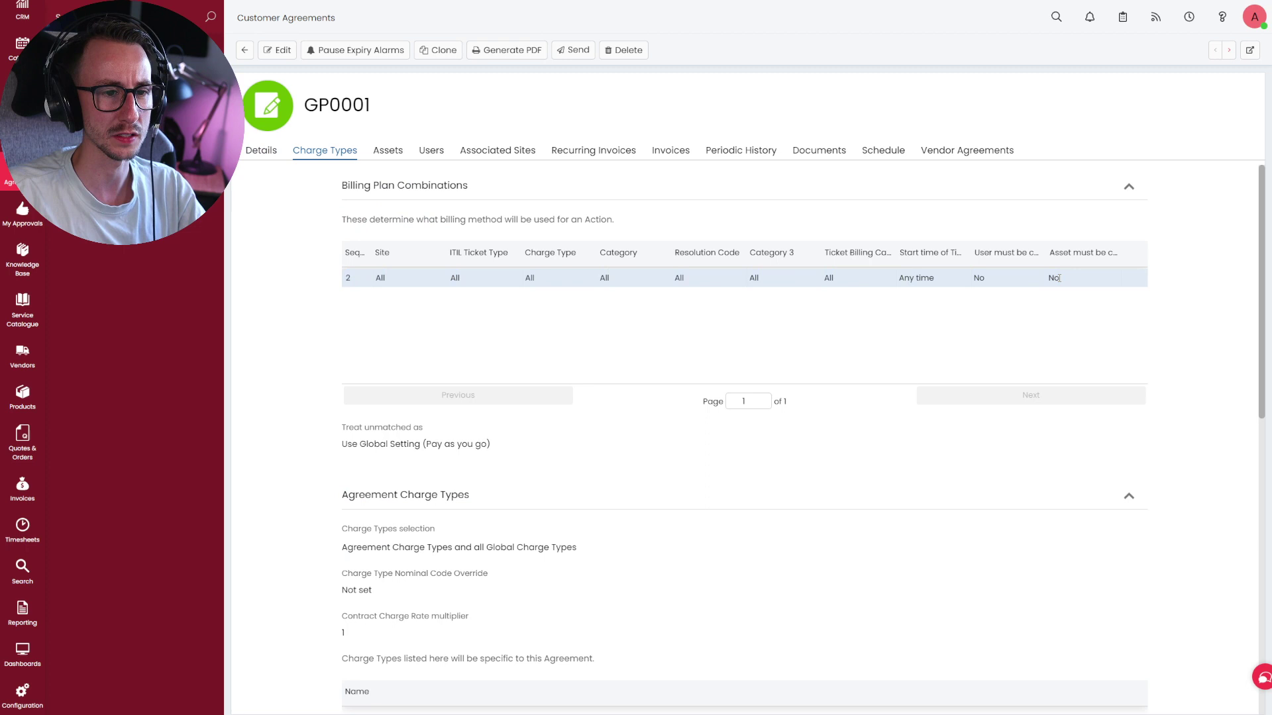
{"action": "left_click", "coordinate": [262, 152]}
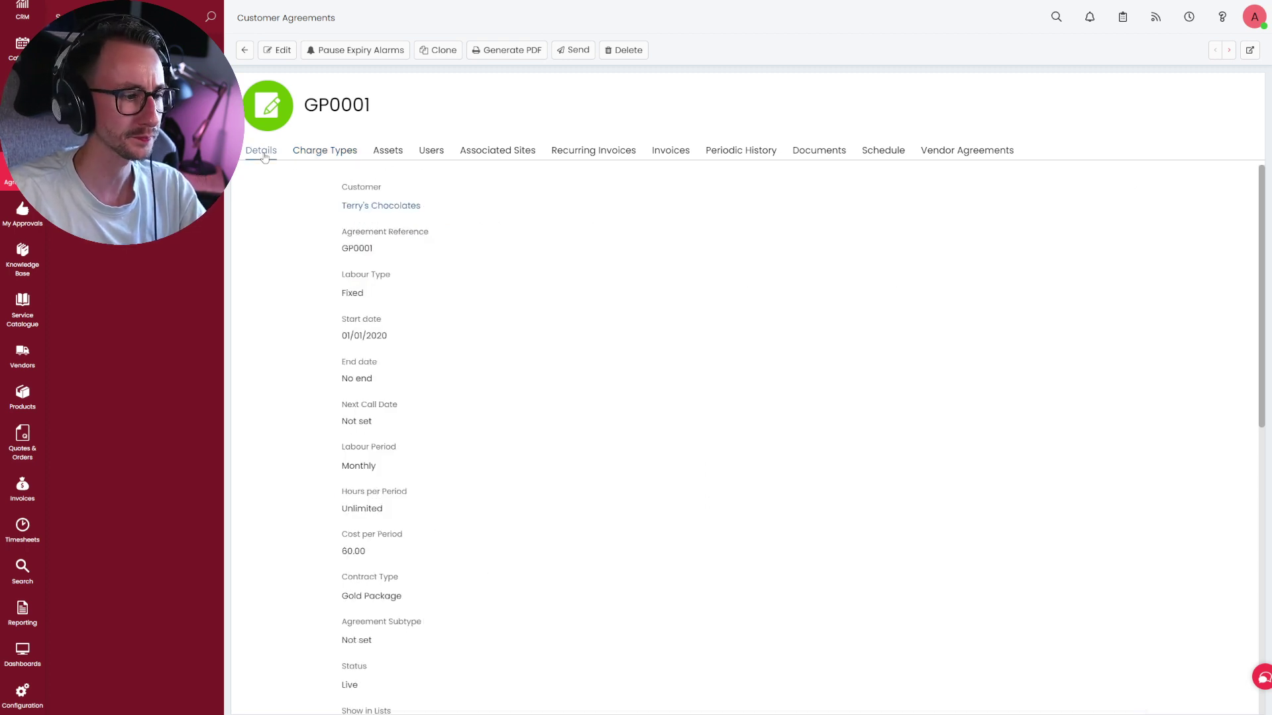
{"action": "left_click_drag", "start_coordinate": [395, 336], "coordinate": [304, 341]}
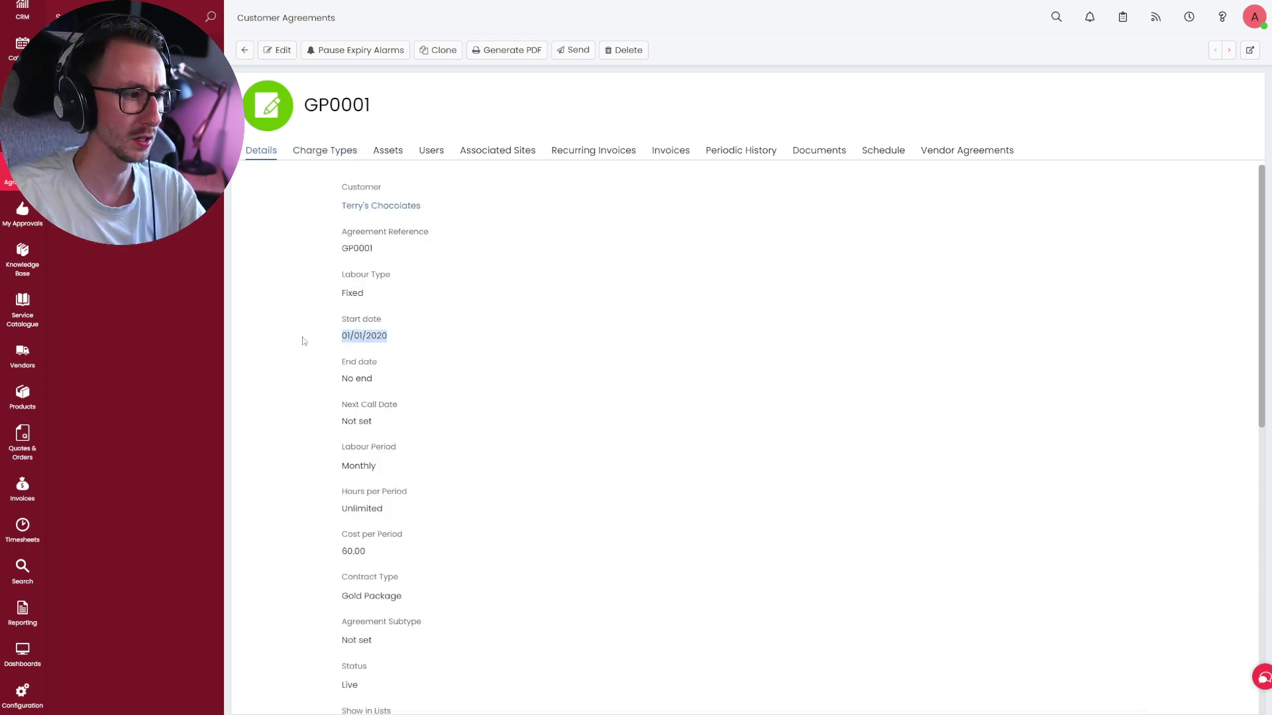
{"action": "scroll", "coordinate": [22, 358], "scroll_direction": "up", "scroll_amount": 2}
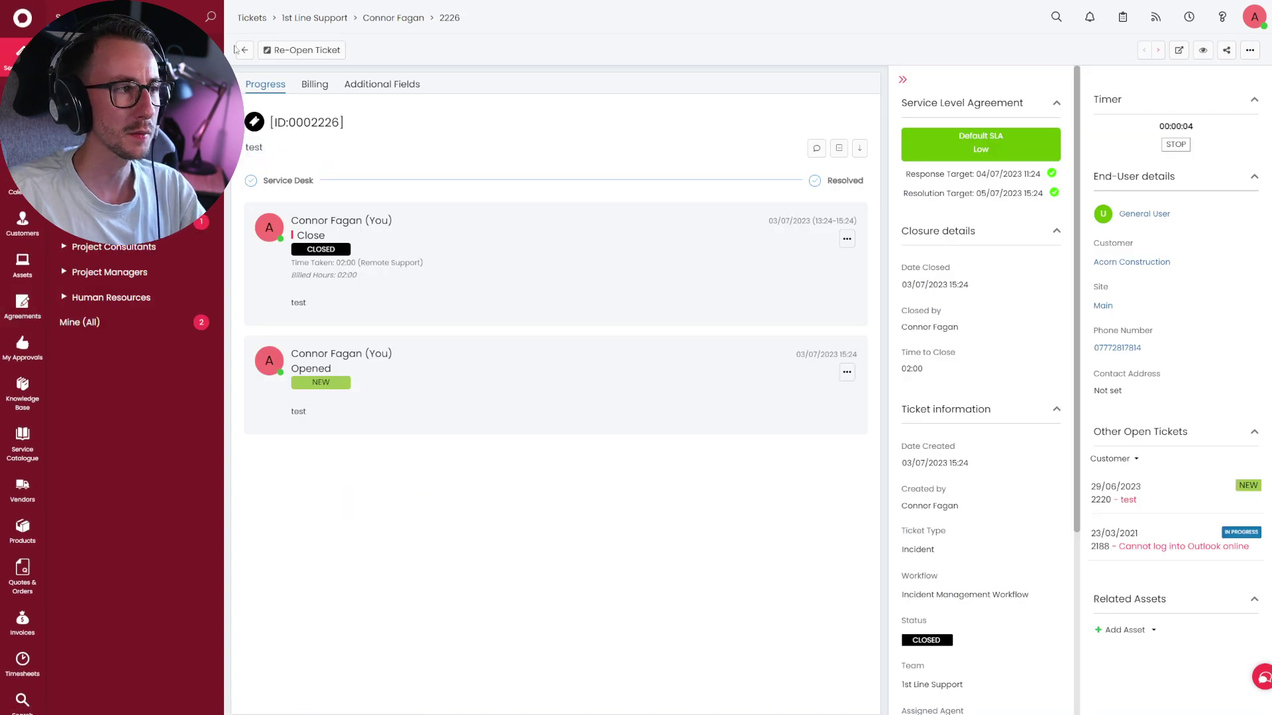
Start a new ticket for Terry's Chocolates General User.
{"action": "left_click", "coordinate": [244, 53]}
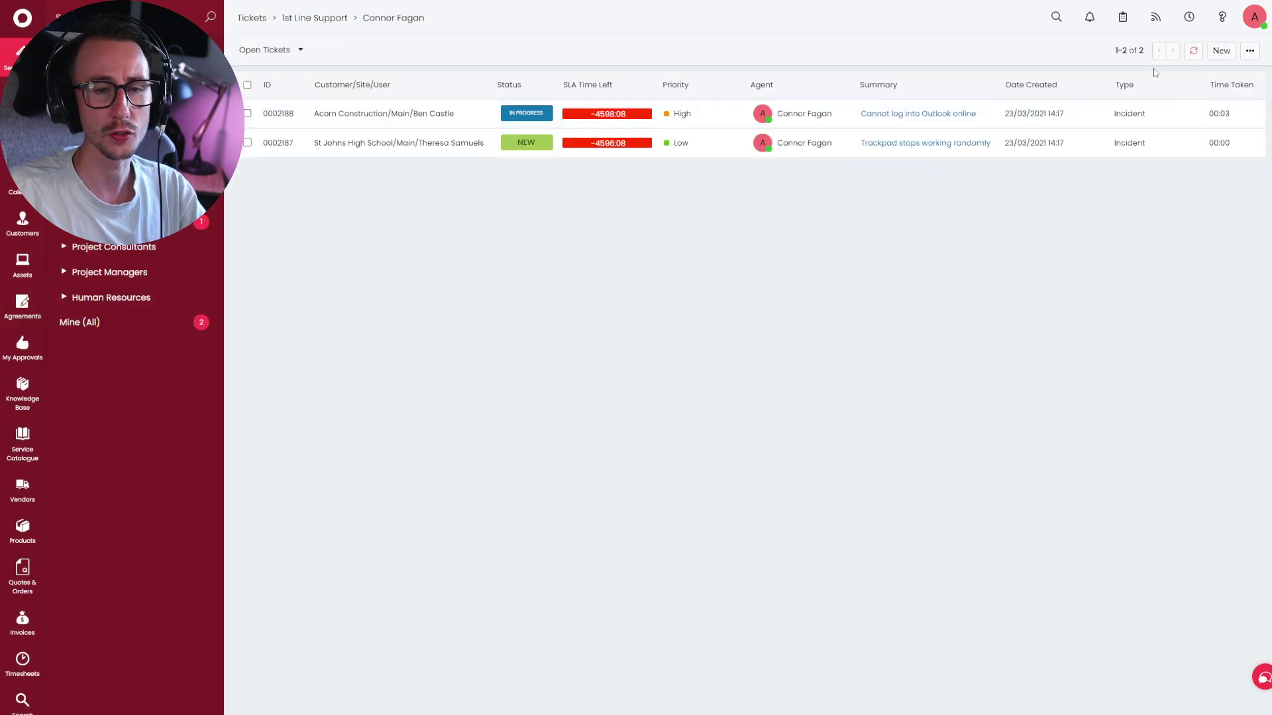
{"action": "left_click", "coordinate": [1220, 50]}
{"action": "left_click", "coordinate": [1169, 70]}
{"action": "type", "text": "terr"}
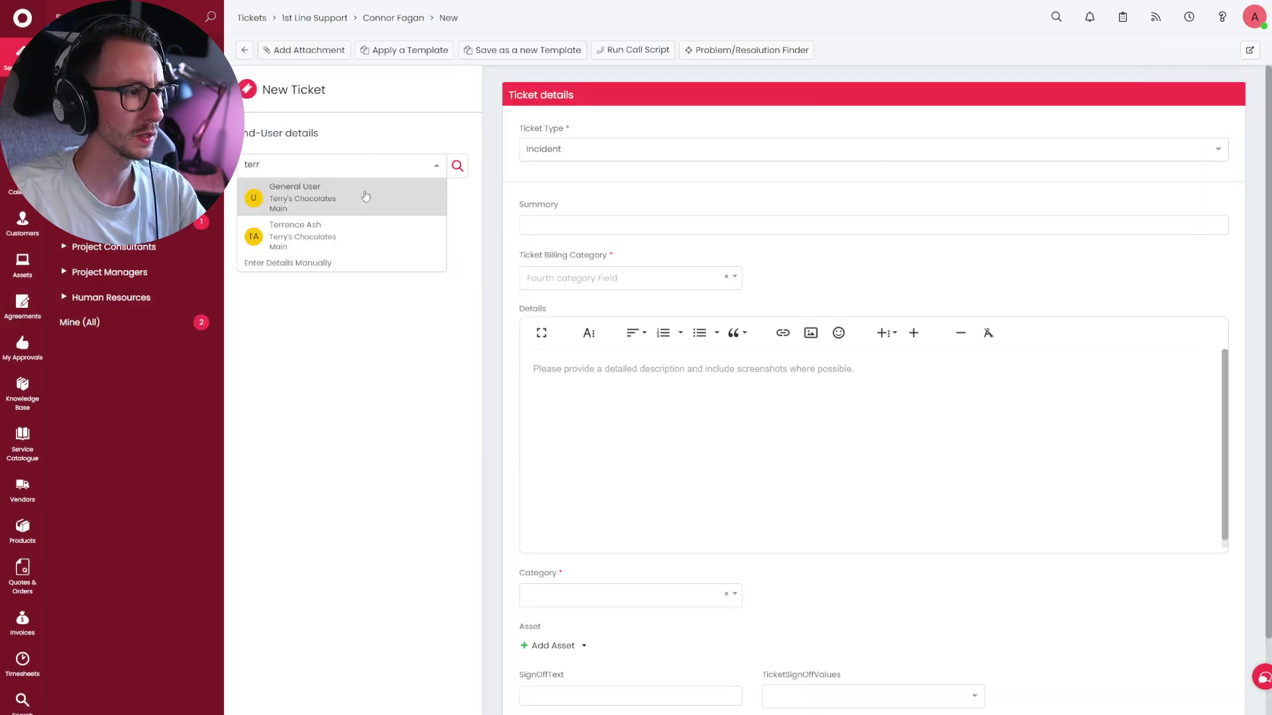
{"action": "left_click", "coordinate": [366, 196]}
Give the ticket summary 'test', billing Office 365, category Business Applications, and submit it.
{"action": "type", "text": "test"}
{"action": "key", "text": "shift+Tab"}
{"action": "key", "text": "Down"}
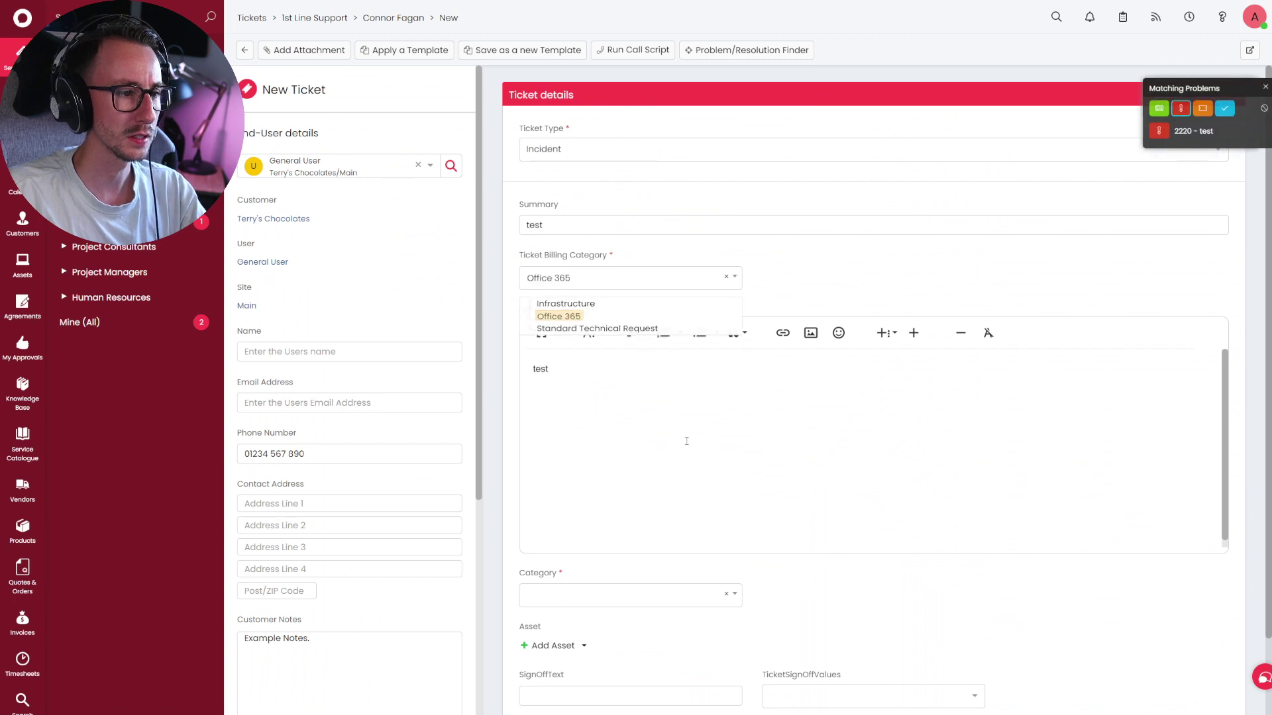
{"action": "key", "text": "Return"}
{"action": "left_click", "coordinate": [713, 600]}
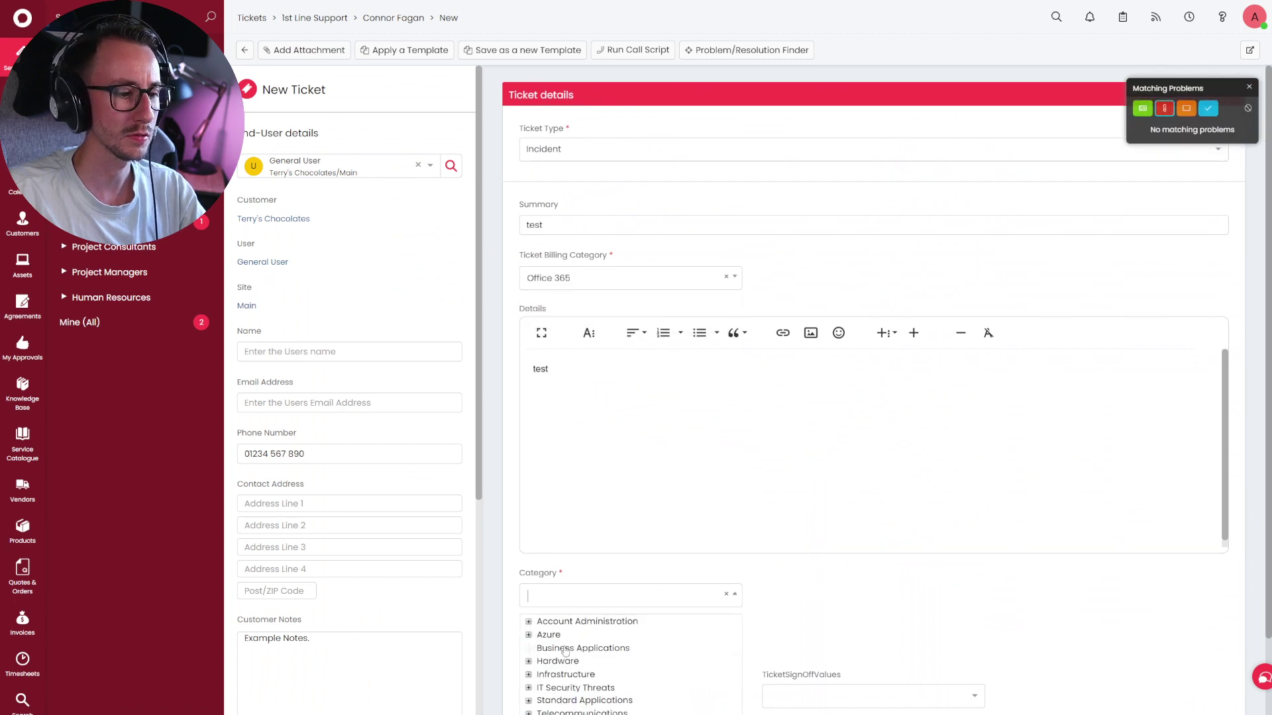
{"action": "left_click", "coordinate": [570, 644]}
{"action": "scroll", "coordinate": [1202, 555], "scroll_direction": "down", "scroll_amount": 2}
{"action": "left_click", "coordinate": [1200, 657]}
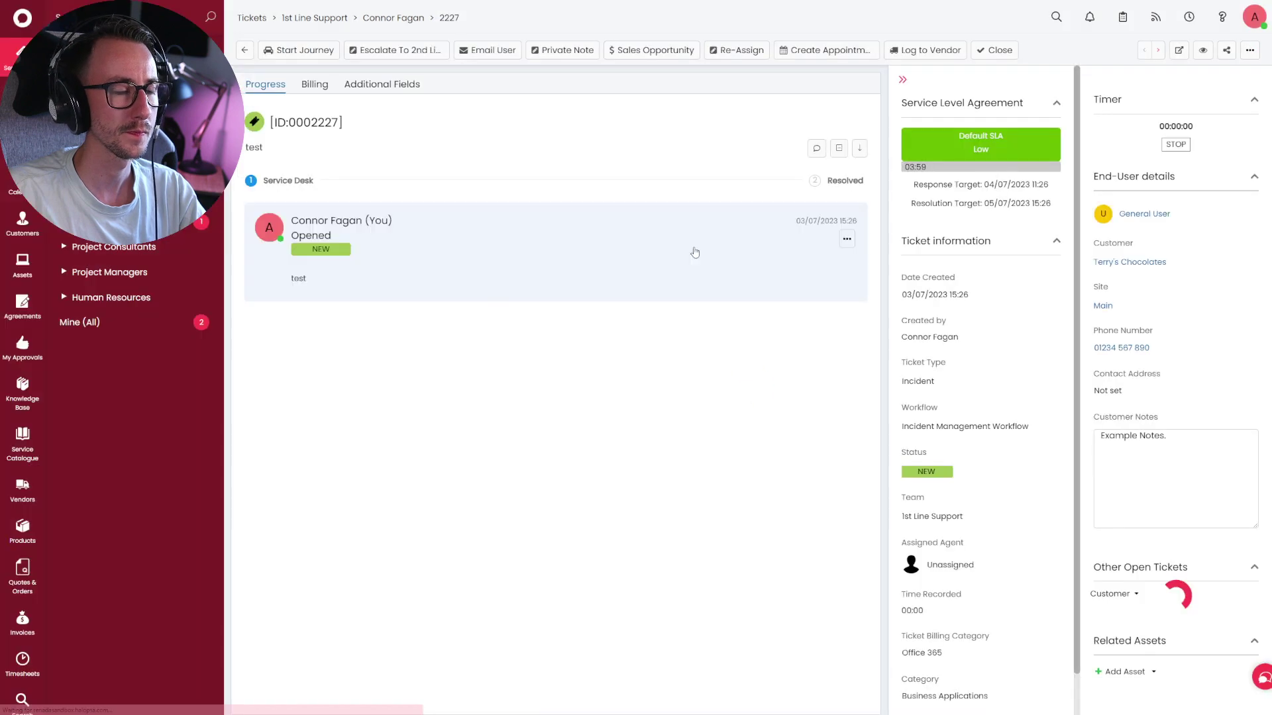
Close the ticket with Remote Support charge type and note 'test'.
{"action": "left_click", "coordinate": [995, 49]}
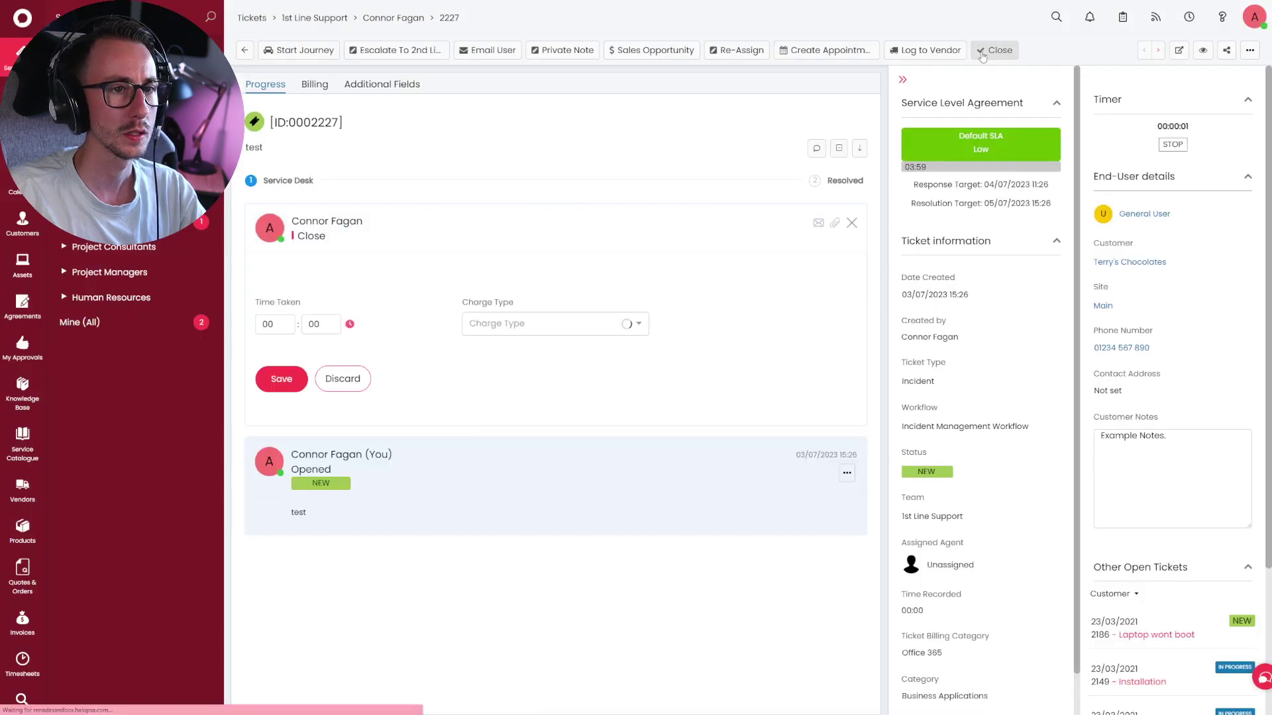
{"action": "left_click", "coordinate": [565, 422]}
{"action": "left_click", "coordinate": [523, 434]}
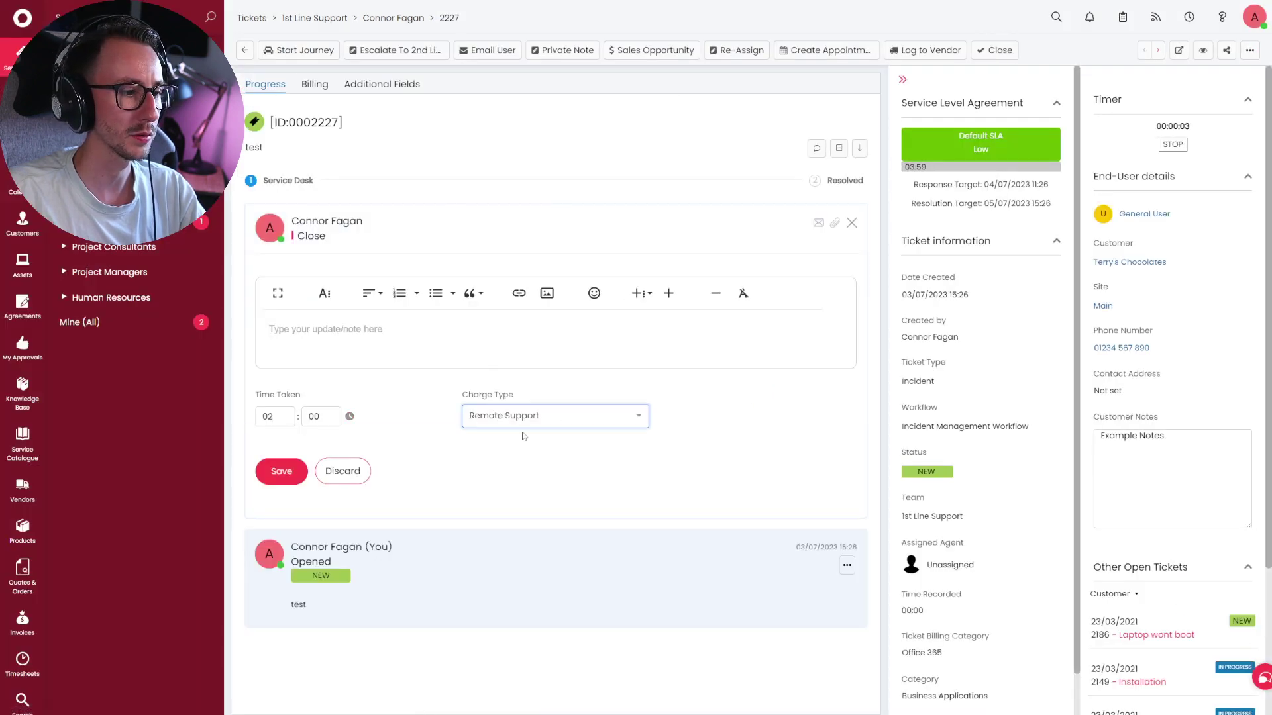
{"action": "type", "text": "test"}
{"action": "left_click", "coordinate": [304, 472]}
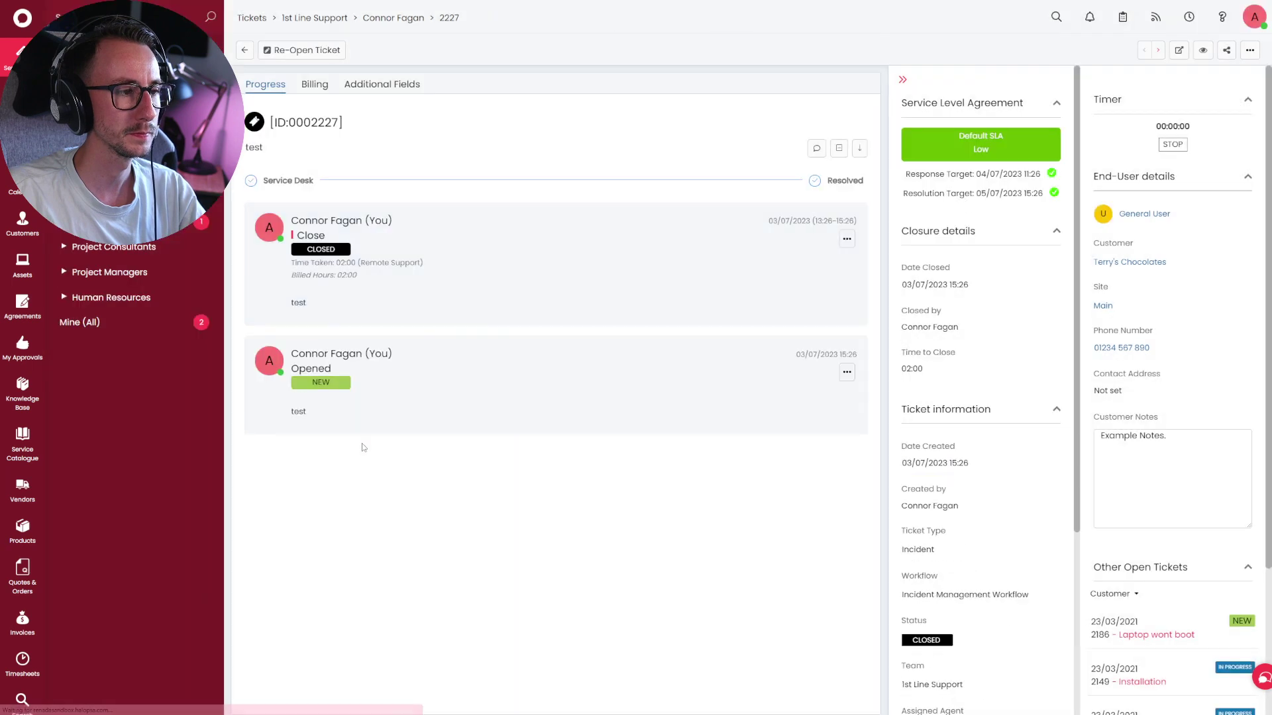
{"action": "scroll", "coordinate": [23, 577], "scroll_direction": "down", "scroll_amount": 3}
Open Invoices Awaiting Review and check the Contract/Prepay (Overage) list.
{"action": "left_click", "coordinate": [22, 494]}
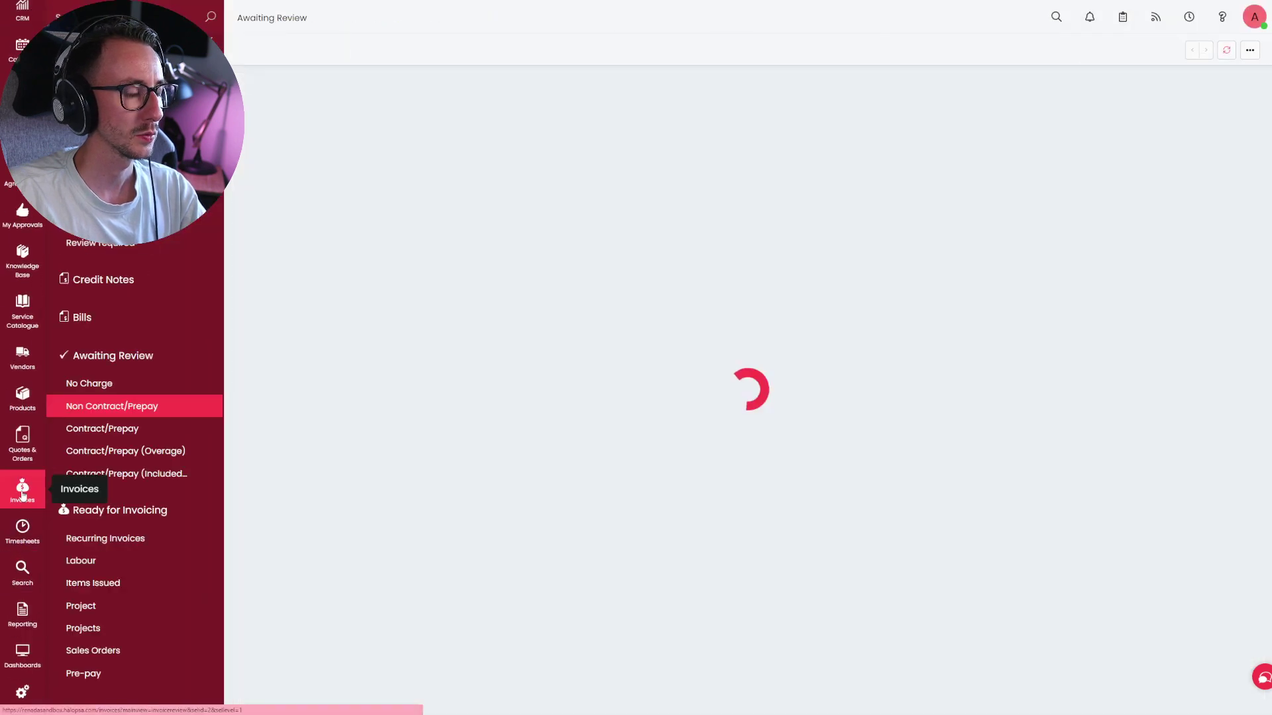
{"action": "left_click", "coordinate": [114, 356]}
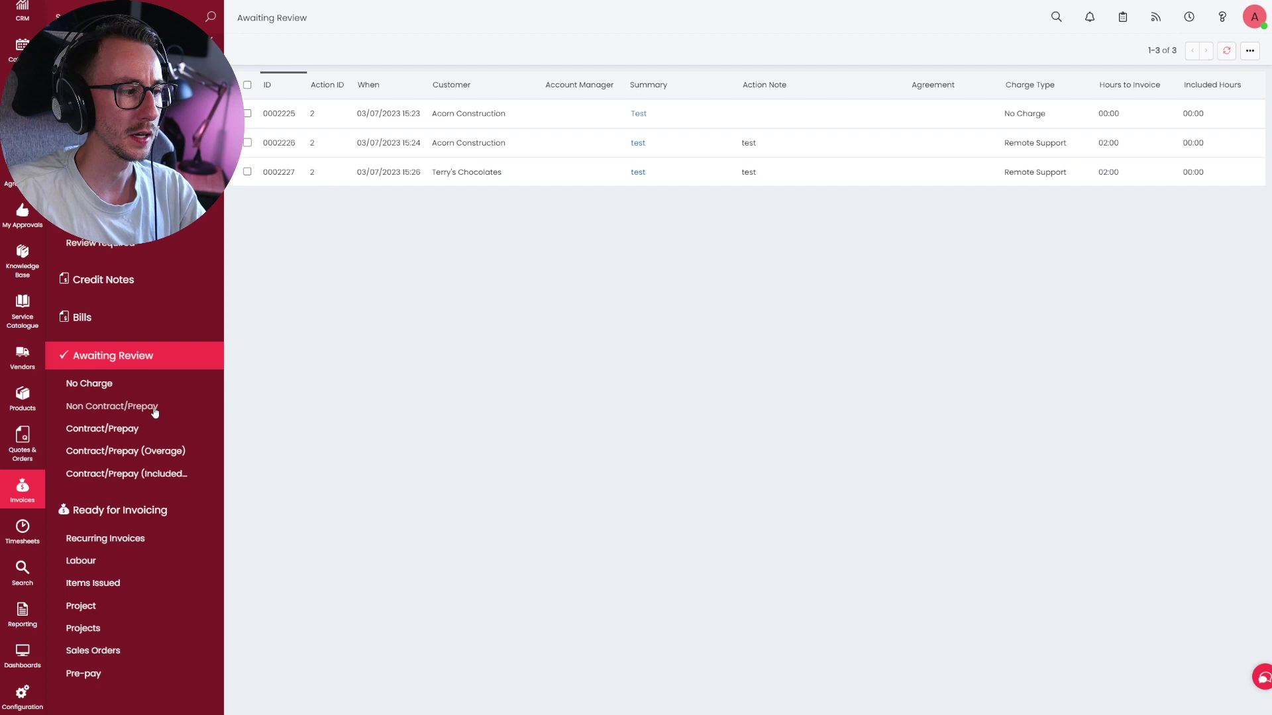
{"action": "left_click", "coordinate": [133, 452]}
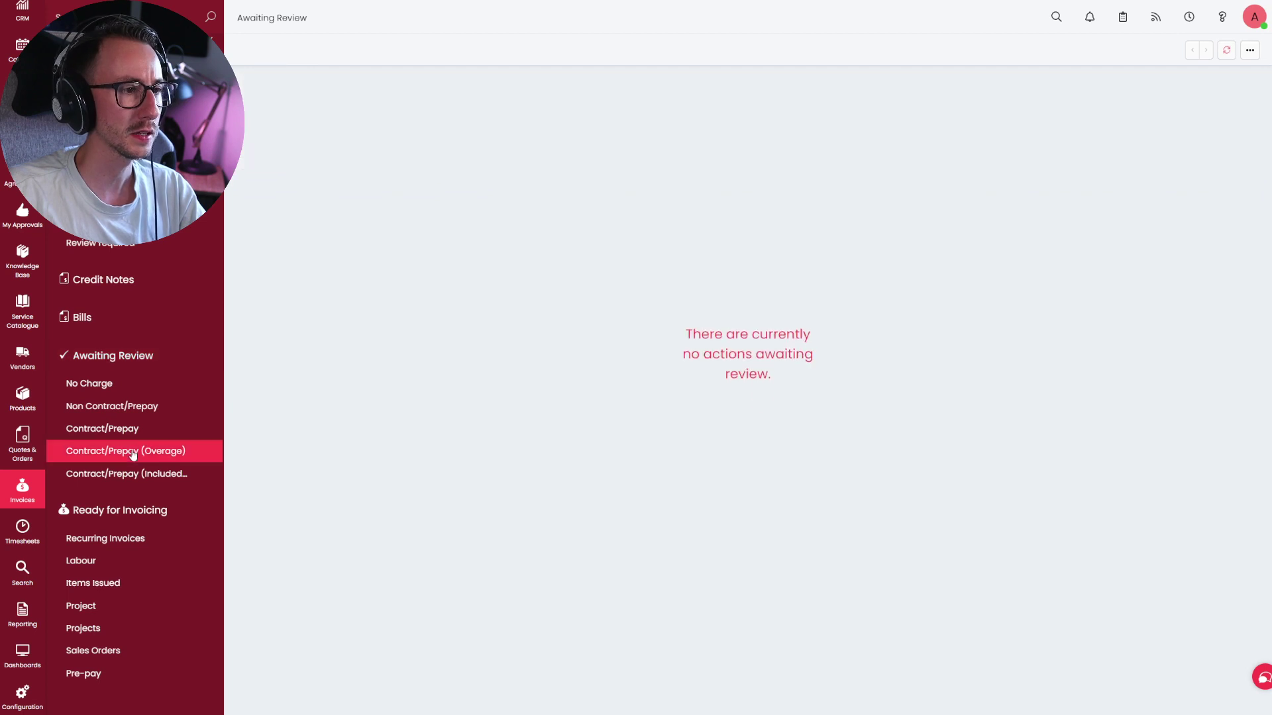
{"action": "left_click", "coordinate": [119, 429]}
{"action": "left_click", "coordinate": [140, 460]}
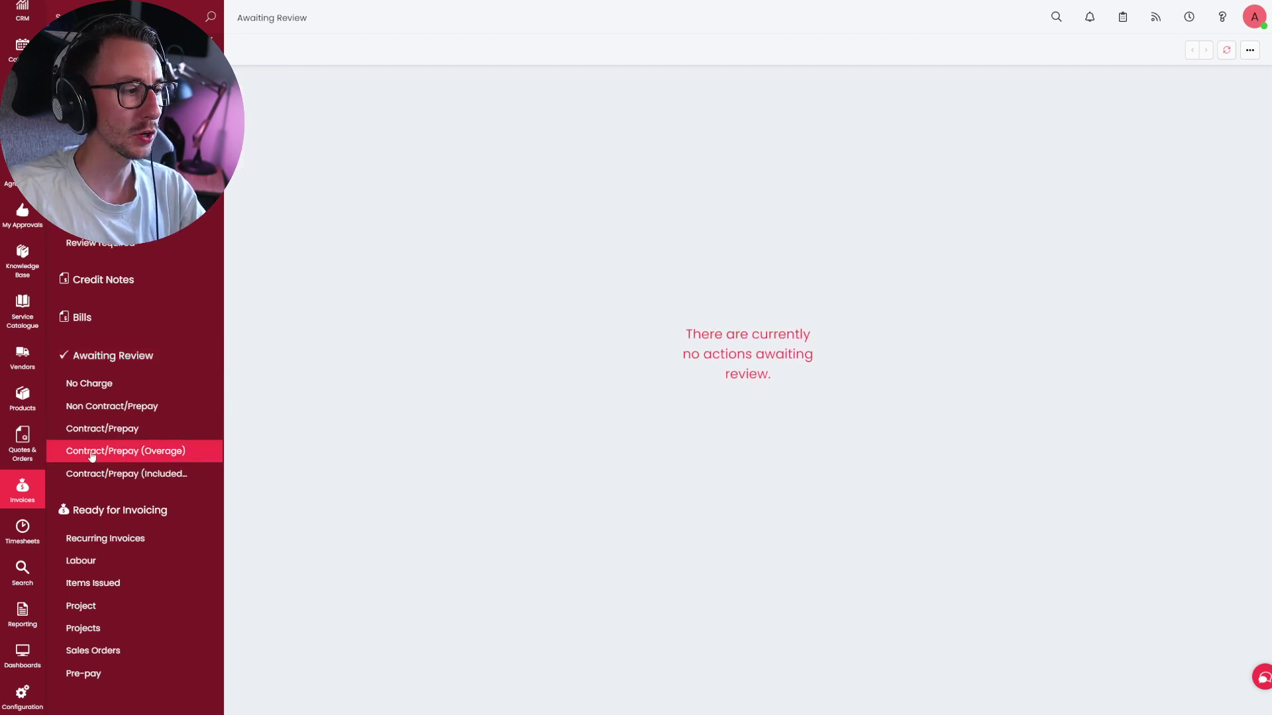
Browse the other review lists, ending on Non Contract/Prepay with tickets 0002226 and 0002227.
{"action": "left_click", "coordinate": [170, 474]}
{"action": "left_click", "coordinate": [166, 453]}
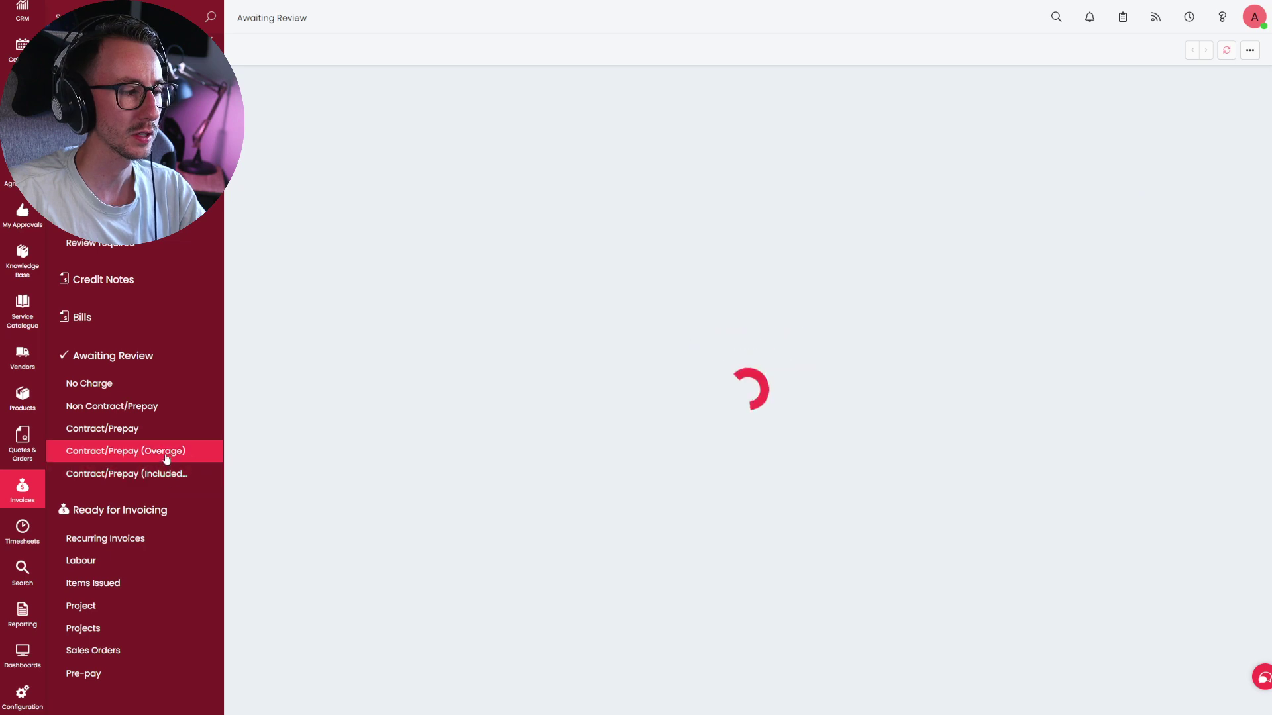
{"action": "left_click", "coordinate": [151, 424]}
{"action": "left_click", "coordinate": [142, 384]}
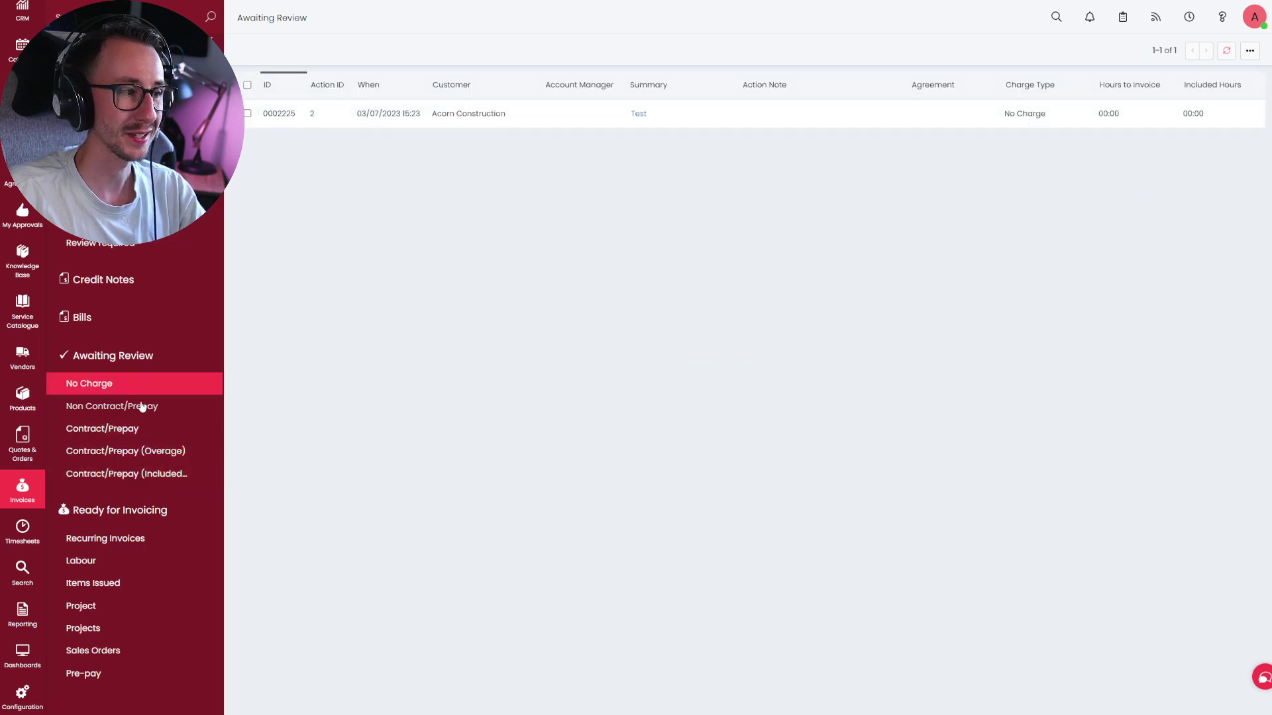
{"action": "left_click", "coordinate": [142, 407]}
{"action": "mouse_move", "coordinate": [647, 153]}
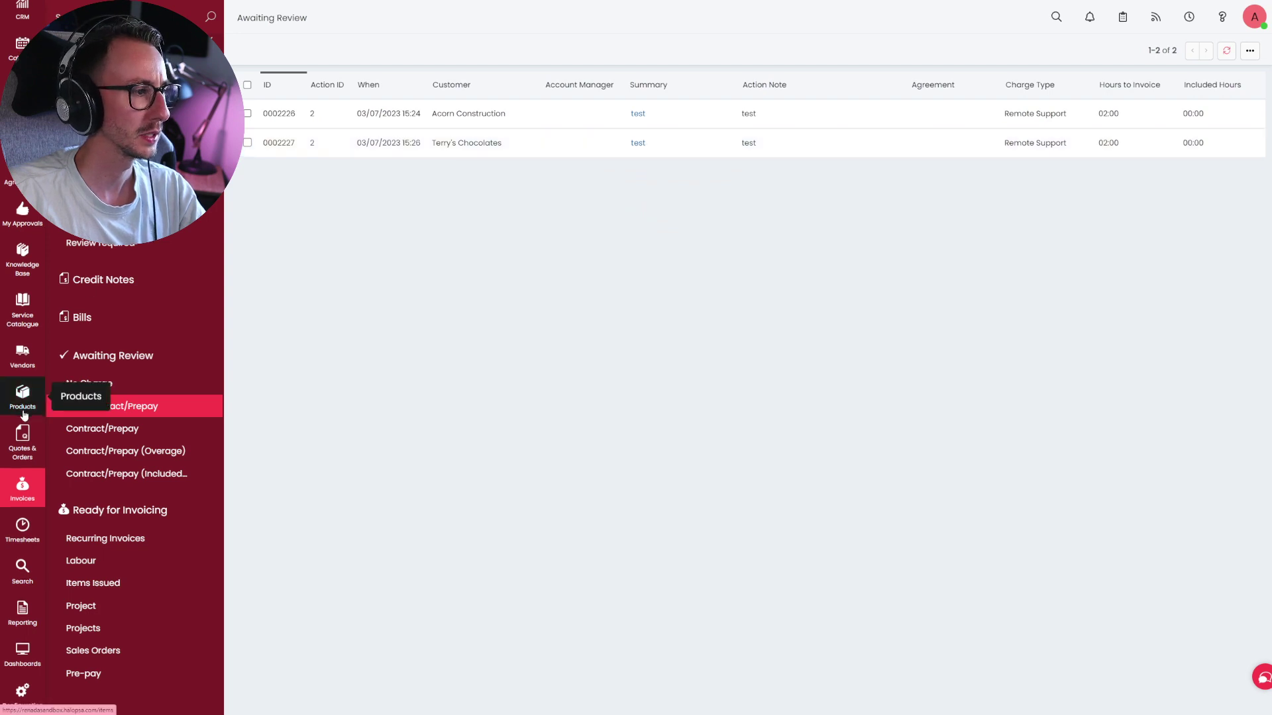
{"action": "scroll", "coordinate": [33, 384], "scroll_direction": "up", "scroll_amount": 2}
{"action": "scroll", "coordinate": [22, 258], "scroll_direction": "down", "scroll_amount": 2}
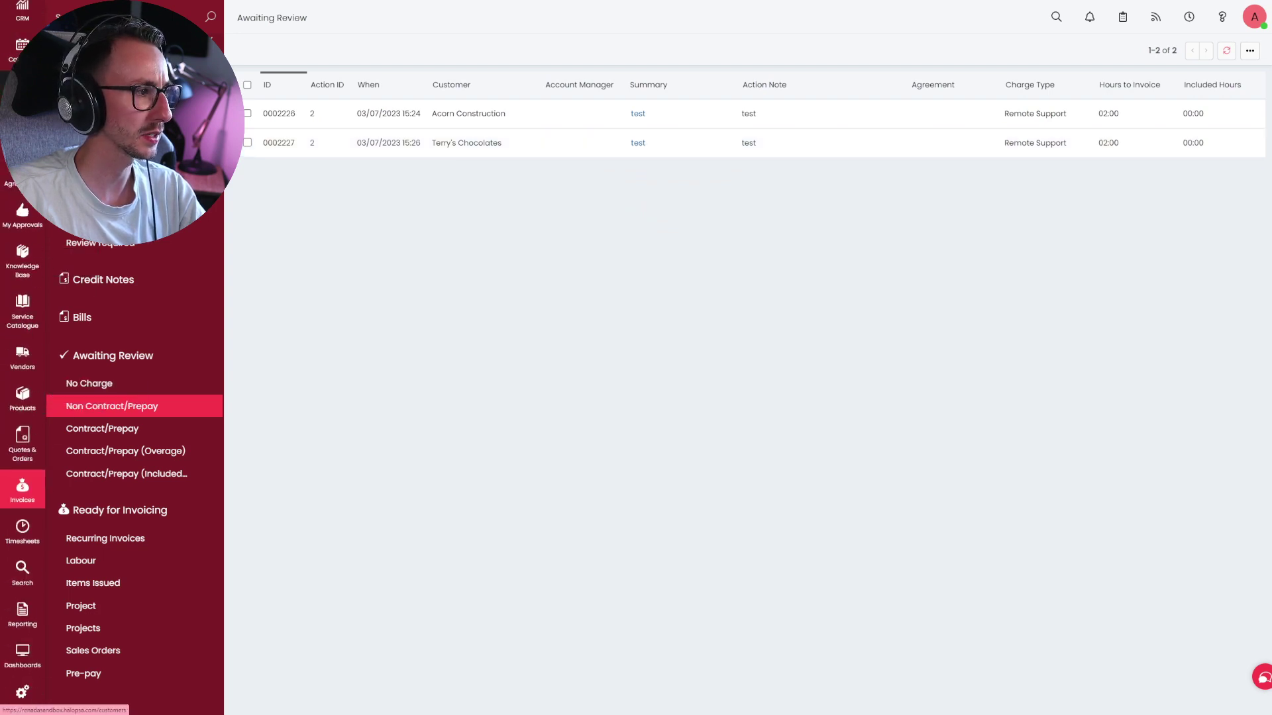
{"action": "left_click", "coordinate": [22, 90]}
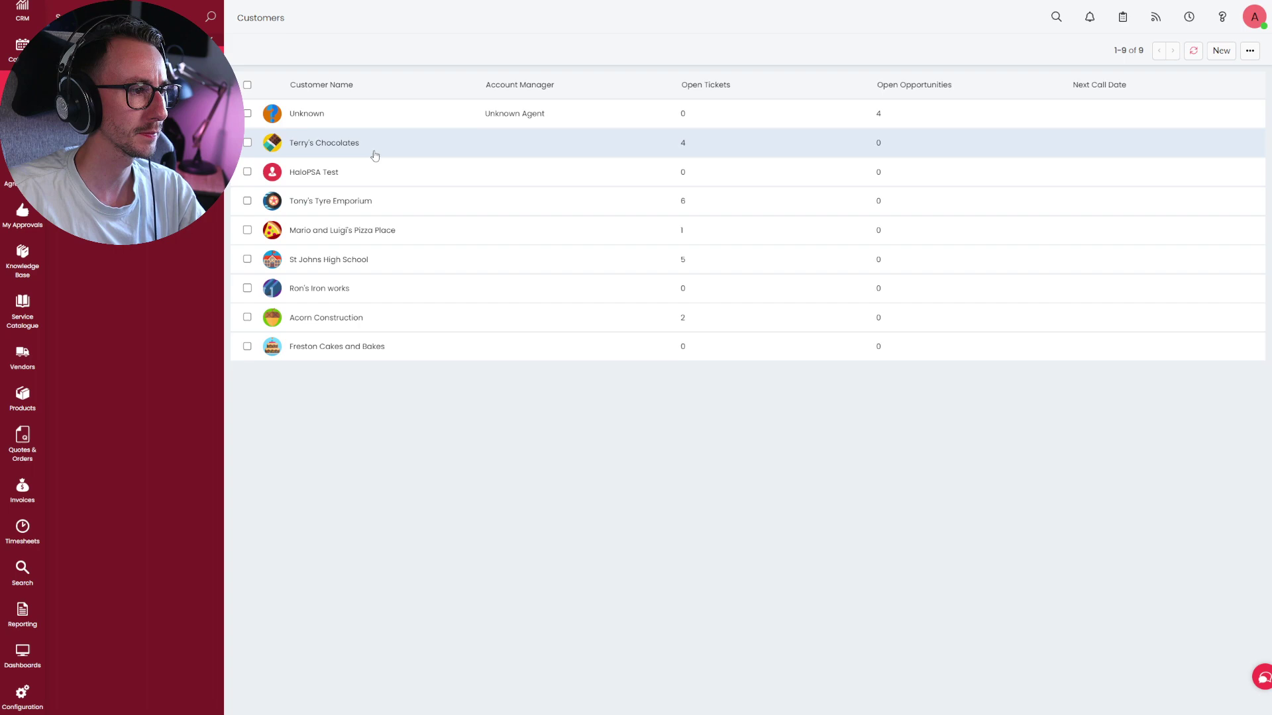
{"action": "left_click", "coordinate": [371, 147]}
{"action": "scroll", "coordinate": [1103, 165], "scroll_direction": "right", "scroll_amount": 5}
{"action": "left_click", "coordinate": [1053, 150]}
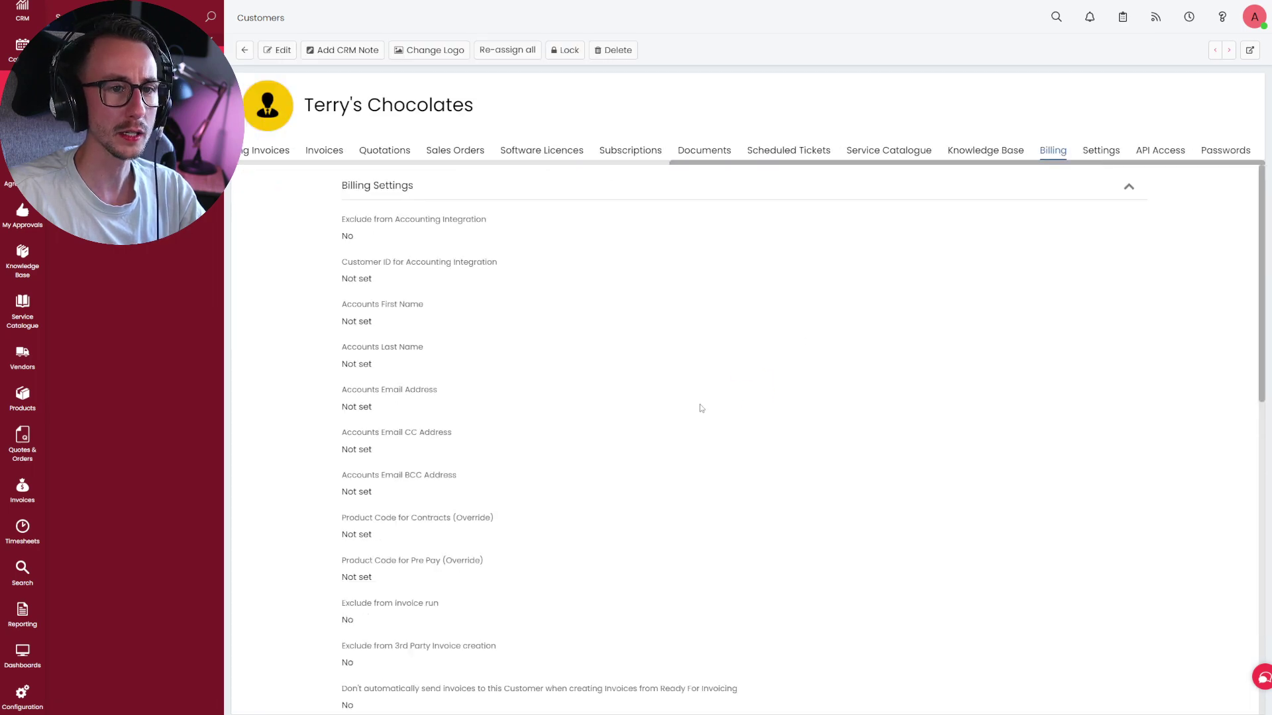
{"action": "scroll", "coordinate": [702, 406], "scroll_direction": "down", "scroll_amount": 3}
{"action": "scroll", "coordinate": [639, 457], "scroll_direction": "down", "scroll_amount": 10}
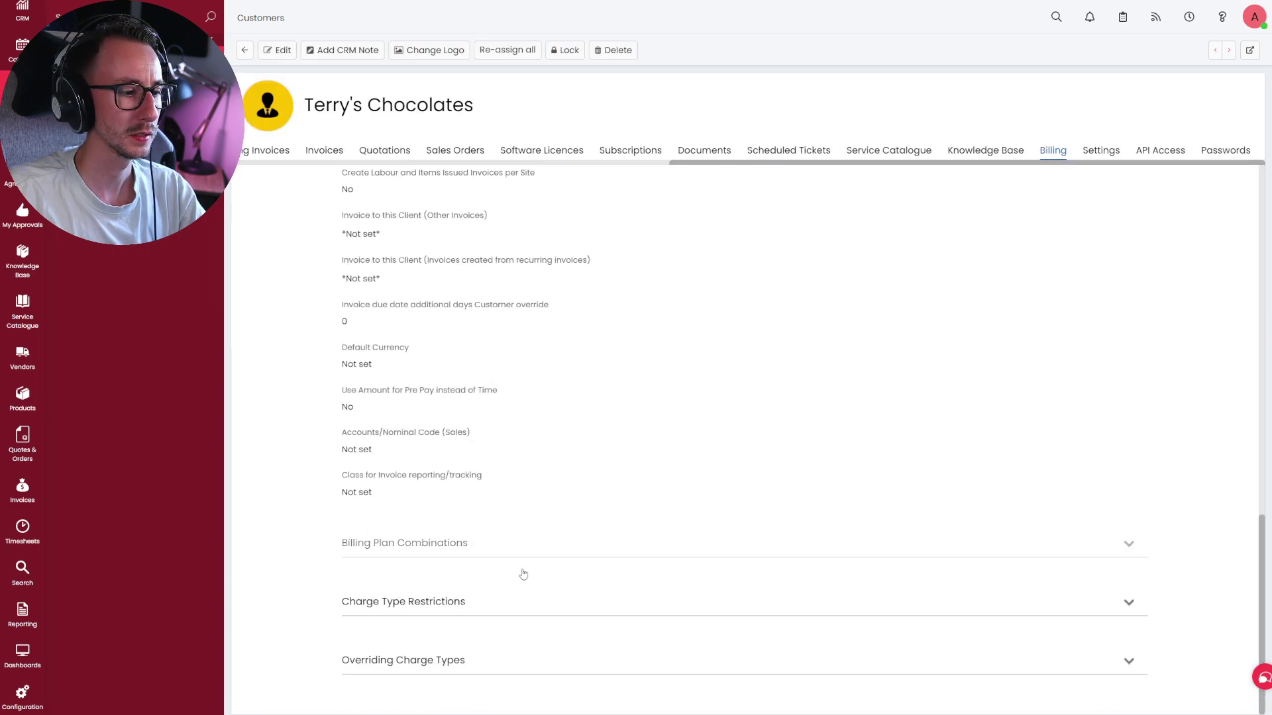
{"action": "scroll", "coordinate": [576, 570], "scroll_direction": "down", "scroll_amount": 5}
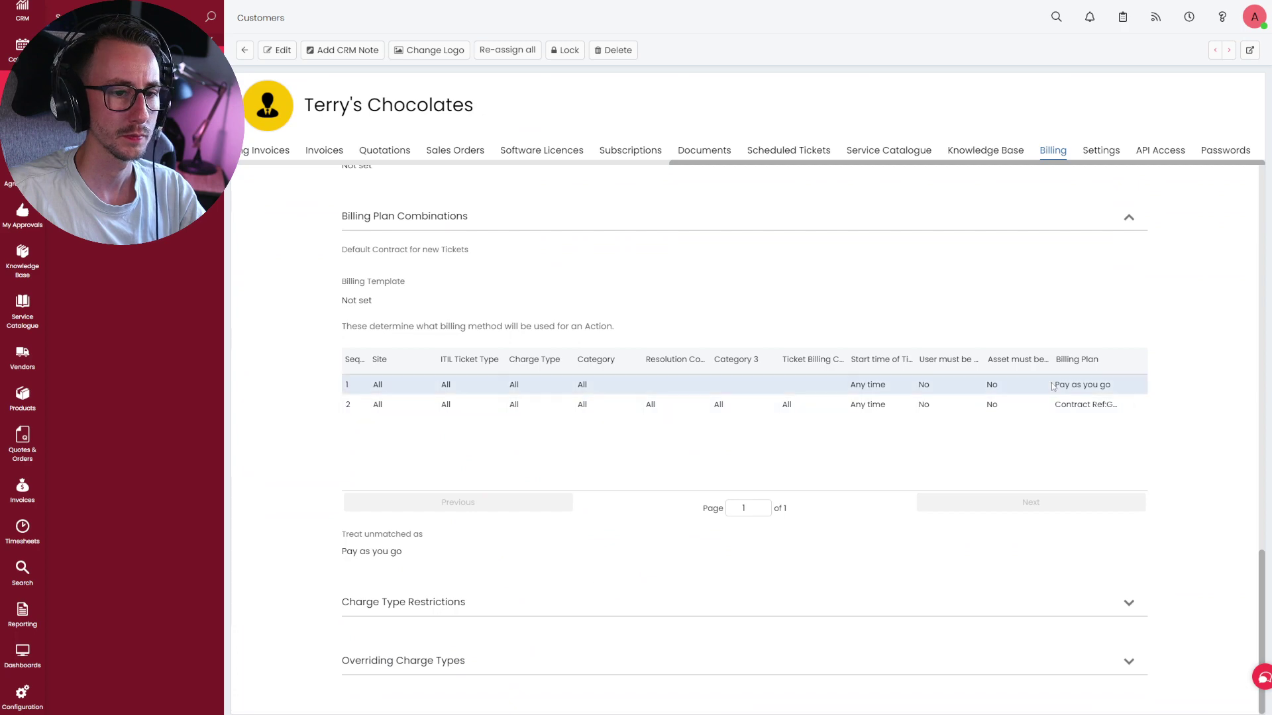
{"action": "left_click", "coordinate": [281, 51]}
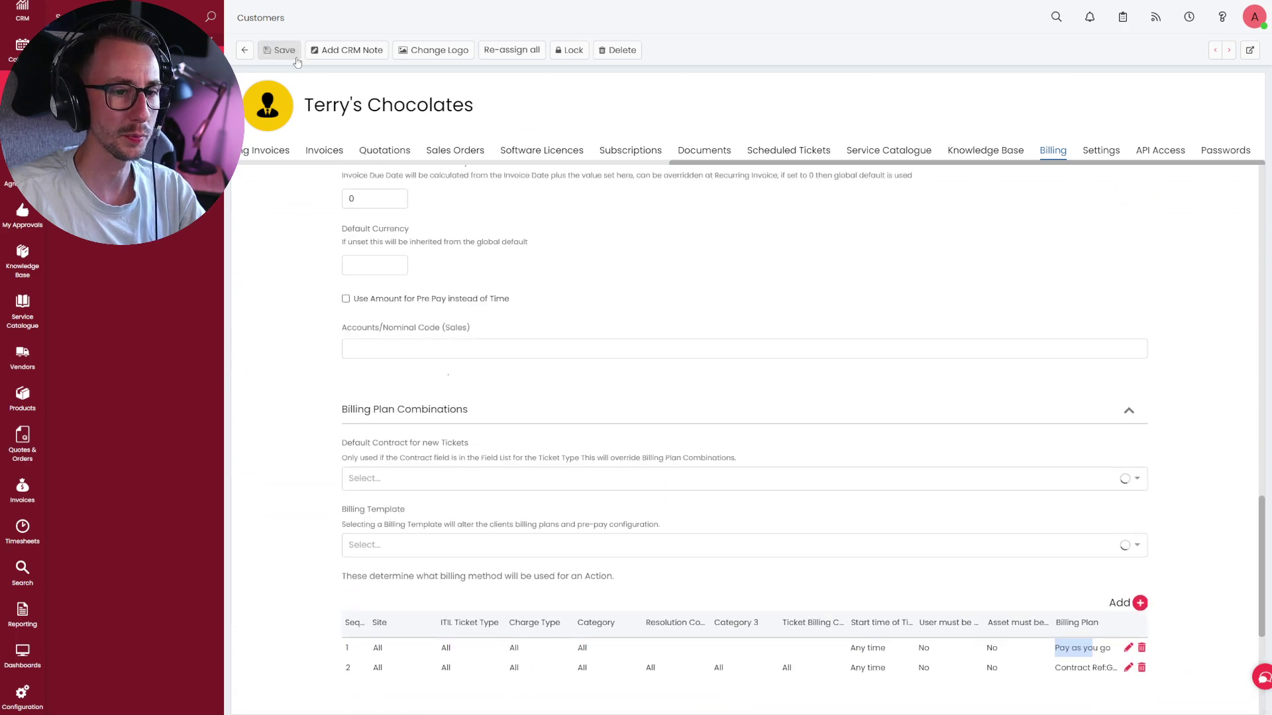
{"action": "scroll", "coordinate": [1088, 475], "scroll_direction": "down", "scroll_amount": 4}
{"action": "left_click", "coordinate": [1086, 465]}
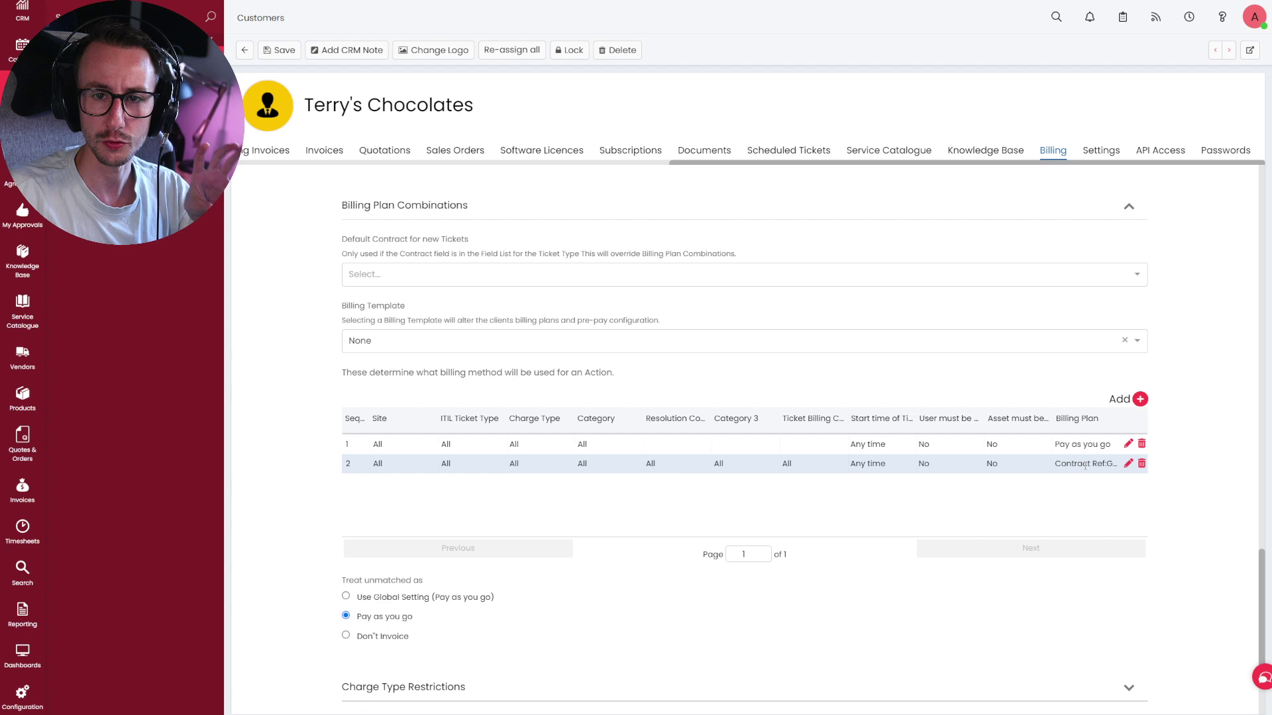
{"action": "left_click", "coordinate": [22, 490]}
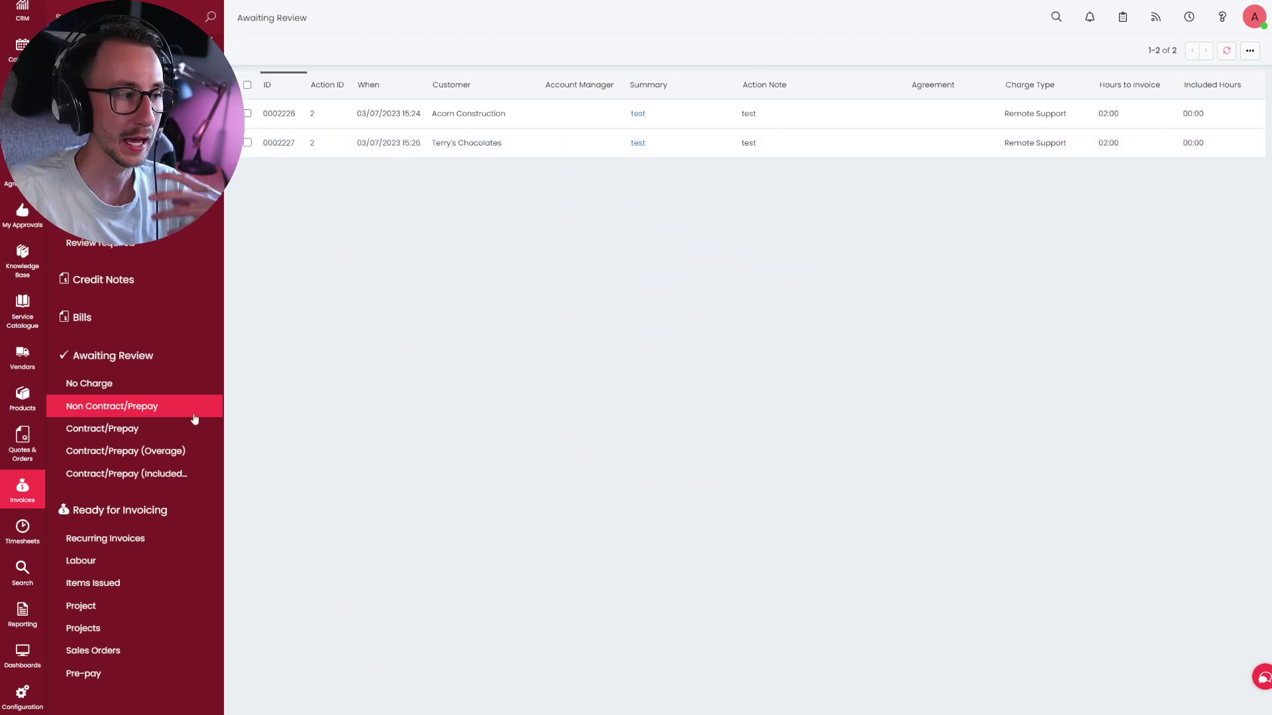
From the Non Contract/Prepay review list, open Terry's Chocolates' customer record via its action.
{"action": "left_click", "coordinate": [165, 431]}
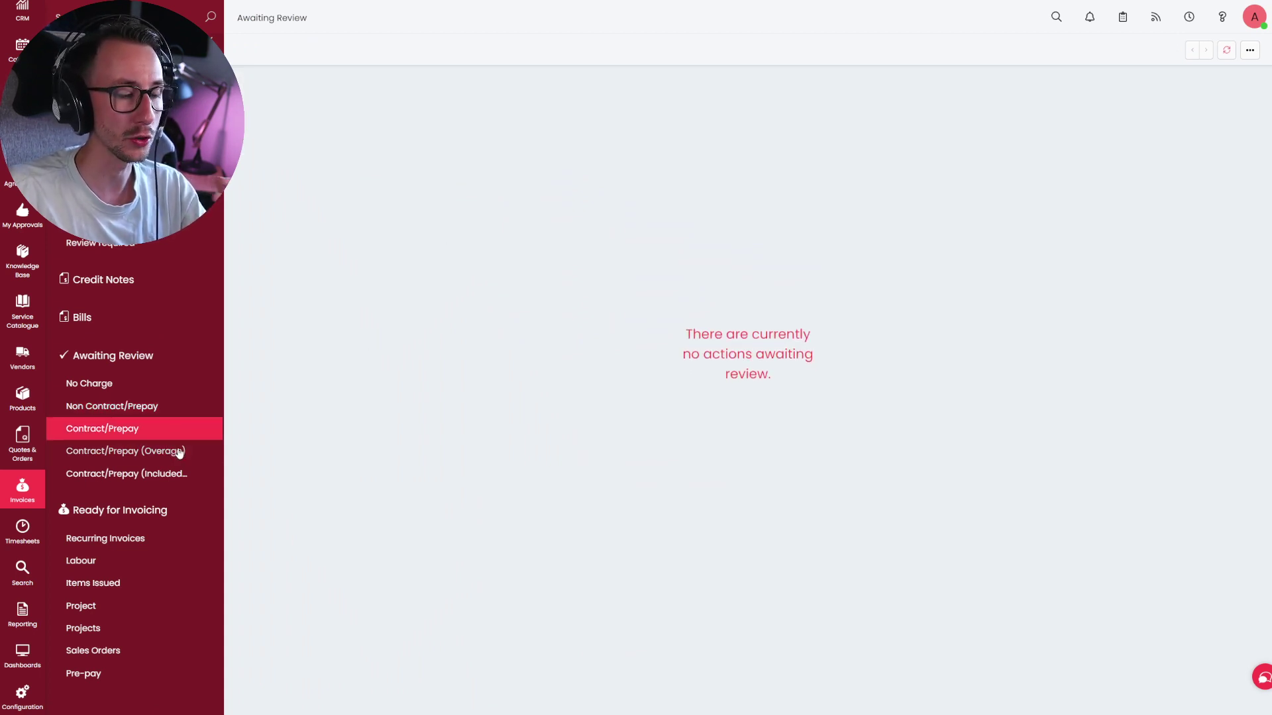
{"action": "left_click", "coordinate": [175, 409]}
{"action": "left_click", "coordinate": [497, 149]}
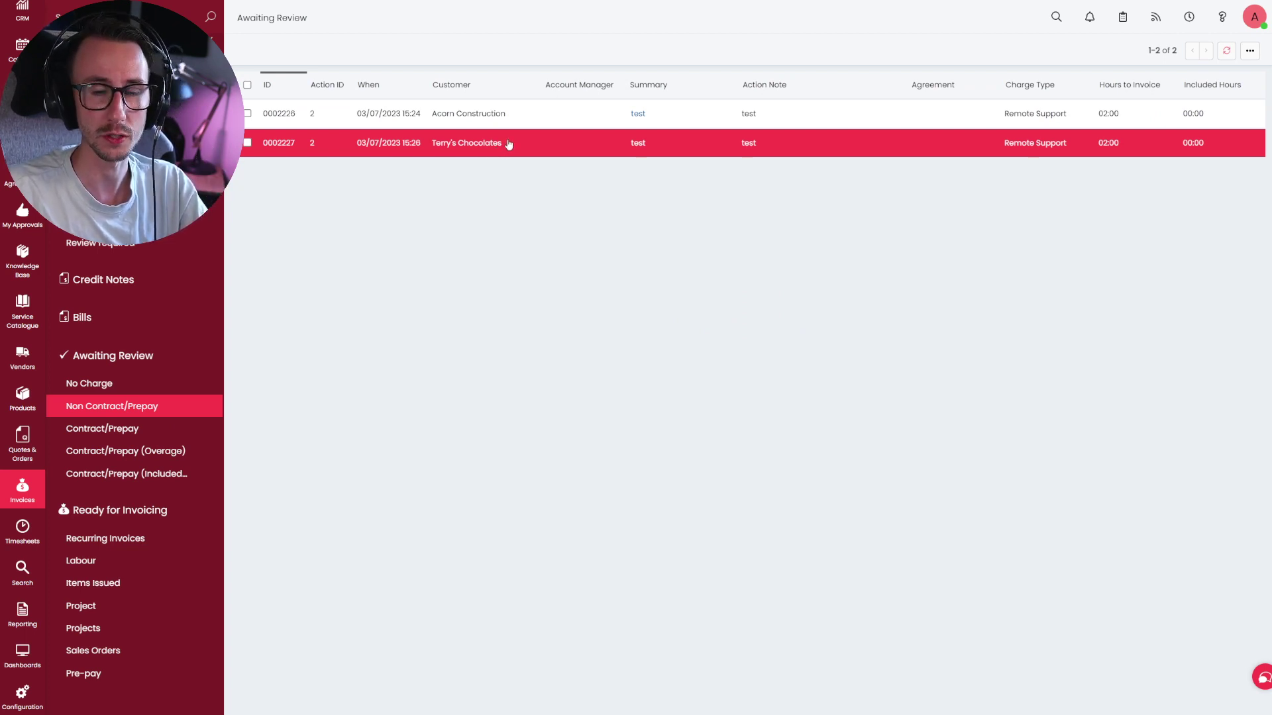
{"action": "left_click", "coordinate": [509, 144]}
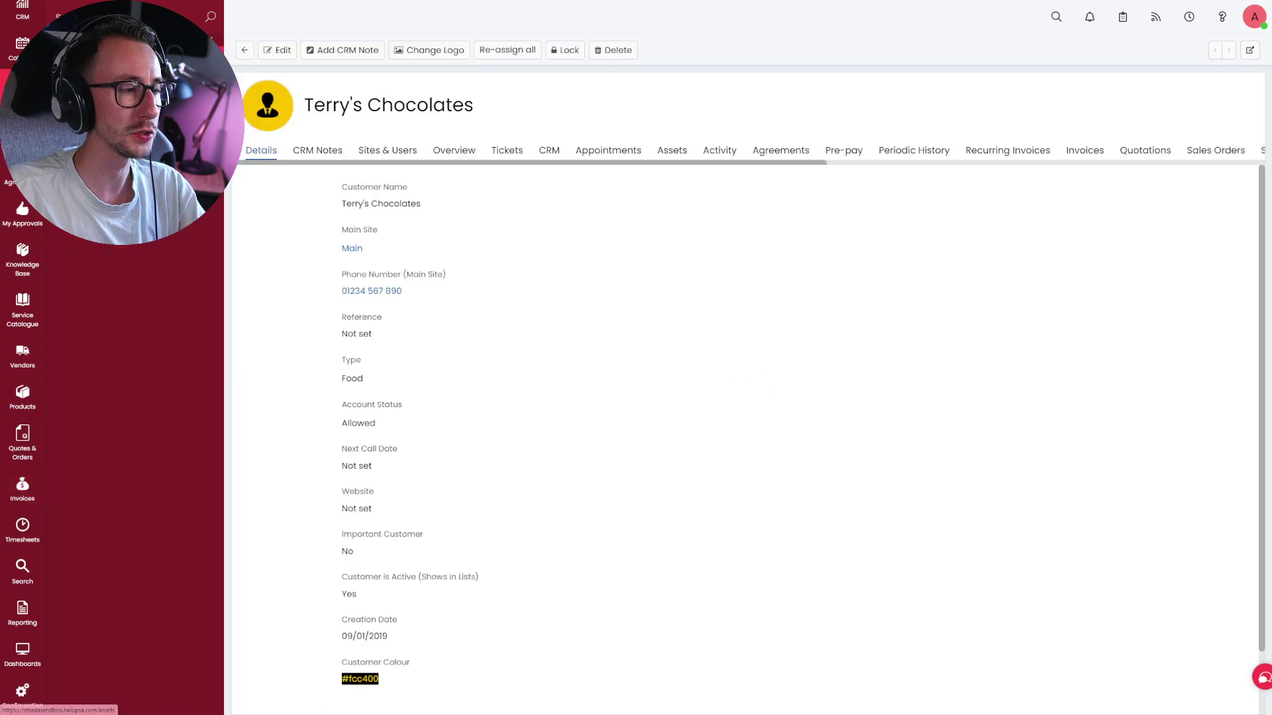
On Terry's Chocolates' Billing tab, expand Billing Plan Combinations and locate the Pay as you go plan.
{"action": "triple_click", "coordinate": [319, 110]}
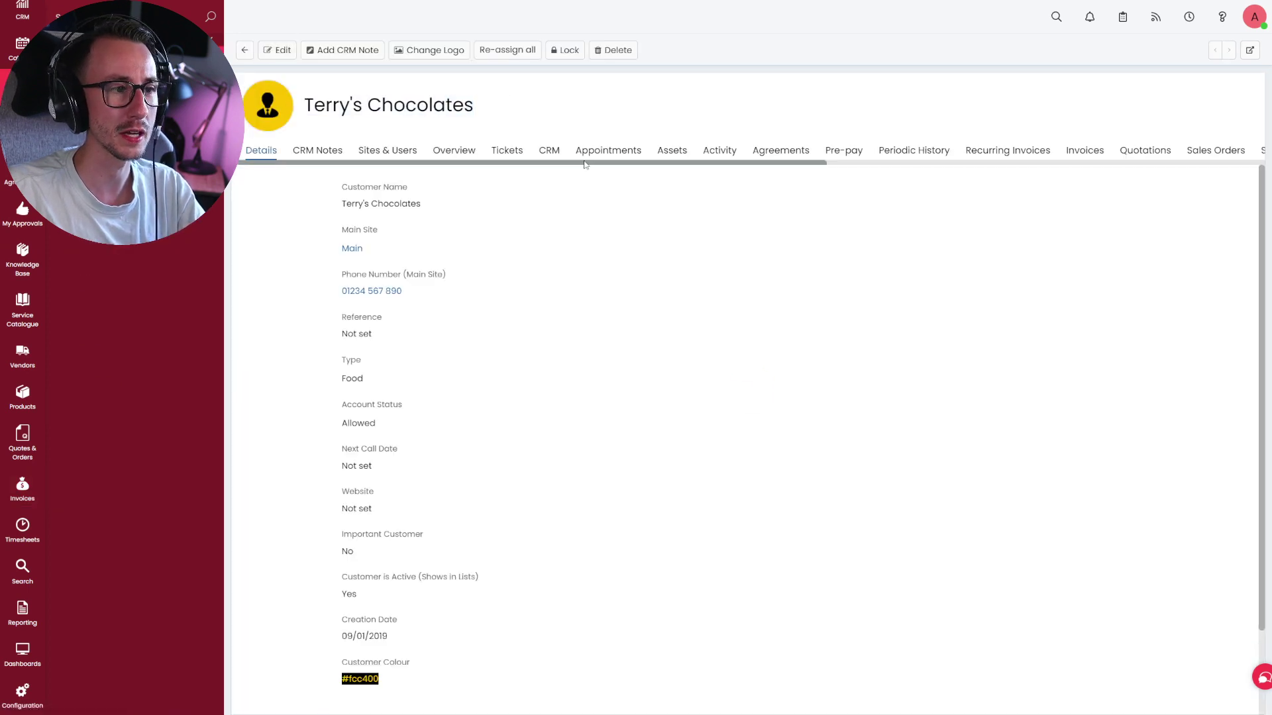
{"action": "left_click_drag", "start_coordinate": [583, 162], "coordinate": [1104, 169]}
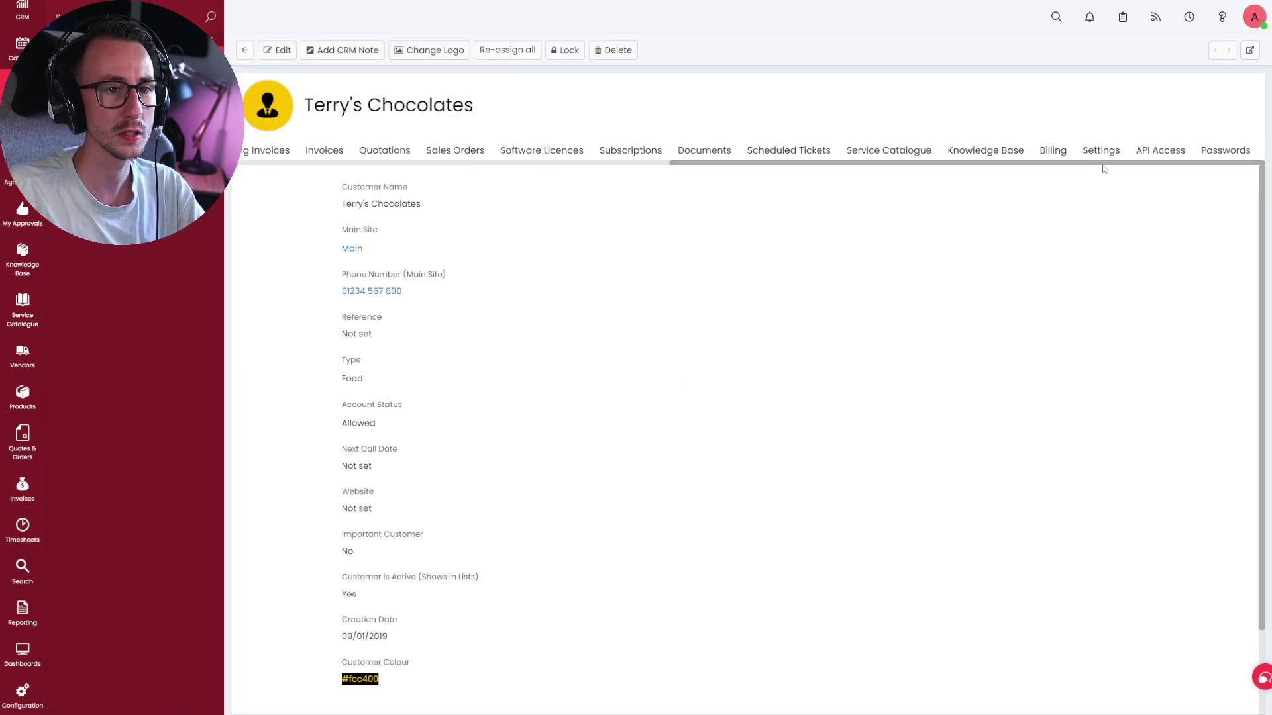
{"action": "left_click", "coordinate": [1051, 152]}
{"action": "scroll", "coordinate": [456, 581], "scroll_direction": "down", "scroll_amount": 15}
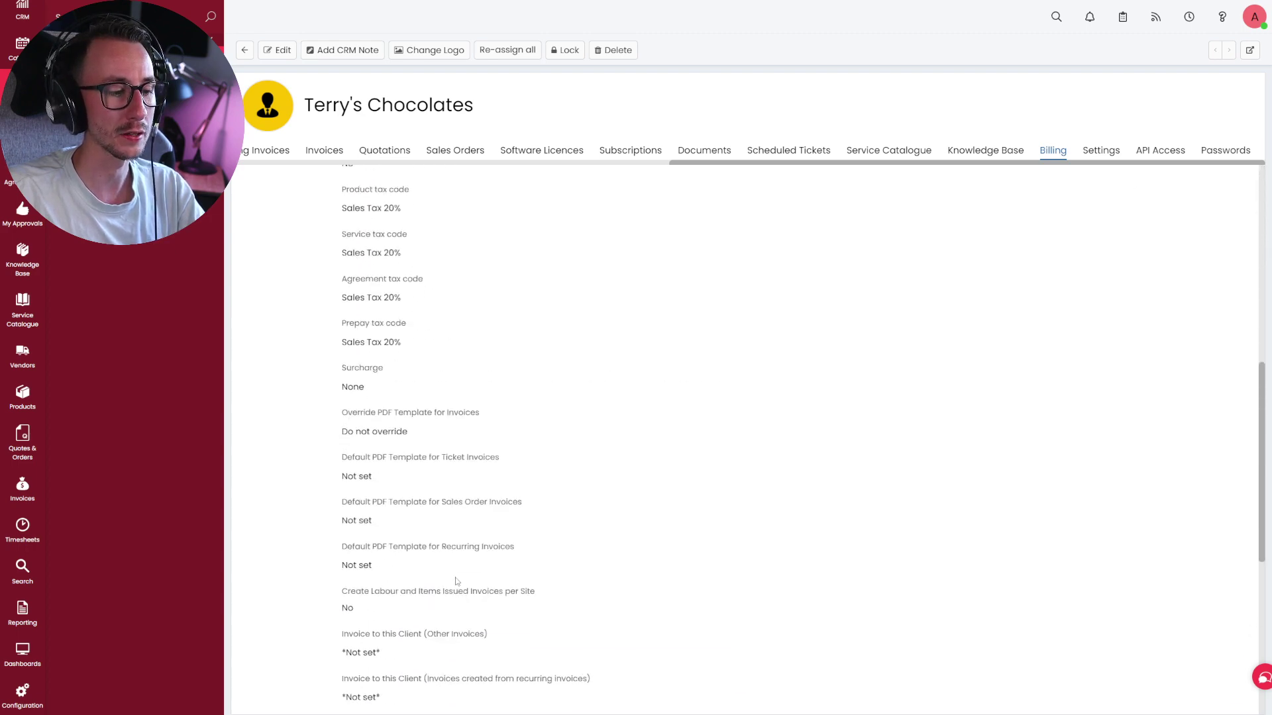
{"action": "left_click", "coordinate": [456, 546]}
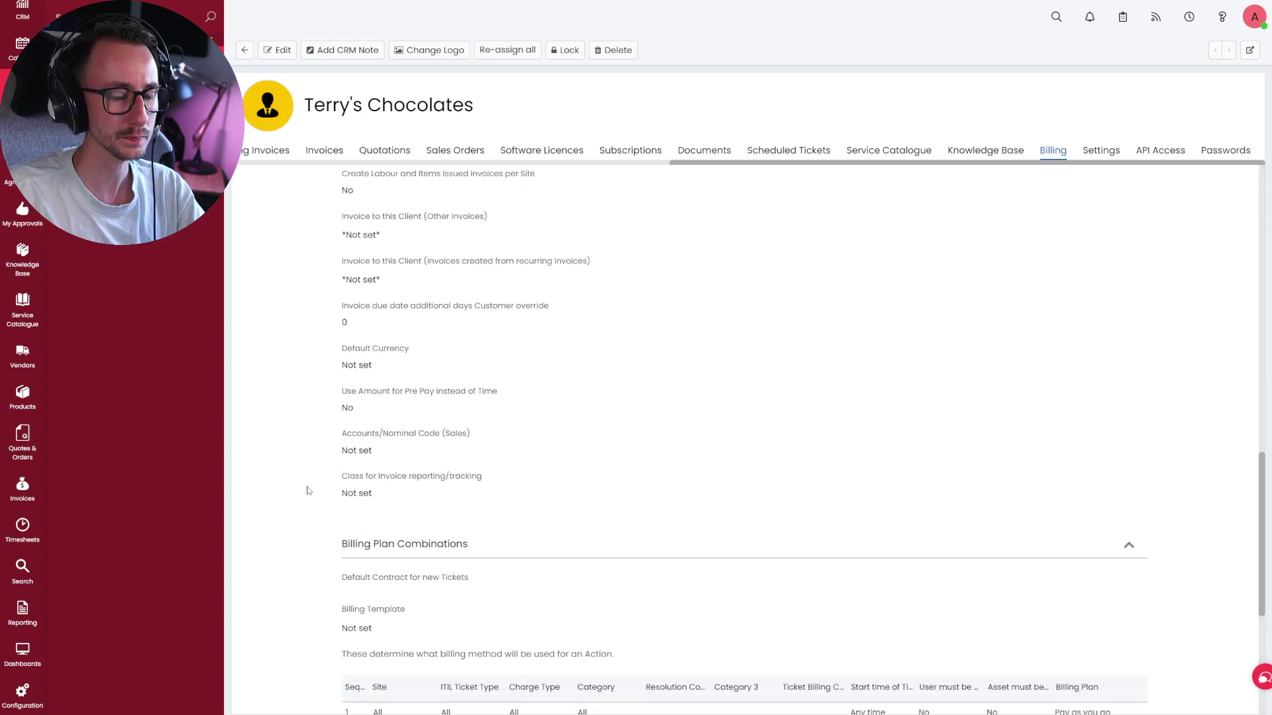
{"action": "scroll", "coordinate": [307, 490], "scroll_direction": "down", "scroll_amount": 5}
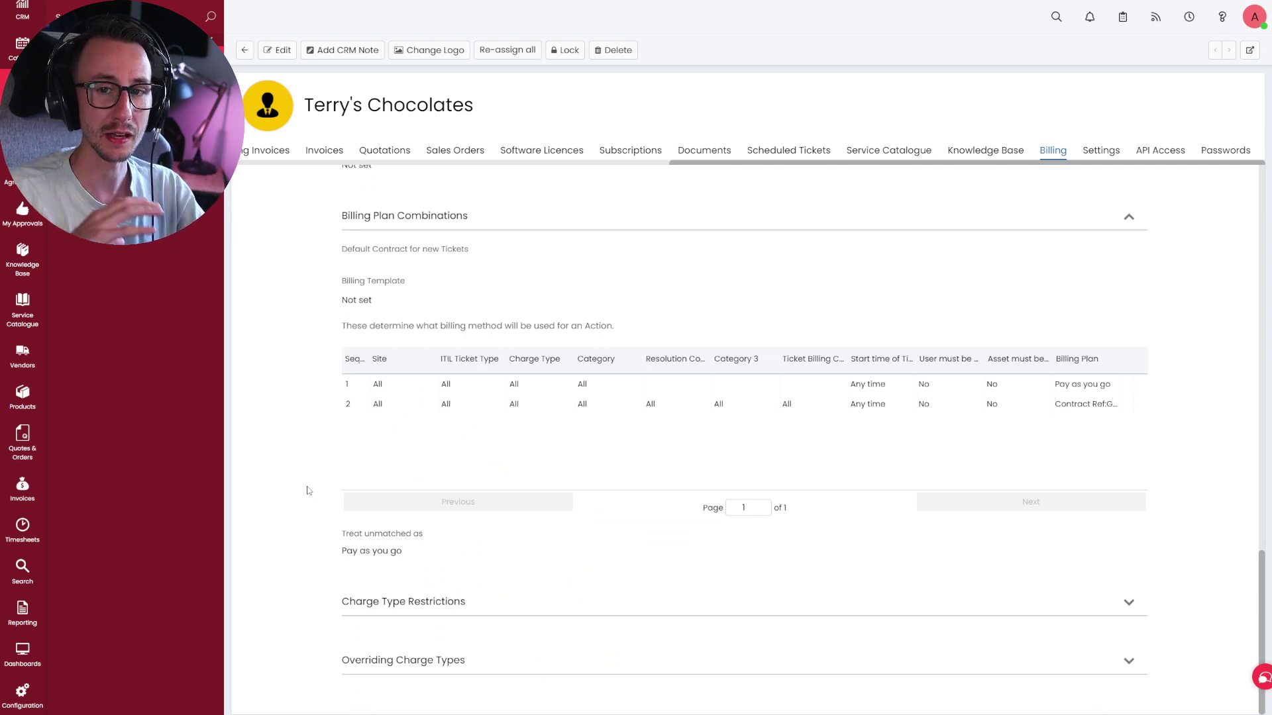
{"action": "scroll", "coordinate": [307, 490], "scroll_direction": "up", "scroll_amount": 2}
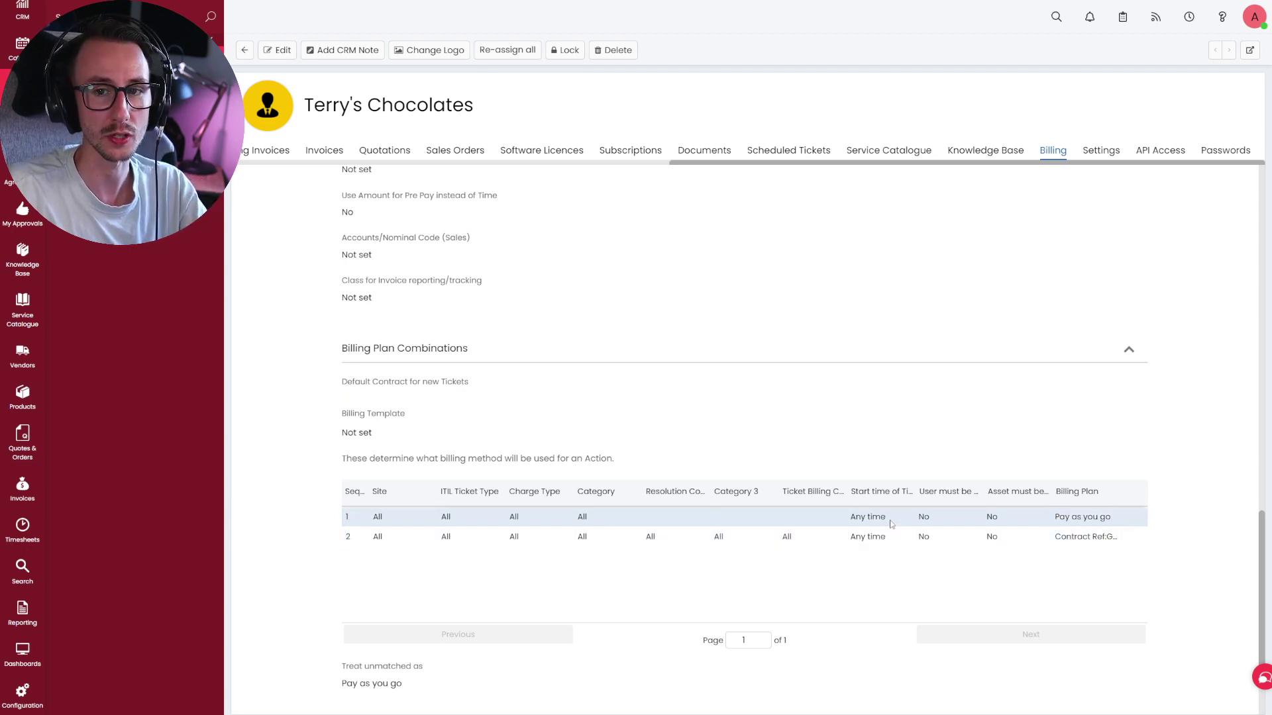
{"action": "scroll", "coordinate": [733, 591], "scroll_direction": "up", "scroll_amount": 2}
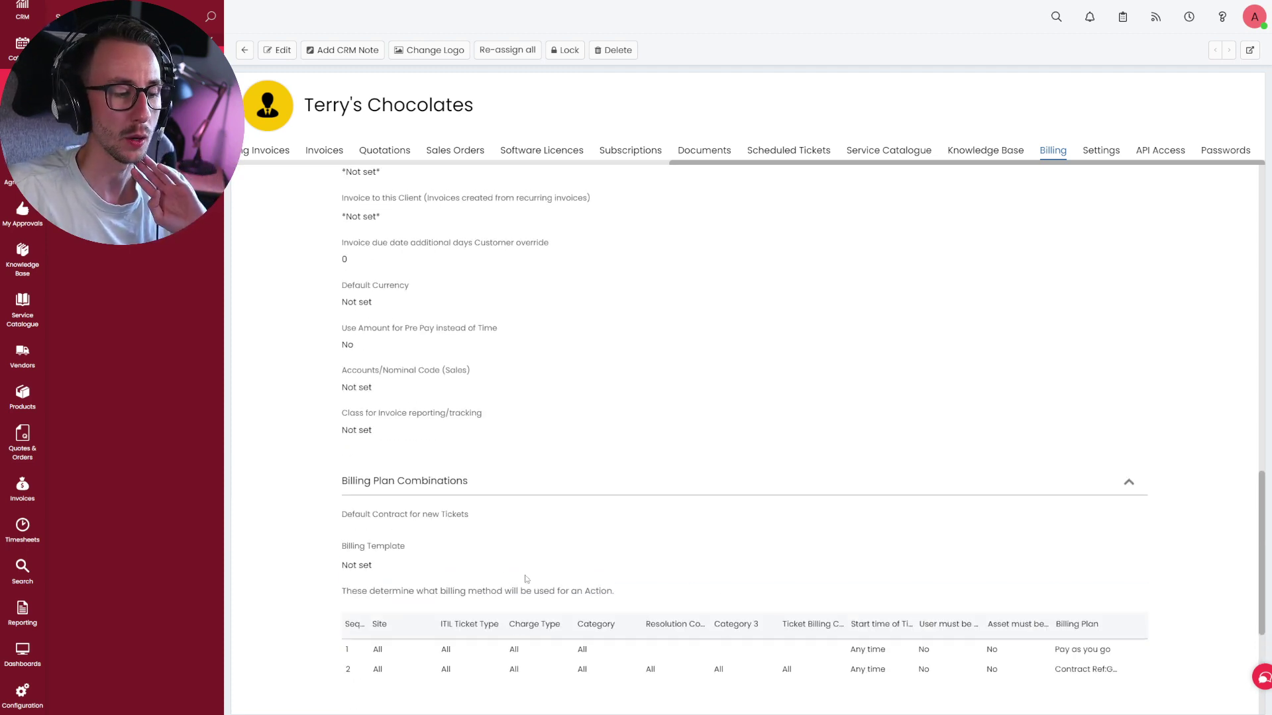
{"action": "scroll", "coordinate": [741, 609], "scroll_direction": "down", "scroll_amount": 2}
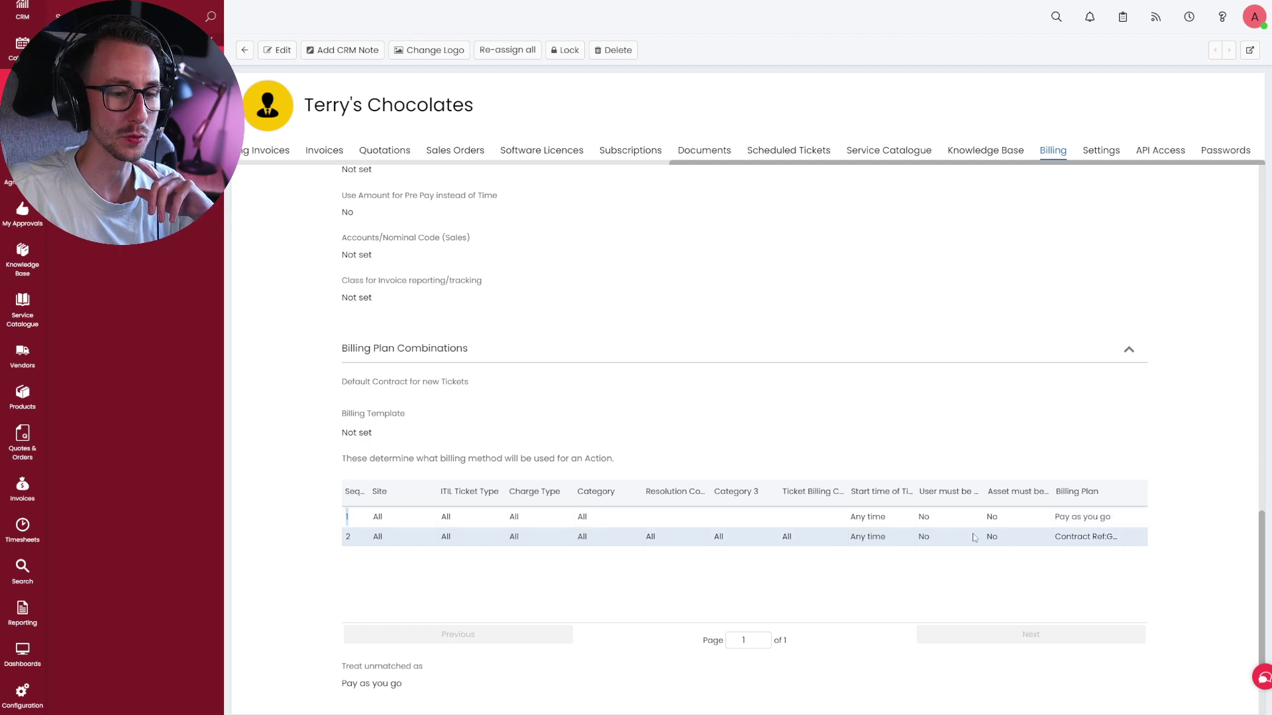
{"action": "left_click_drag", "start_coordinate": [1054, 516], "coordinate": [1105, 517]}
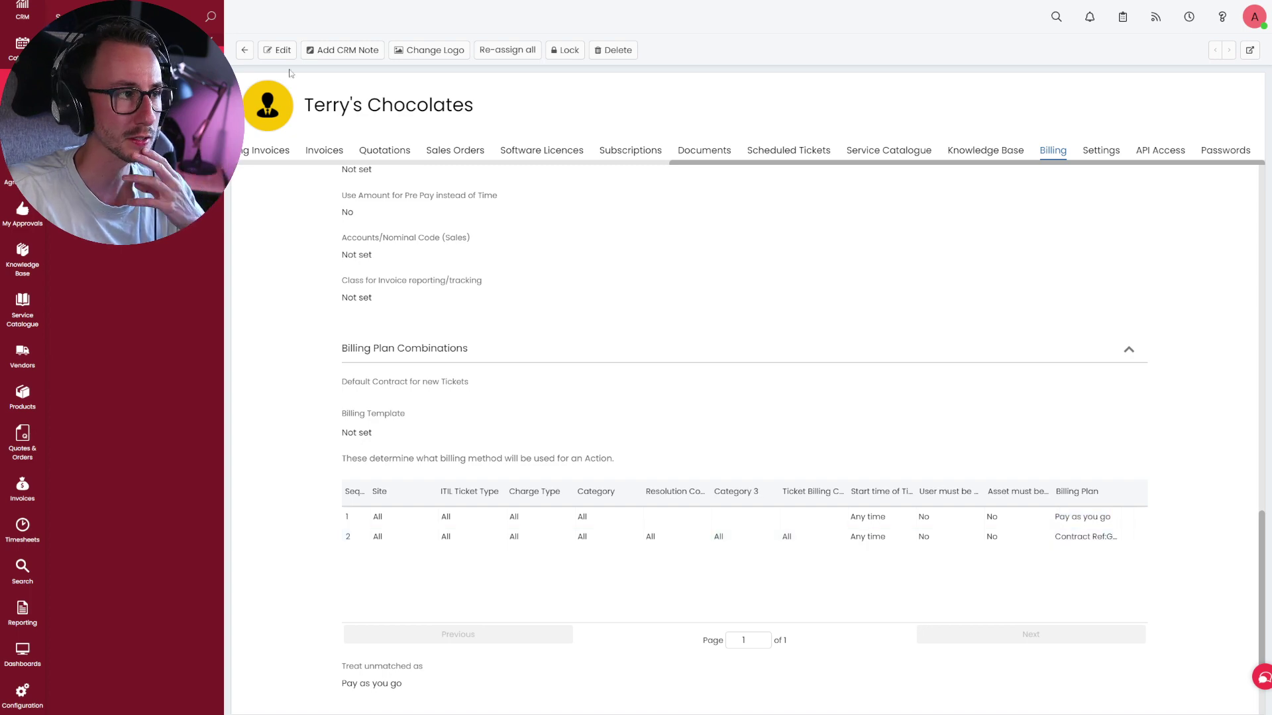
Delete the Pay as you go combination, save the customer, then open ticket 2227.
{"action": "left_click", "coordinate": [278, 51]}
{"action": "scroll", "coordinate": [1222, 561], "scroll_direction": "down", "scroll_amount": 5}
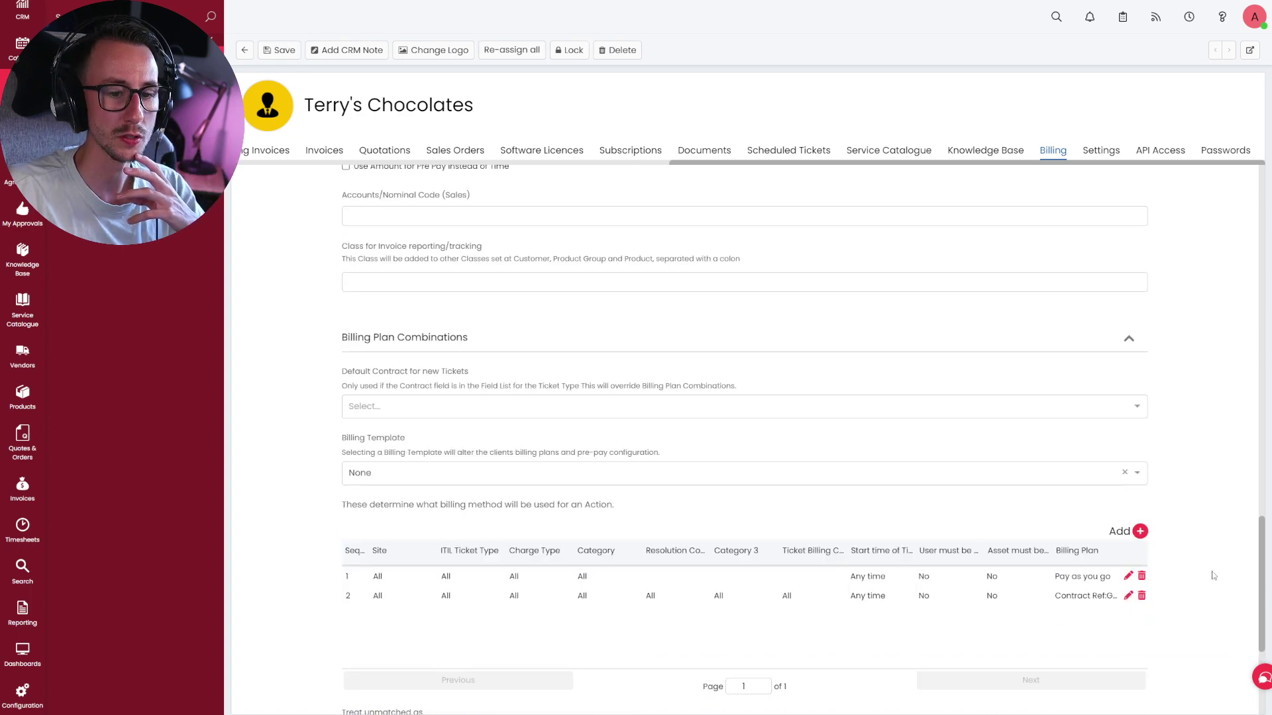
{"action": "left_click", "coordinate": [1140, 574]}
{"action": "left_click", "coordinate": [280, 50]}
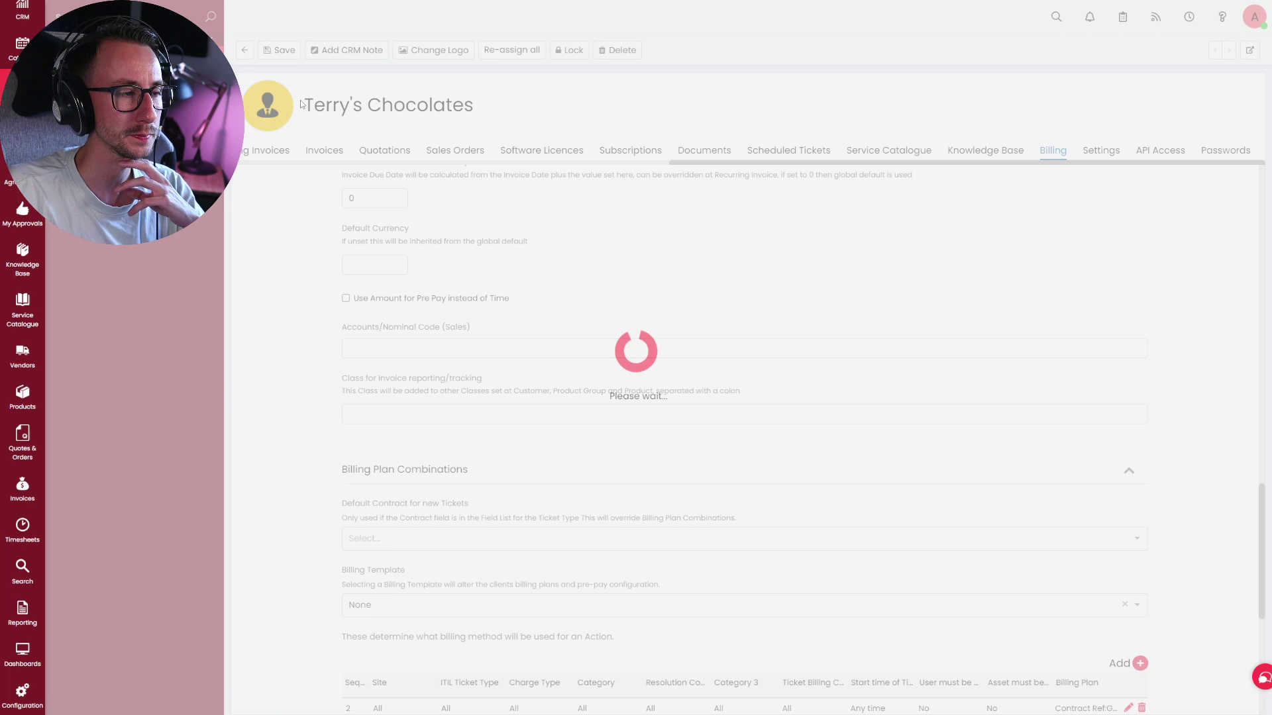
{"action": "left_click", "coordinate": [245, 49]}
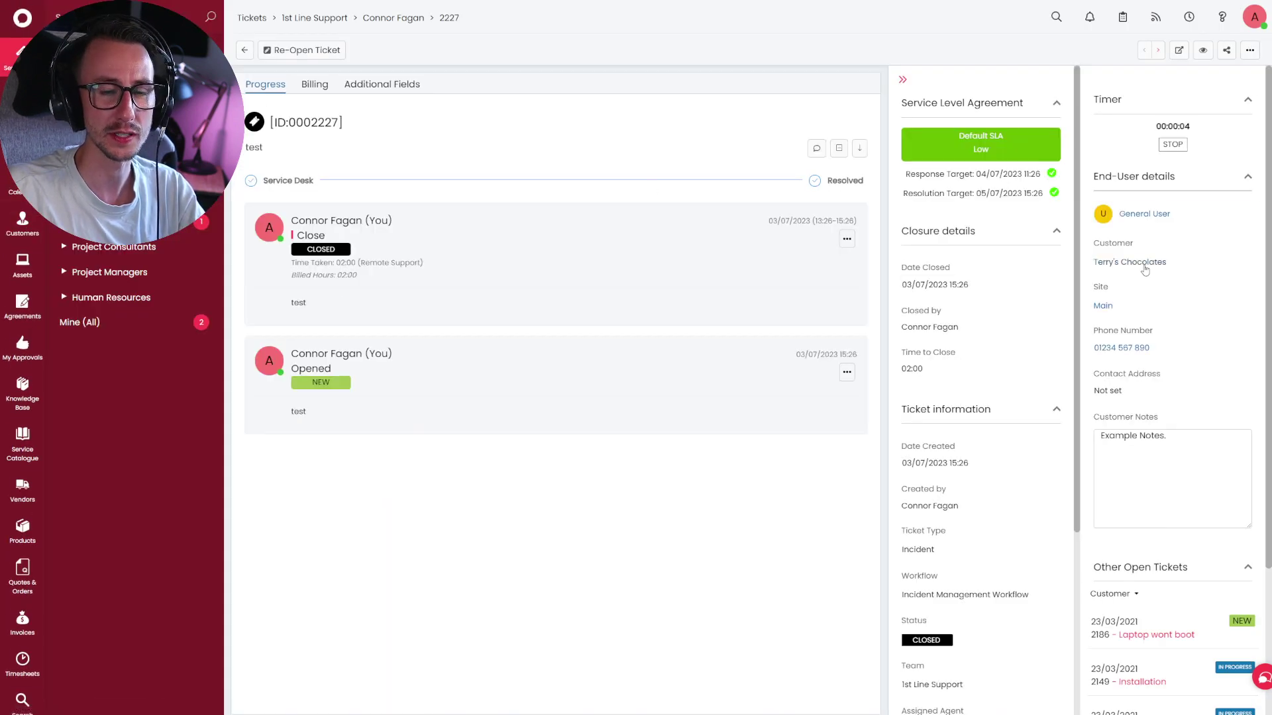
Recalculate ticket 0002227's billing so it records 02:00 contract hours.
{"action": "left_click", "coordinate": [1250, 49]}
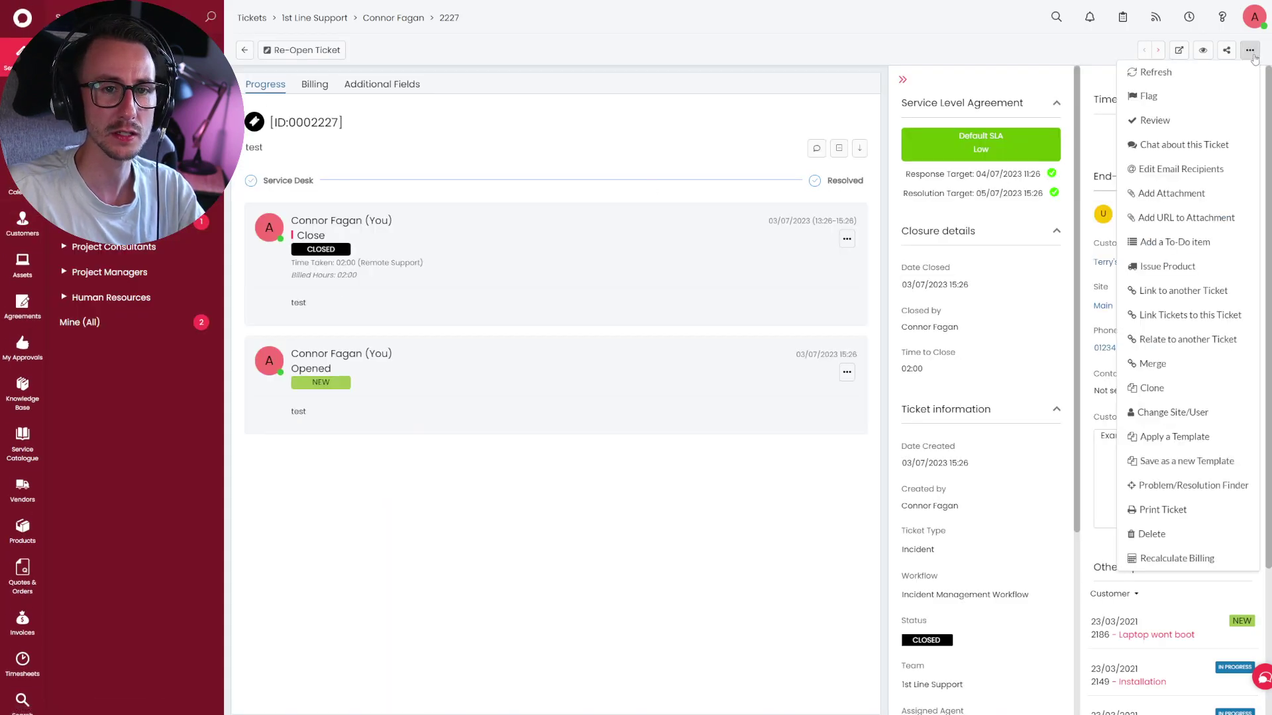
{"action": "left_click", "coordinate": [1224, 563]}
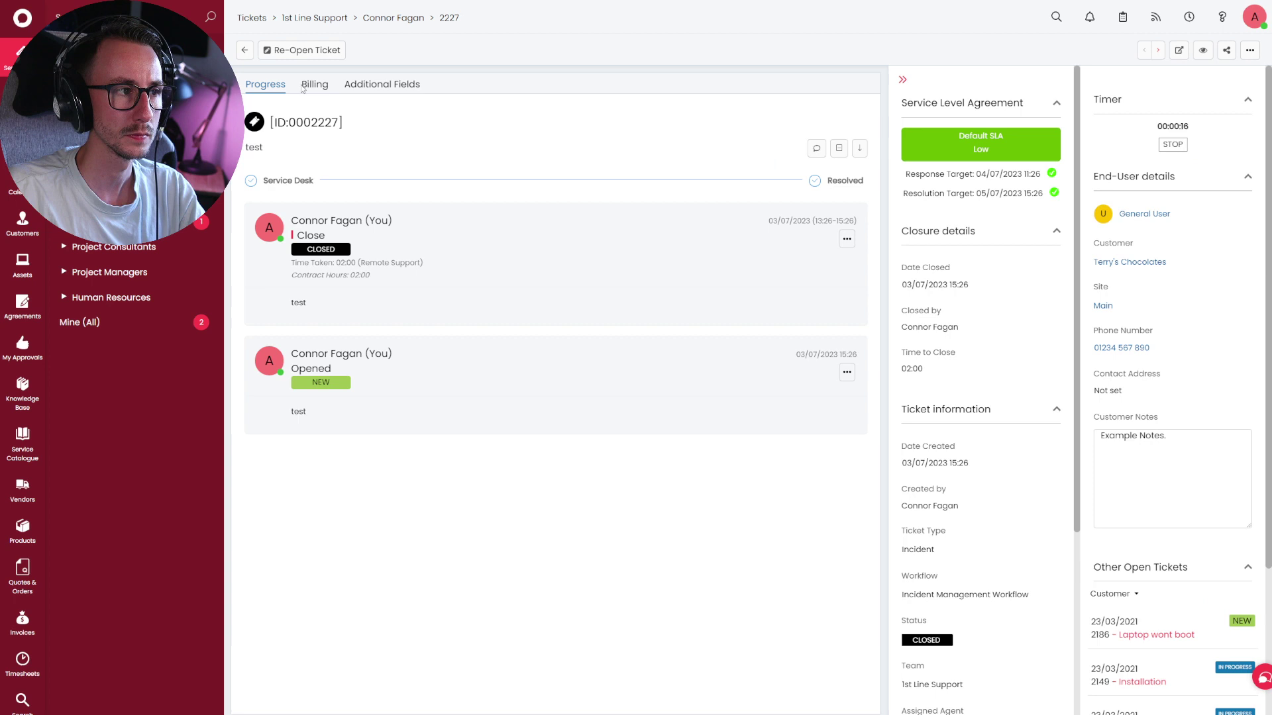
{"action": "mouse_move", "coordinate": [396, 280]}
{"action": "left_mouse_down"}
{"action": "mouse_move", "coordinate": [292, 284]}
{"action": "mouse_move", "coordinate": [391, 298]}
{"action": "left_mouse_up"}
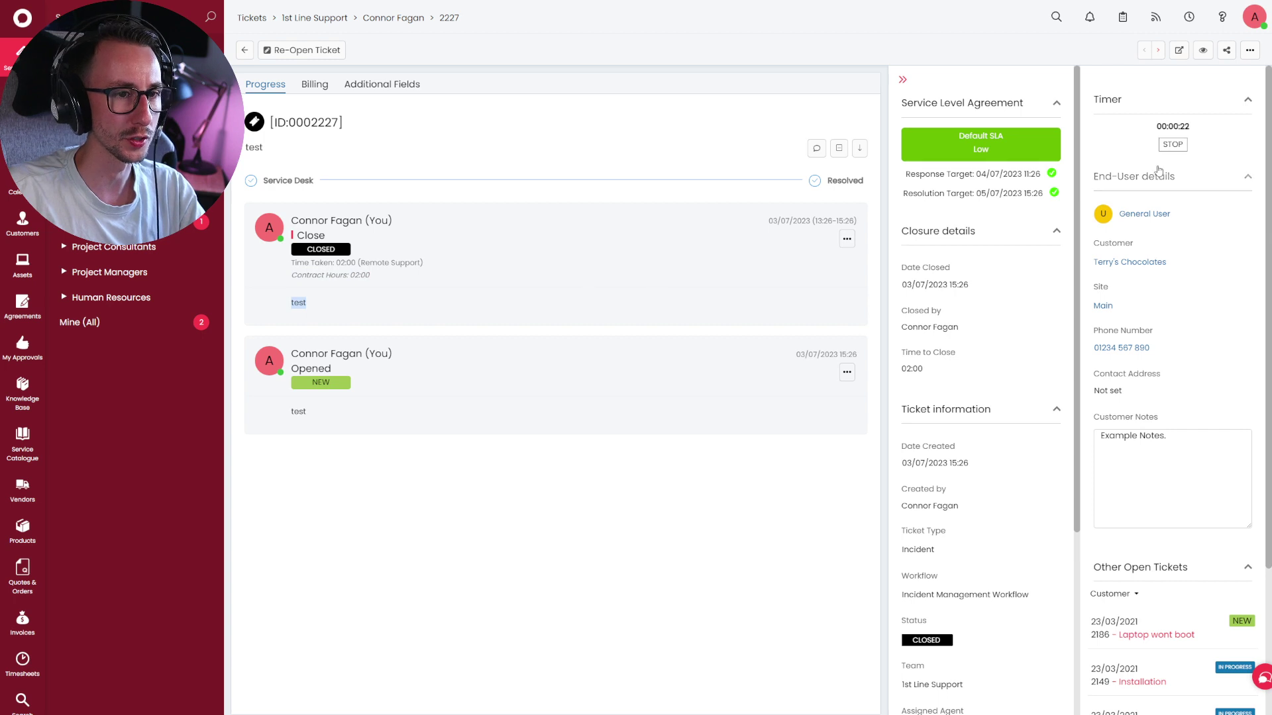
{"action": "left_click", "coordinate": [1250, 49]}
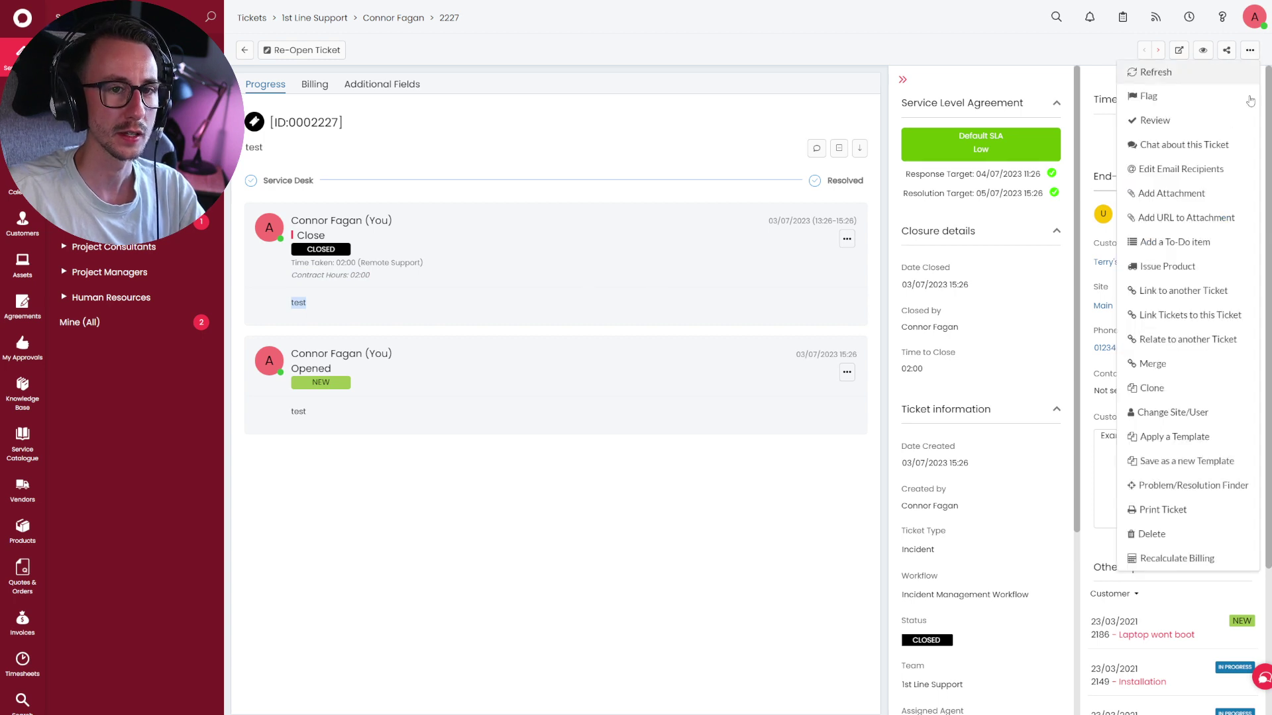
{"action": "left_click", "coordinate": [1206, 559]}
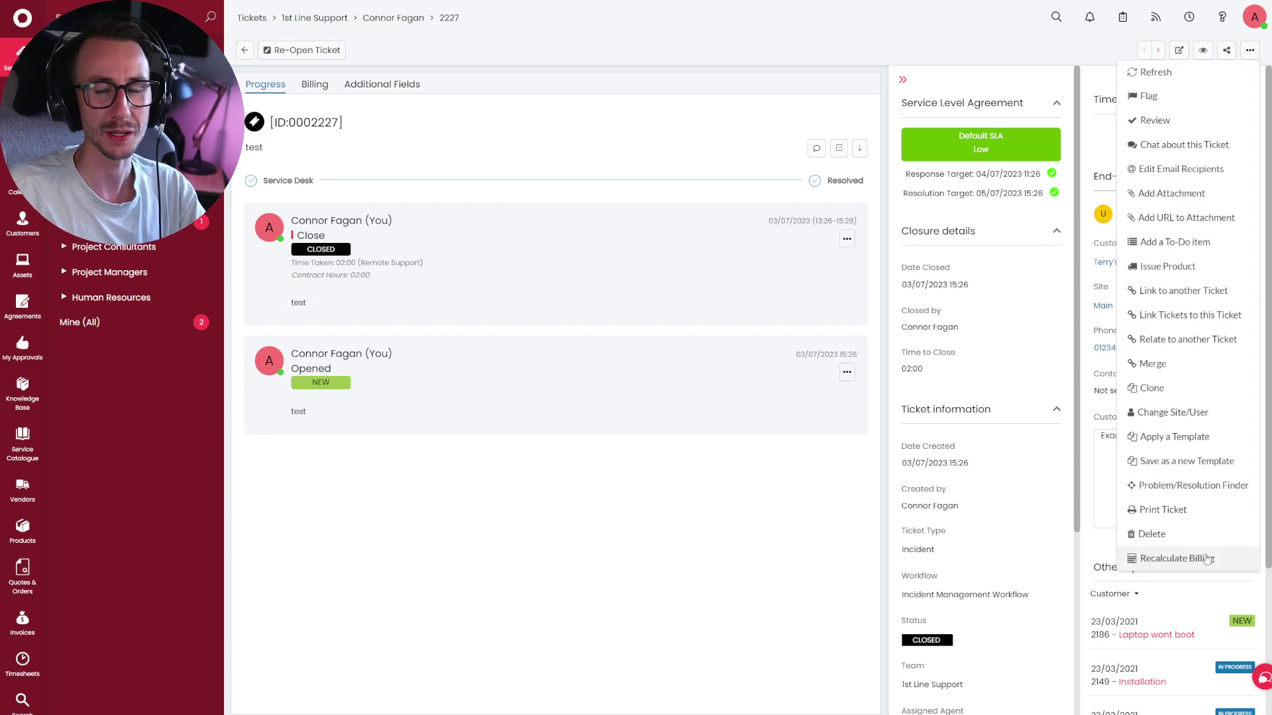
Check the Awaiting Review lists: All, Contract/Prepay (Included), Contract/Prepay, and the empty Overage list.
{"action": "left_click", "coordinate": [22, 623]}
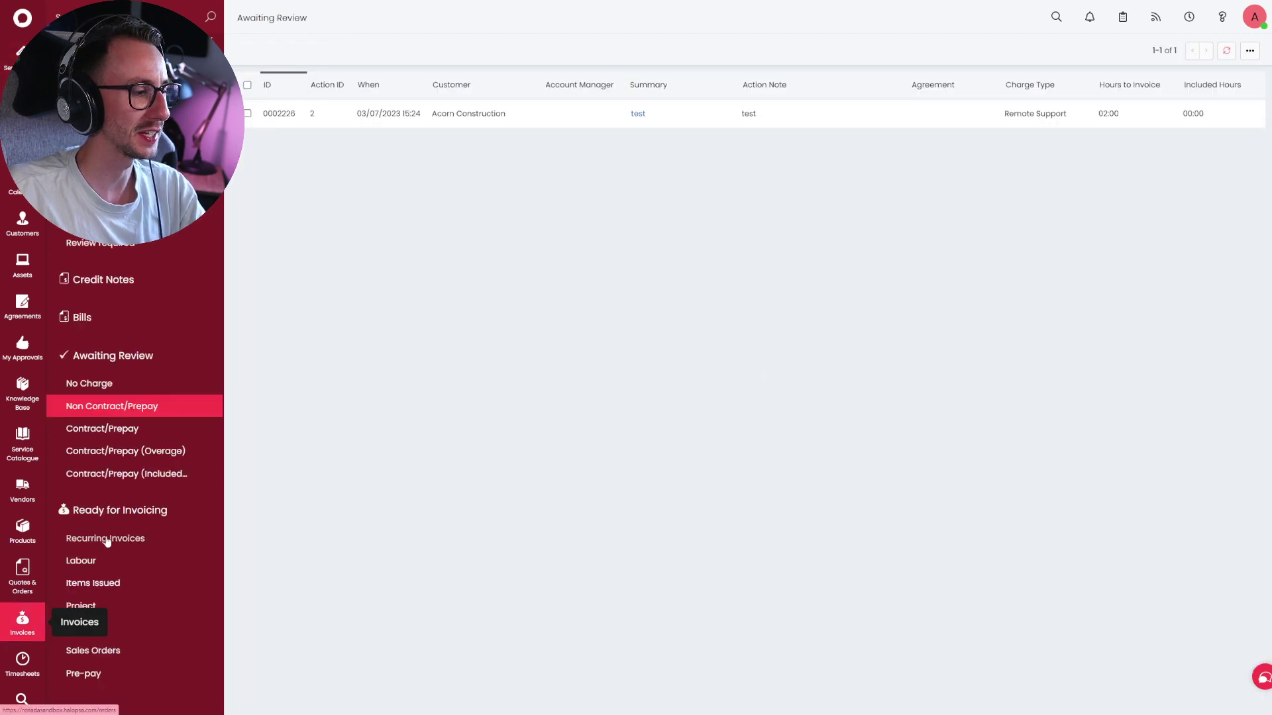
{"action": "left_click", "coordinate": [132, 365]}
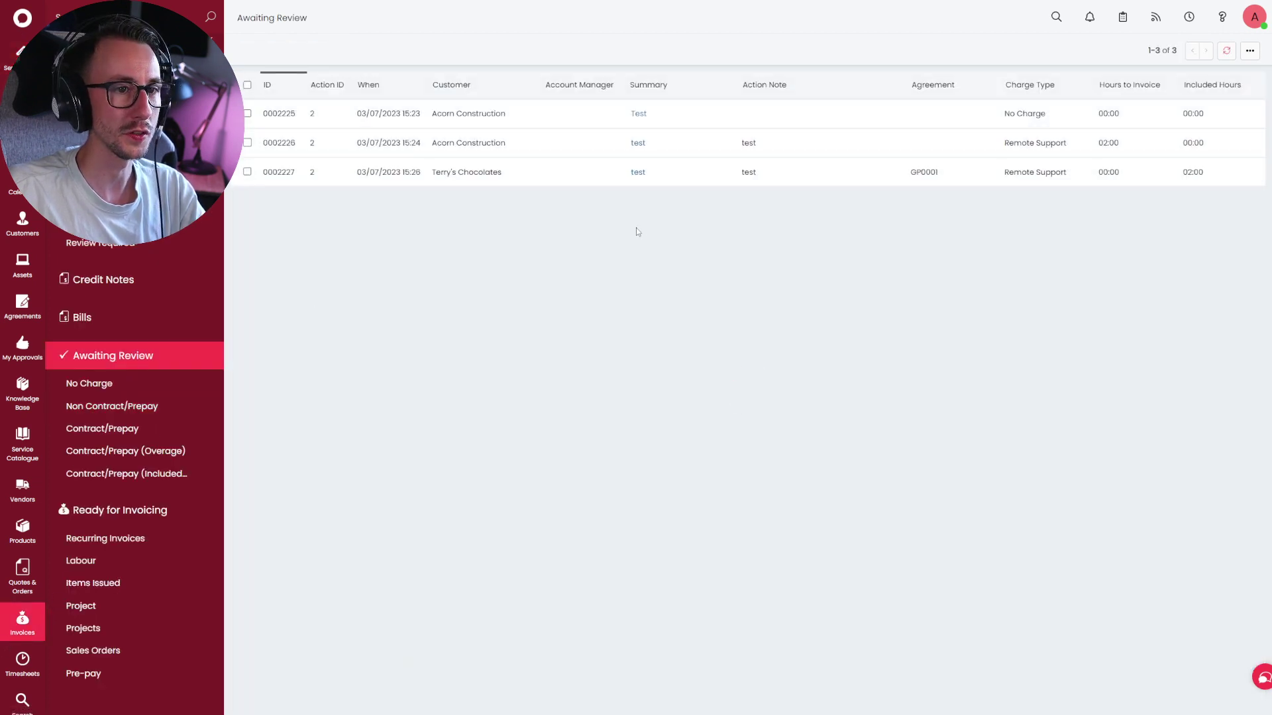
{"action": "mouse_move", "coordinate": [667, 118]}
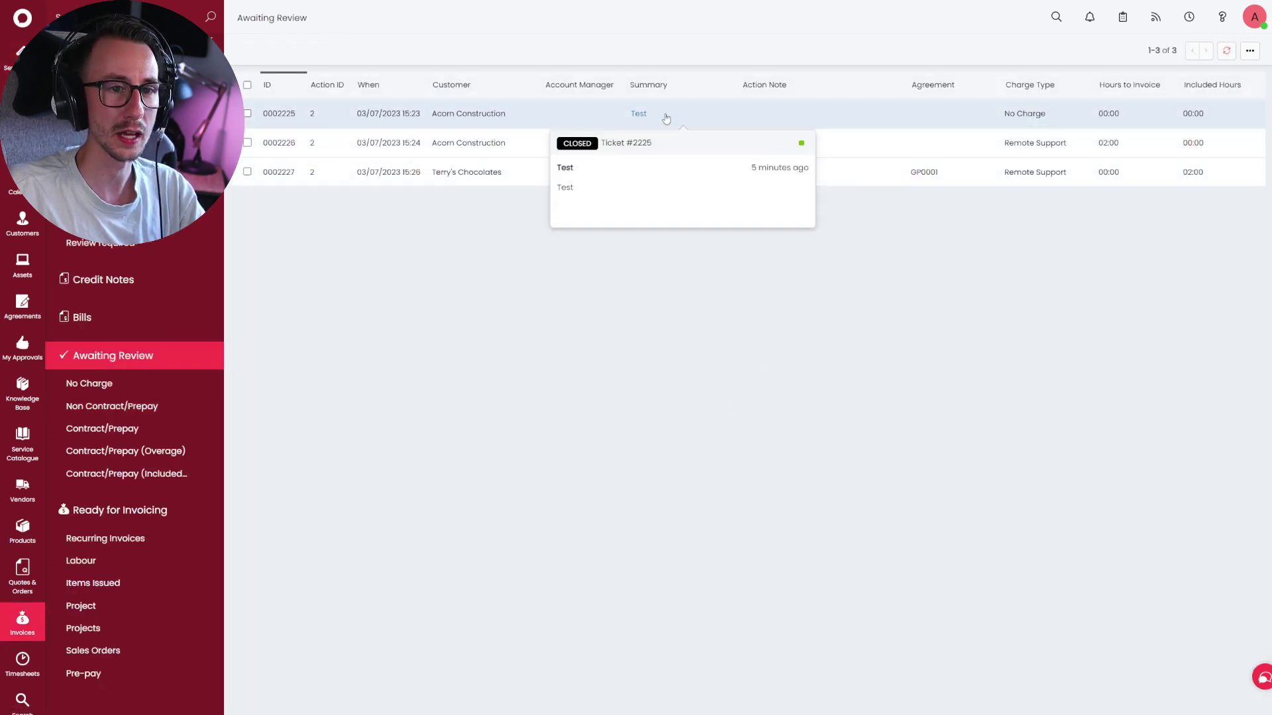
{"action": "left_click", "coordinate": [147, 474]}
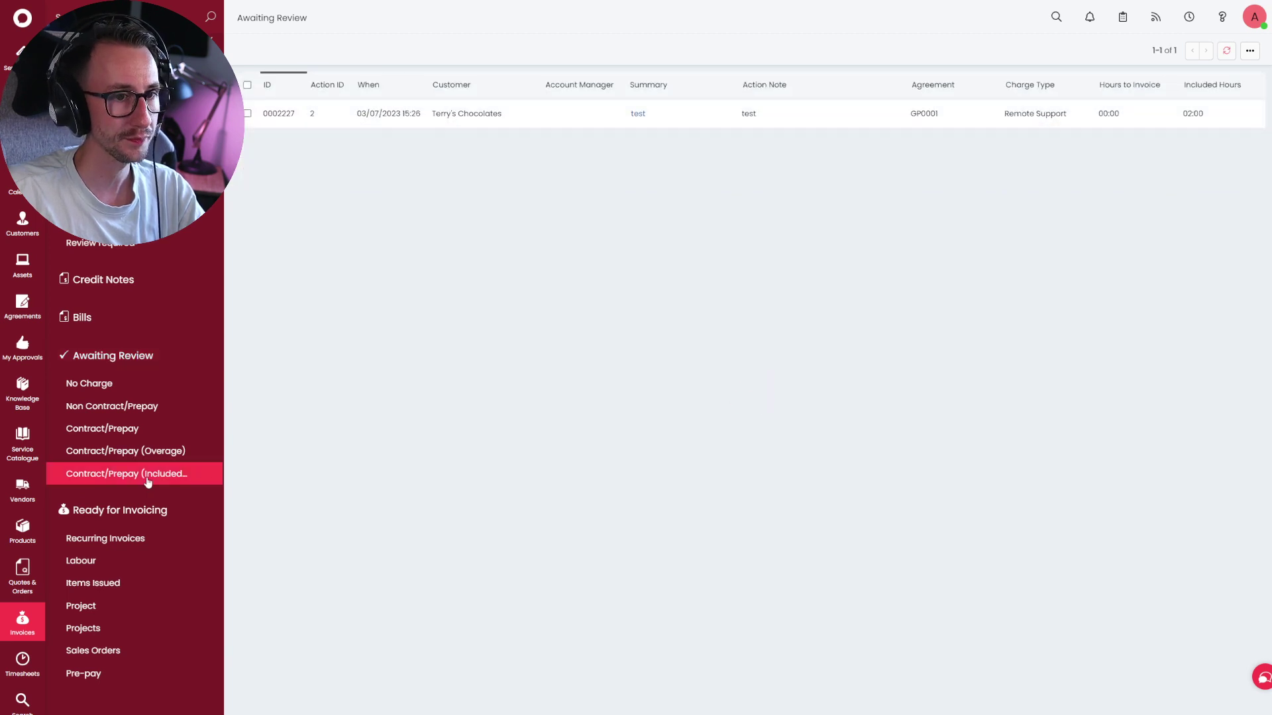
{"action": "left_click", "coordinate": [165, 429]}
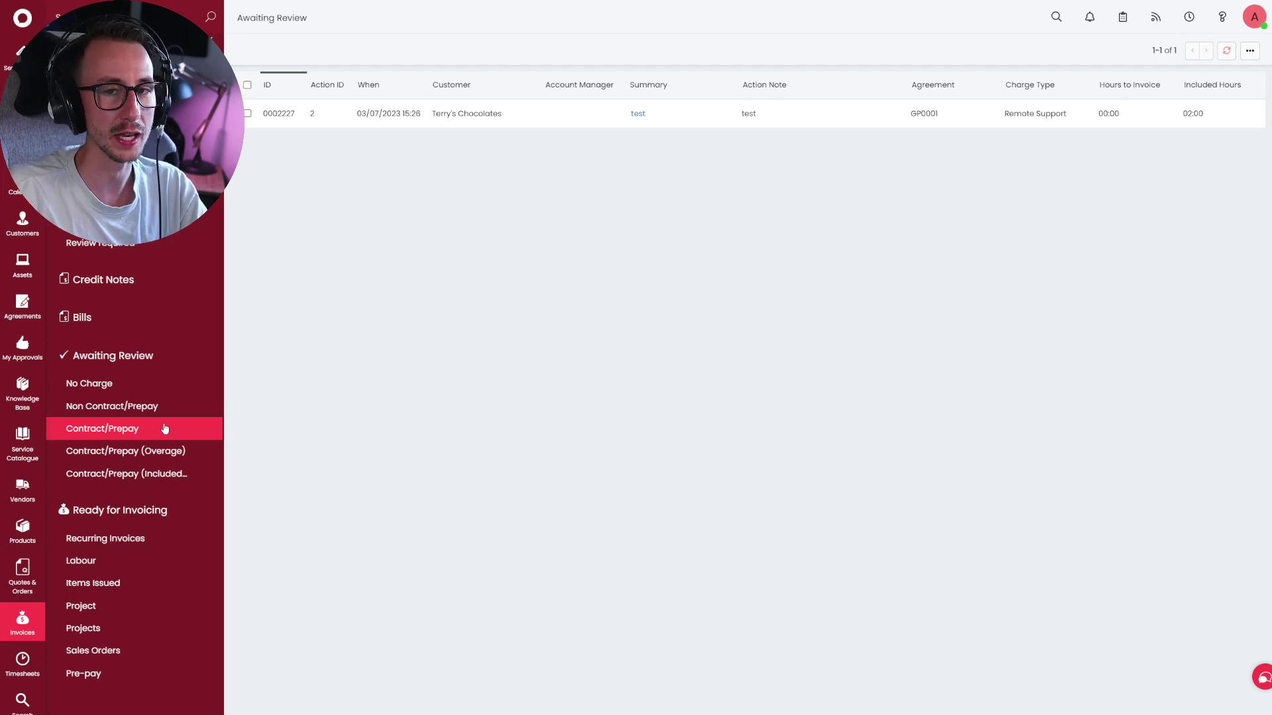
{"action": "left_click", "coordinate": [172, 448]}
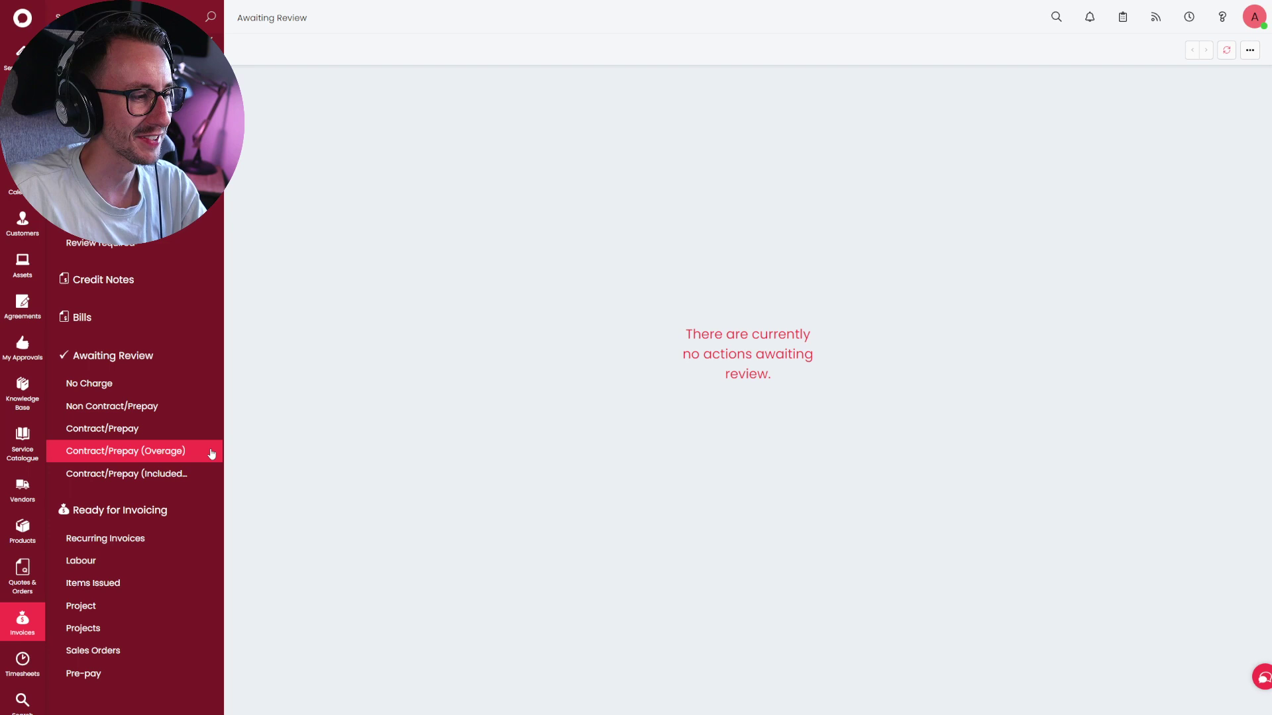
Start a new agreement for Mario and Luigi's Pizza Place with generated reference MAR0001.
{"action": "left_click", "coordinate": [23, 306]}
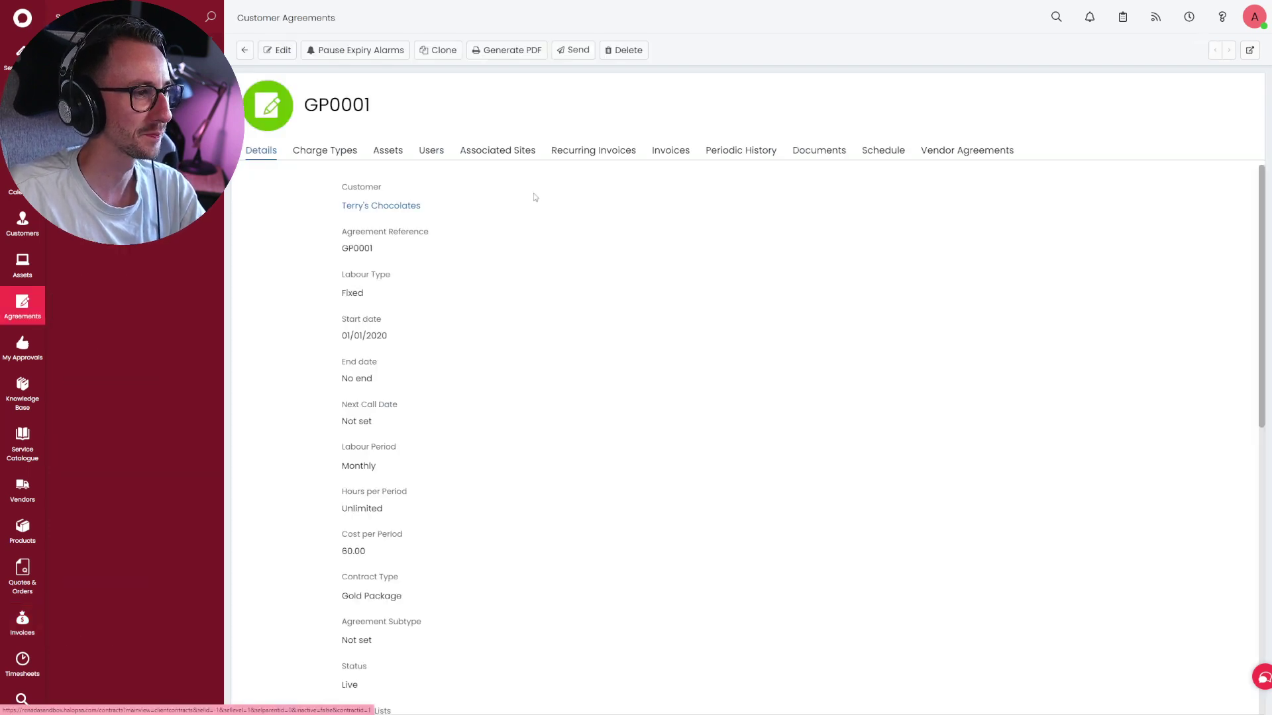
{"action": "left_click", "coordinate": [245, 51]}
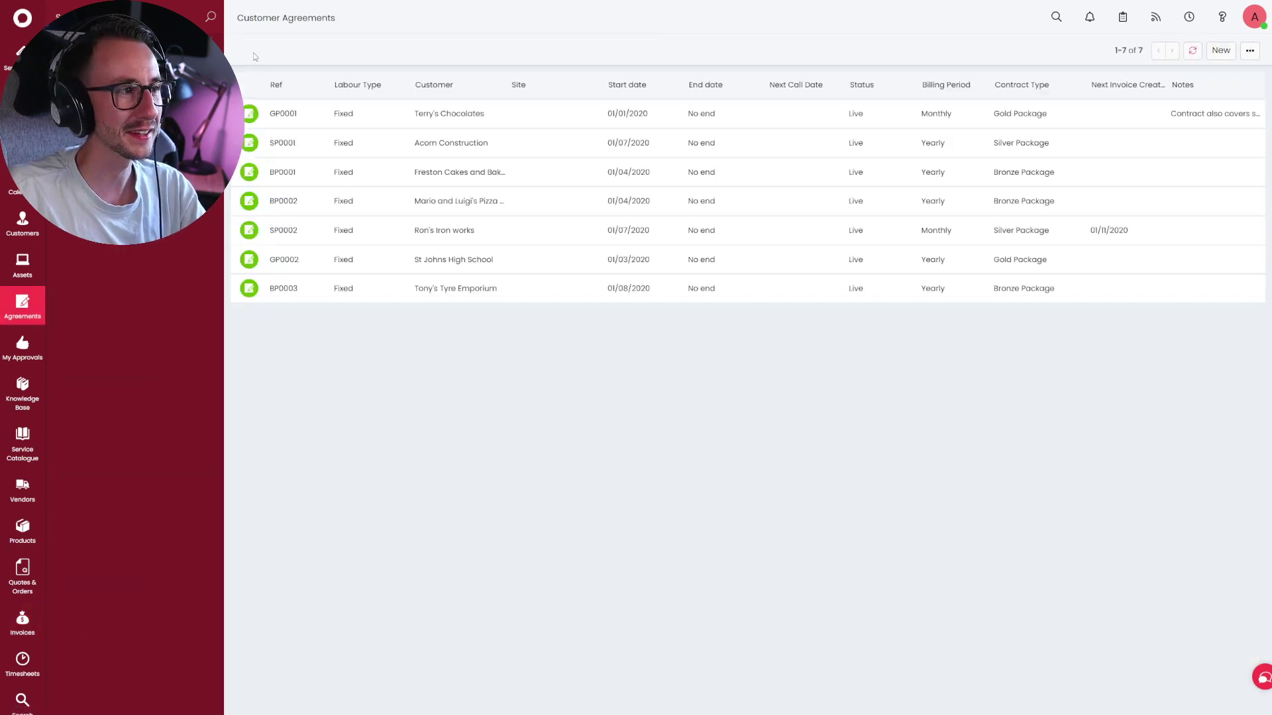
{"action": "left_click", "coordinate": [1221, 48]}
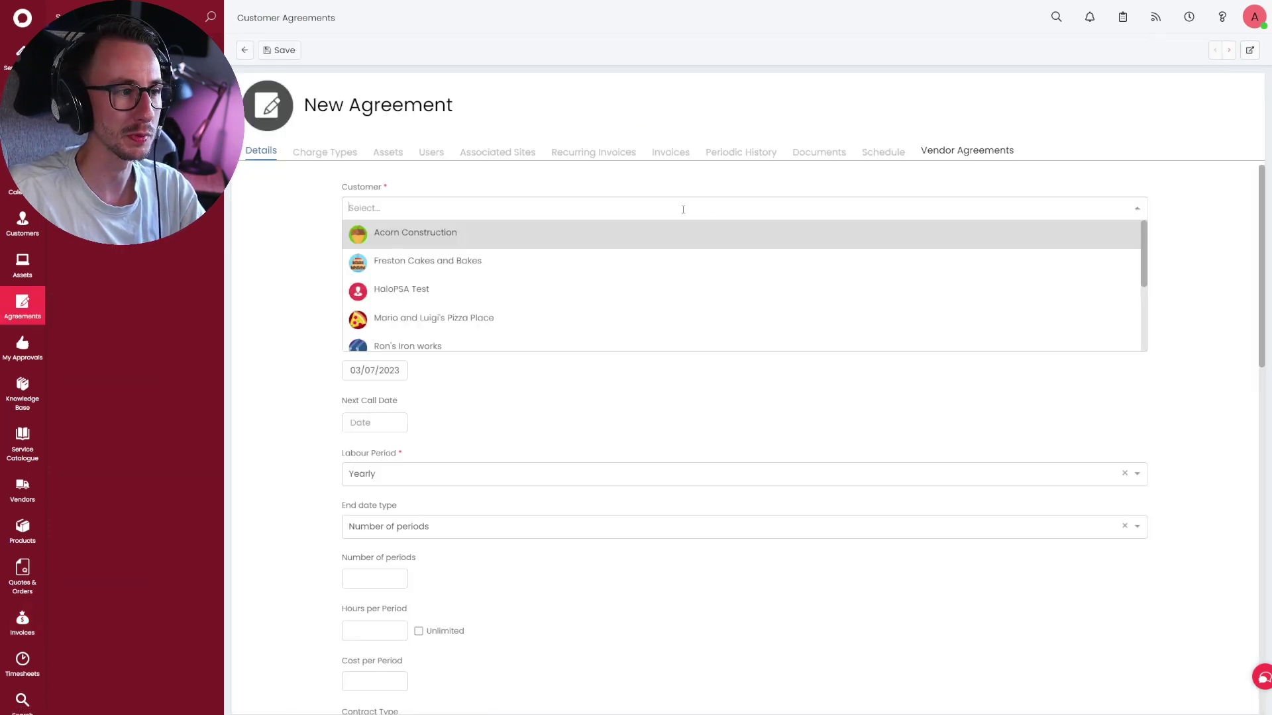
{"action": "left_click", "coordinate": [468, 320]}
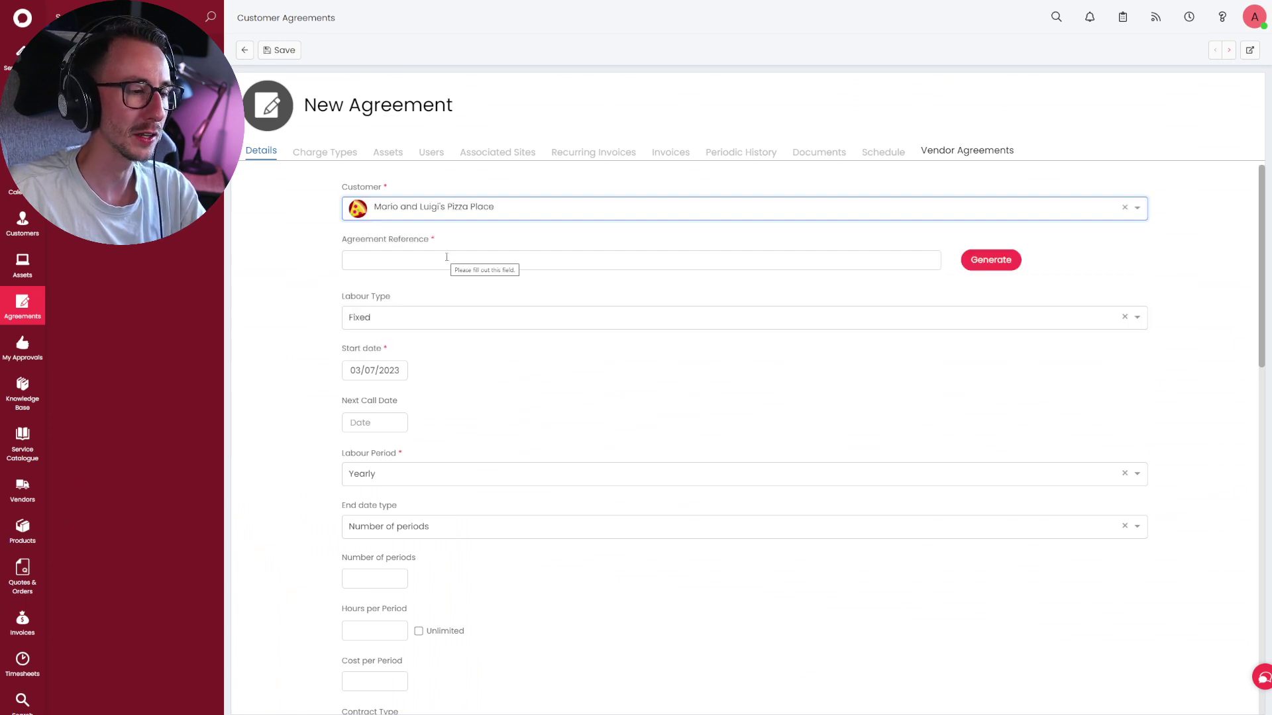
{"action": "left_click", "coordinate": [446, 258]}
{"action": "left_click", "coordinate": [991, 259]}
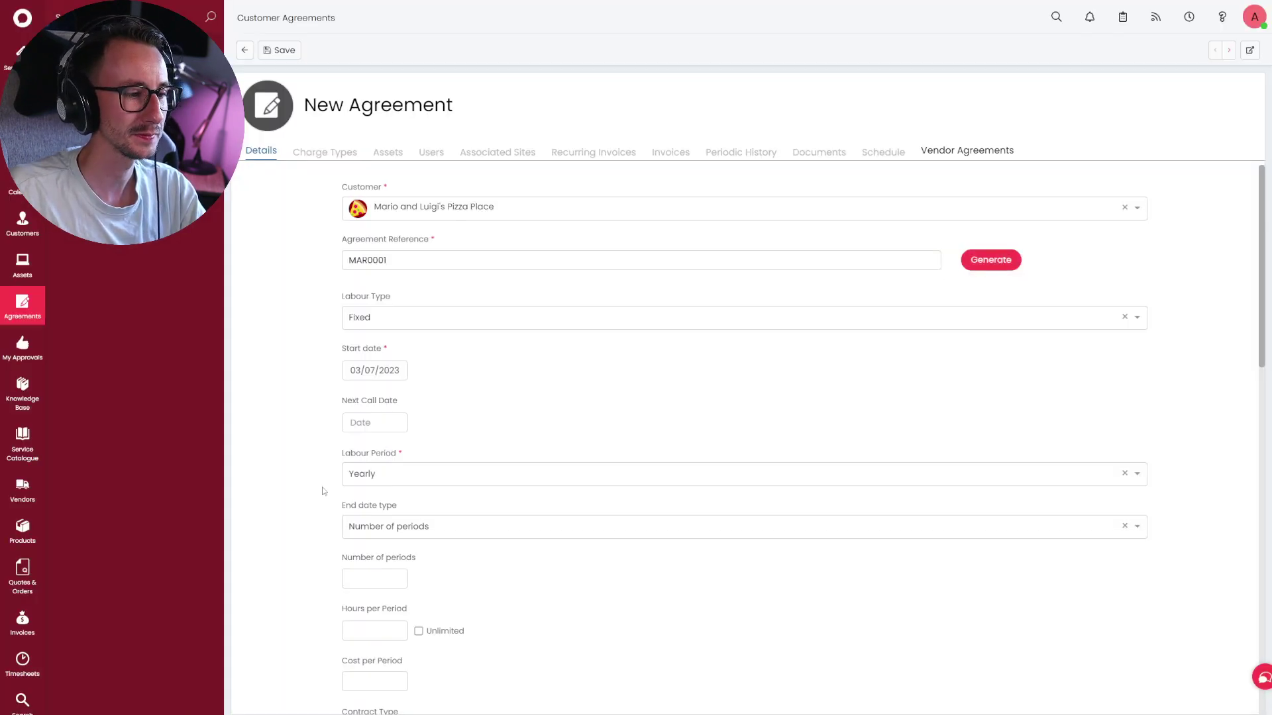
Set a Monthly labour period, 0 hours per period and no end date.
{"action": "scroll", "coordinate": [385, 396], "scroll_direction": "down", "scroll_amount": 2}
{"action": "left_click", "coordinate": [386, 343]}
{"action": "scroll", "coordinate": [384, 381], "scroll_direction": "down", "scroll_amount": 2}
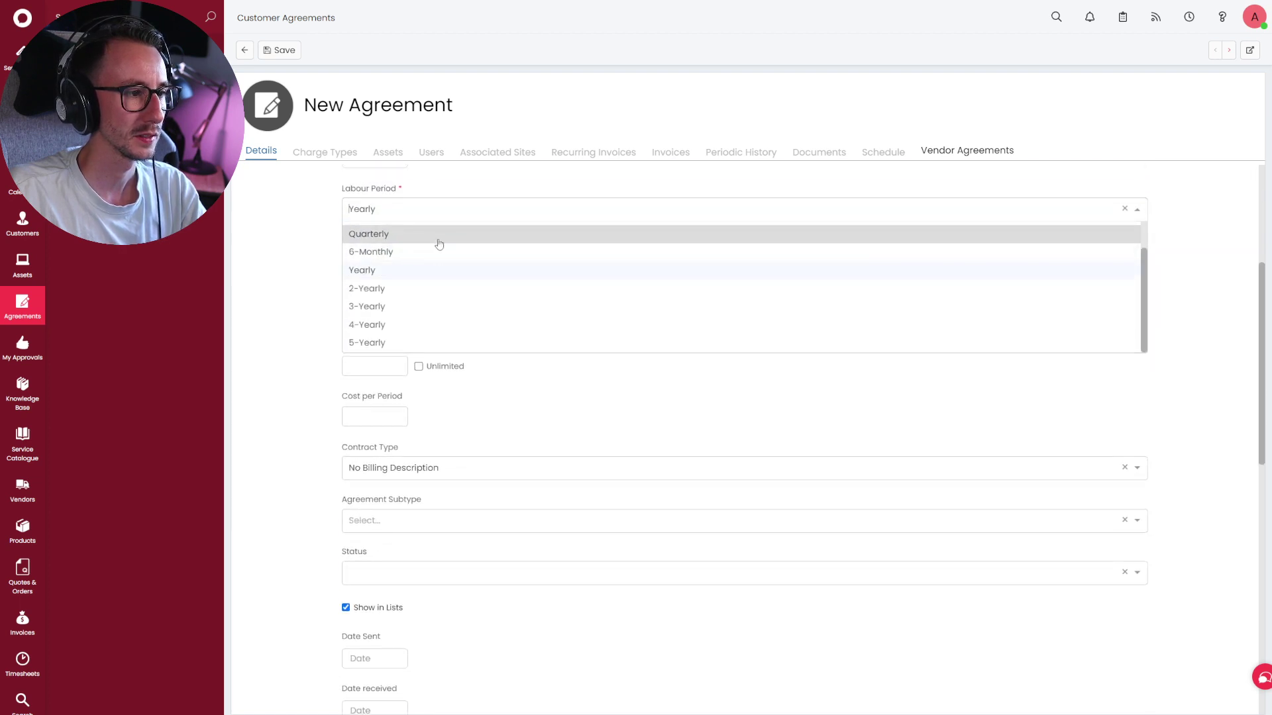
{"action": "left_click_drag", "start_coordinate": [1146, 282], "coordinate": [1148, 251]}
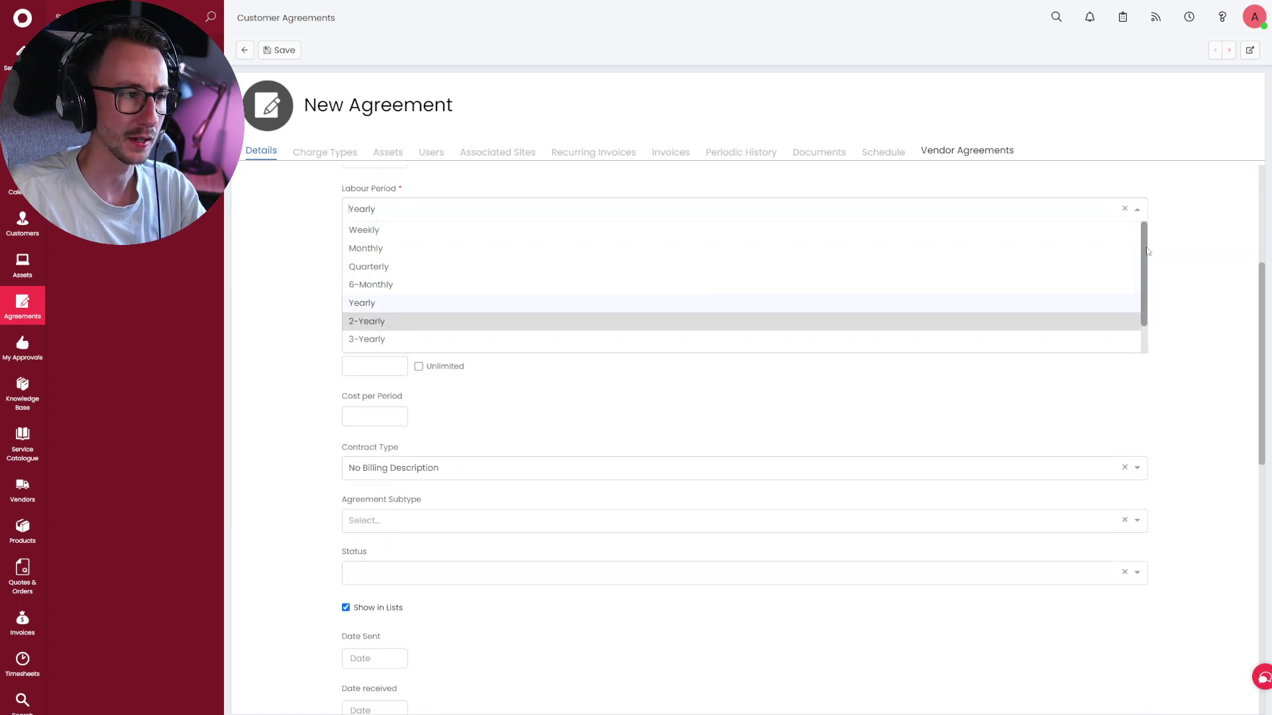
{"action": "left_click", "coordinate": [713, 252]}
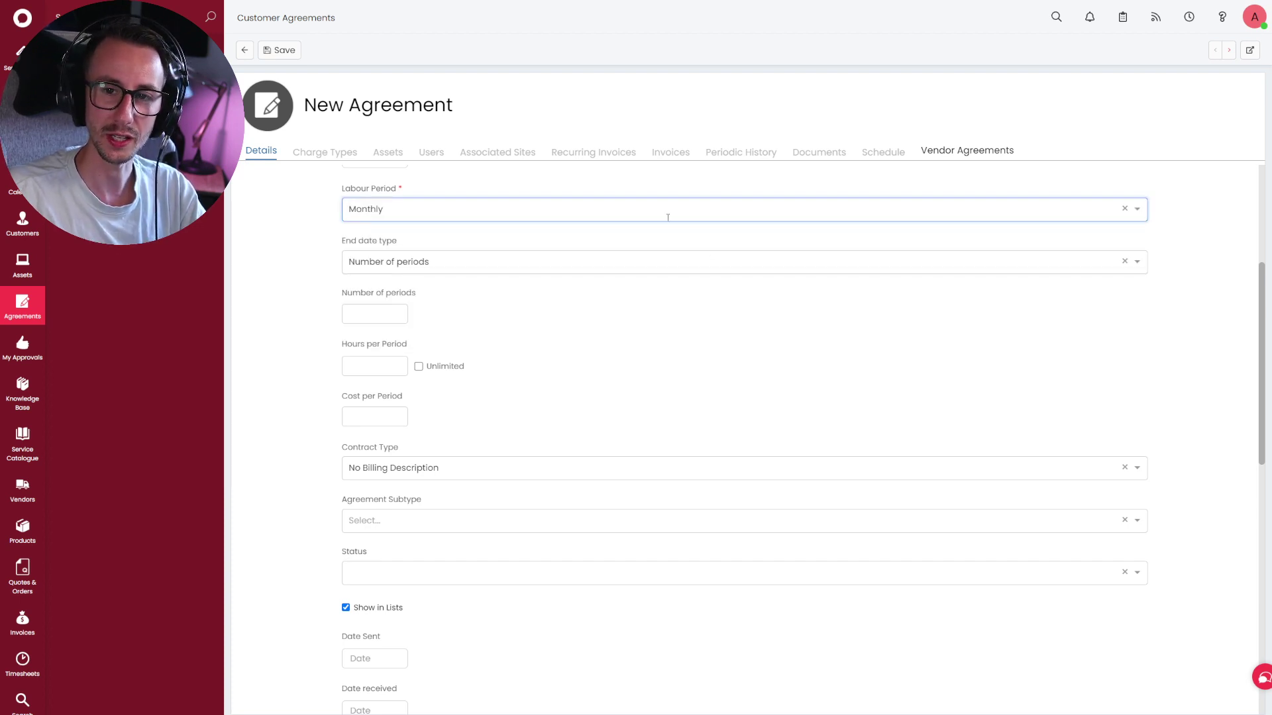
{"action": "left_click", "coordinate": [366, 364]}
{"action": "type", "text": "0"}
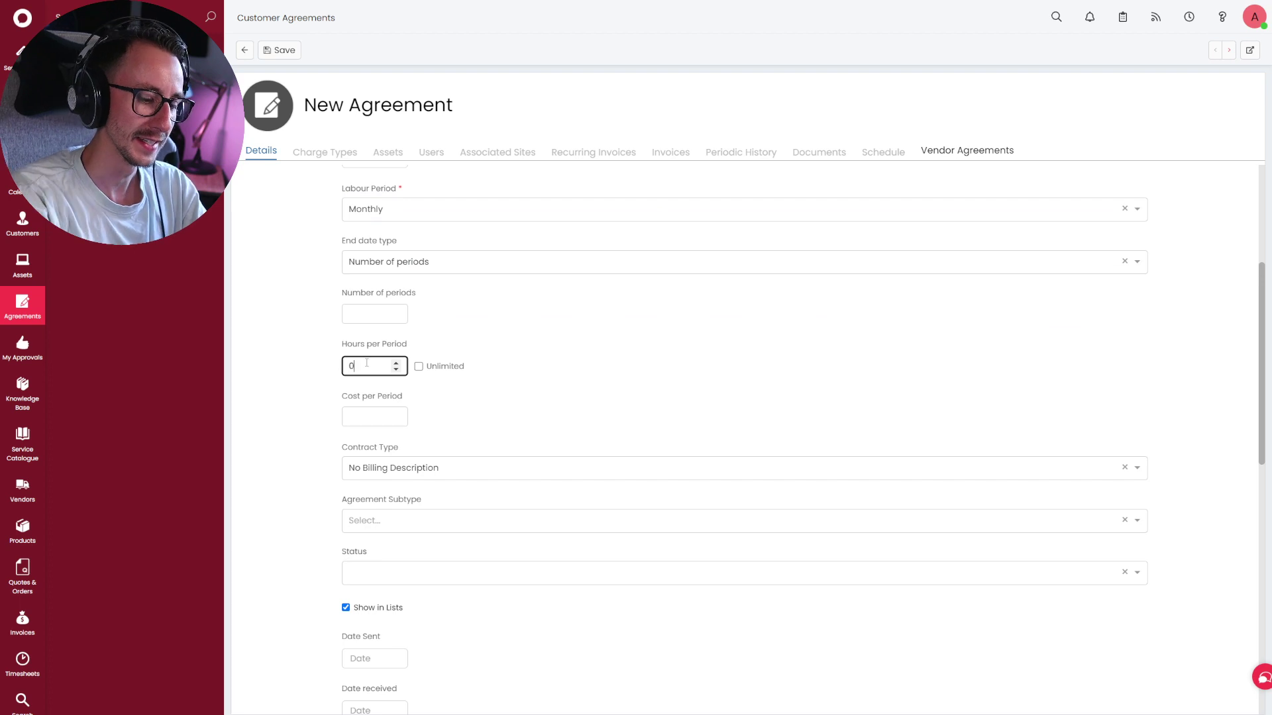
{"action": "left_click", "coordinate": [274, 331]}
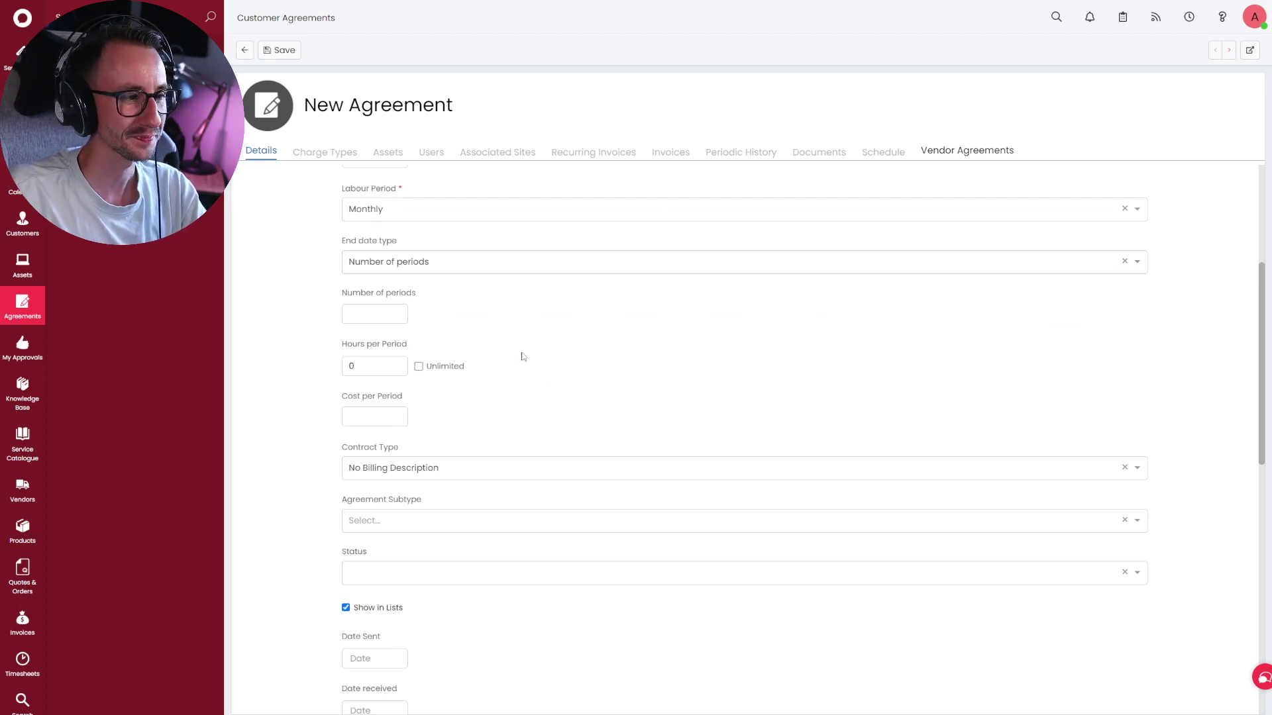
{"action": "left_click", "coordinate": [379, 272]}
{"action": "left_click", "coordinate": [381, 318]}
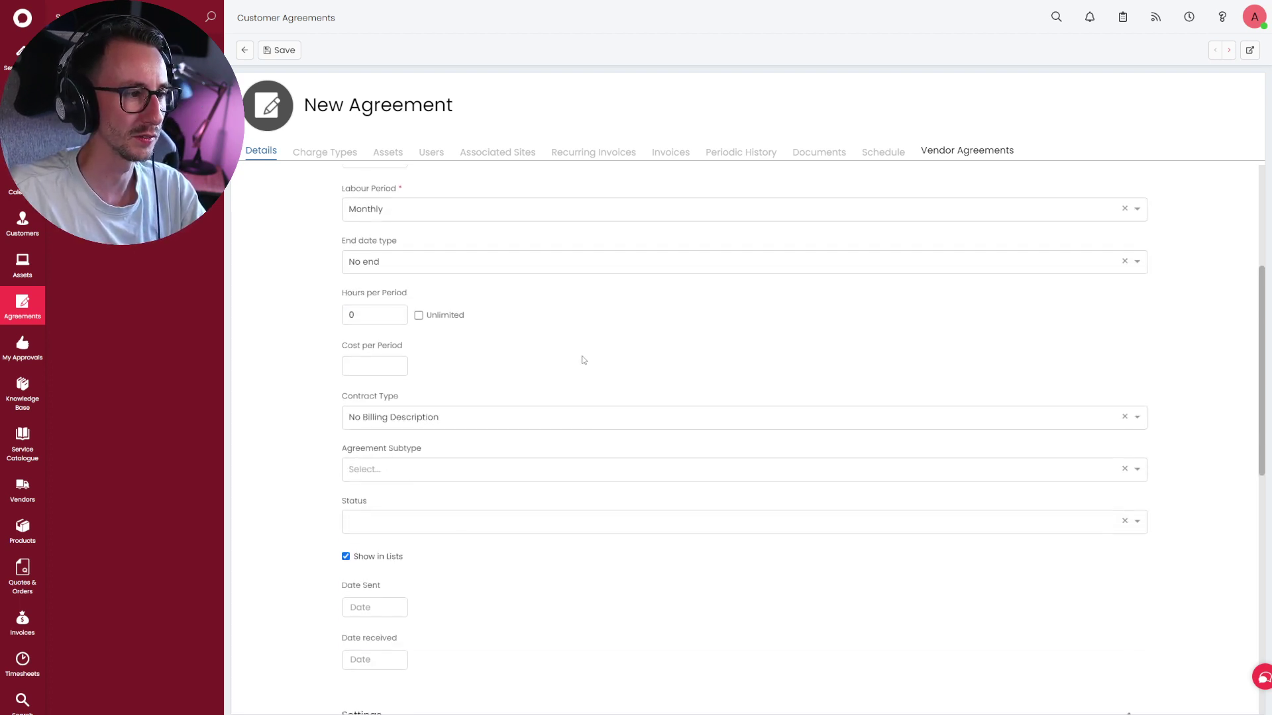
Set the start date to 01/01/2023 and save the agreement.
{"action": "scroll", "coordinate": [494, 316], "scroll_direction": "down", "scroll_amount": 4}
{"action": "scroll", "coordinate": [497, 318], "scroll_direction": "up", "scroll_amount": 8}
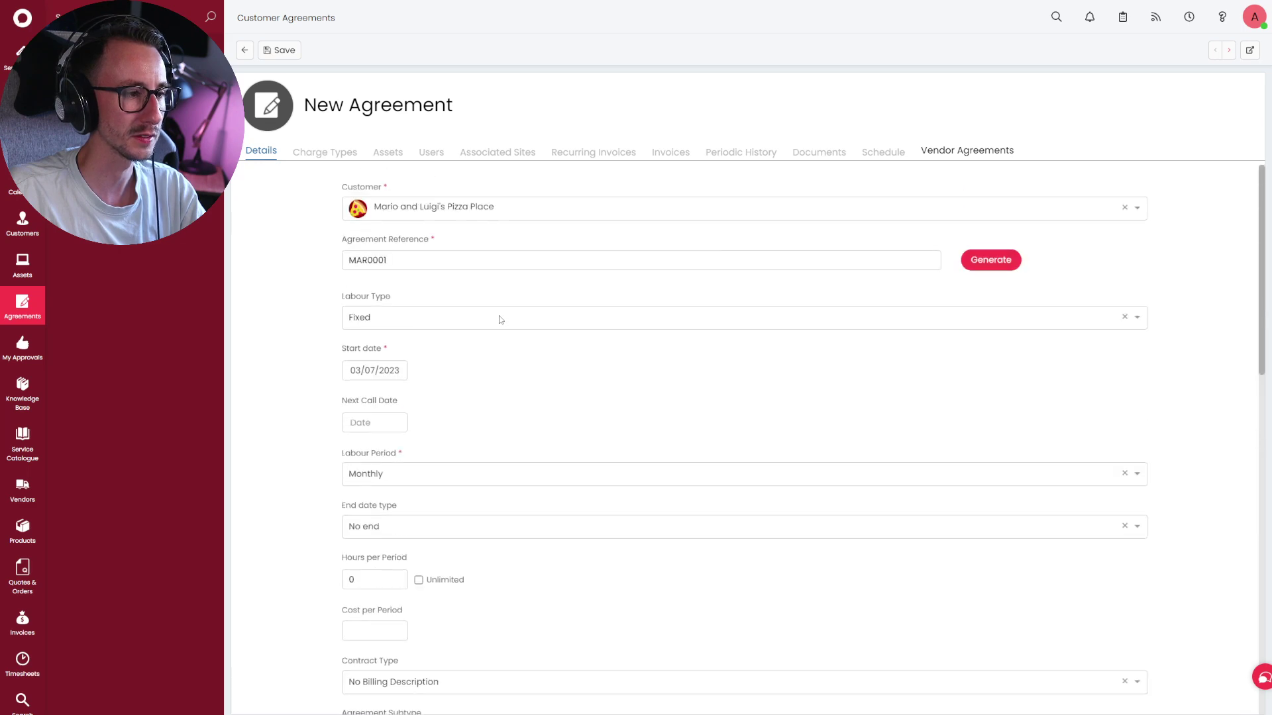
{"action": "left_click", "coordinate": [376, 370]}
{"action": "left_click", "coordinate": [600, 282]}
{"action": "left_click", "coordinate": [606, 292]}
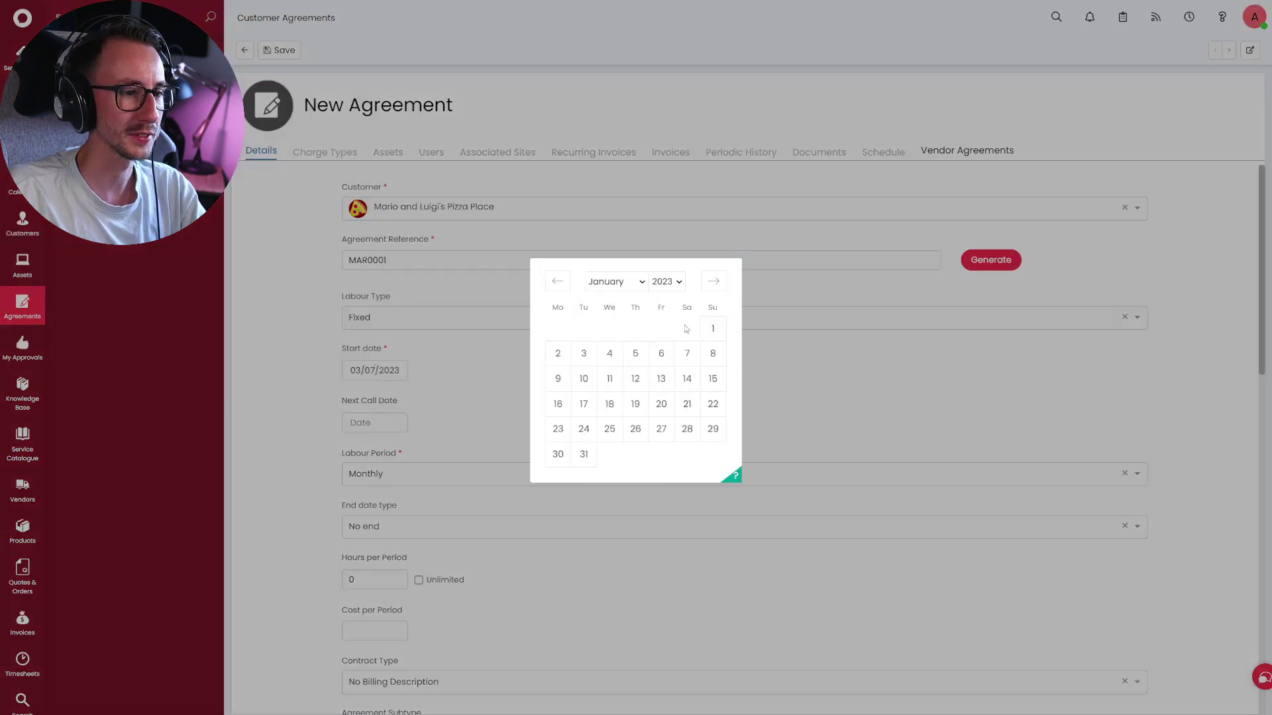
{"action": "left_click", "coordinate": [712, 328]}
{"action": "left_click", "coordinate": [279, 49]}
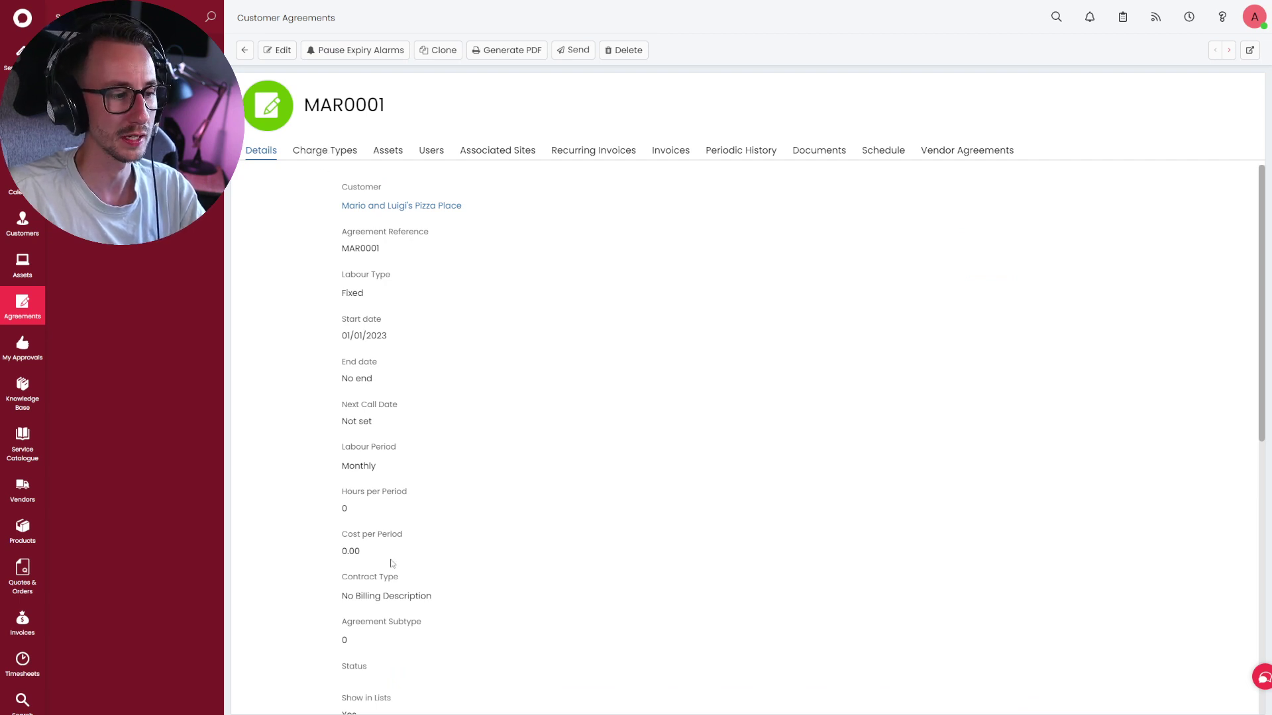
{"action": "left_click_drag", "start_coordinate": [344, 506], "coordinate": [327, 448]}
Add a billing plan combination with All criteria on Charge Types and save the agreement.
{"action": "left_click", "coordinate": [326, 150]}
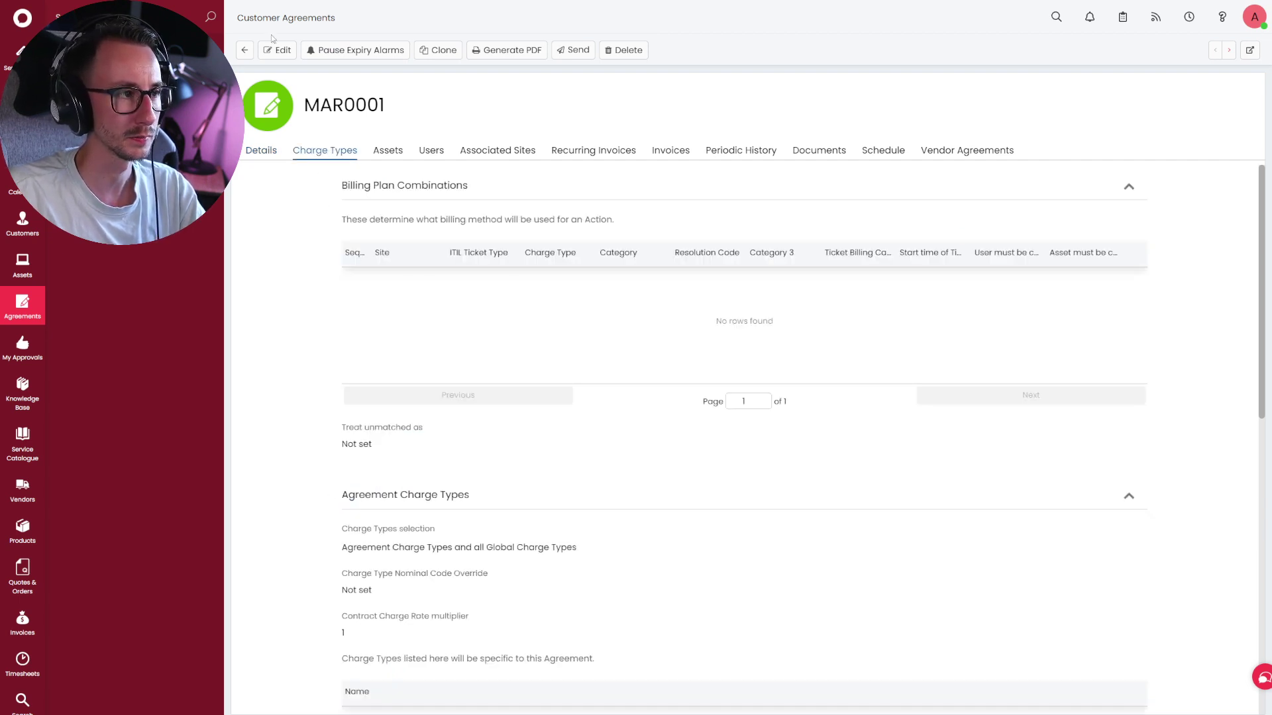
{"action": "left_click", "coordinate": [1130, 248]}
{"action": "scroll", "coordinate": [823, 579], "scroll_direction": "down", "scroll_amount": 5}
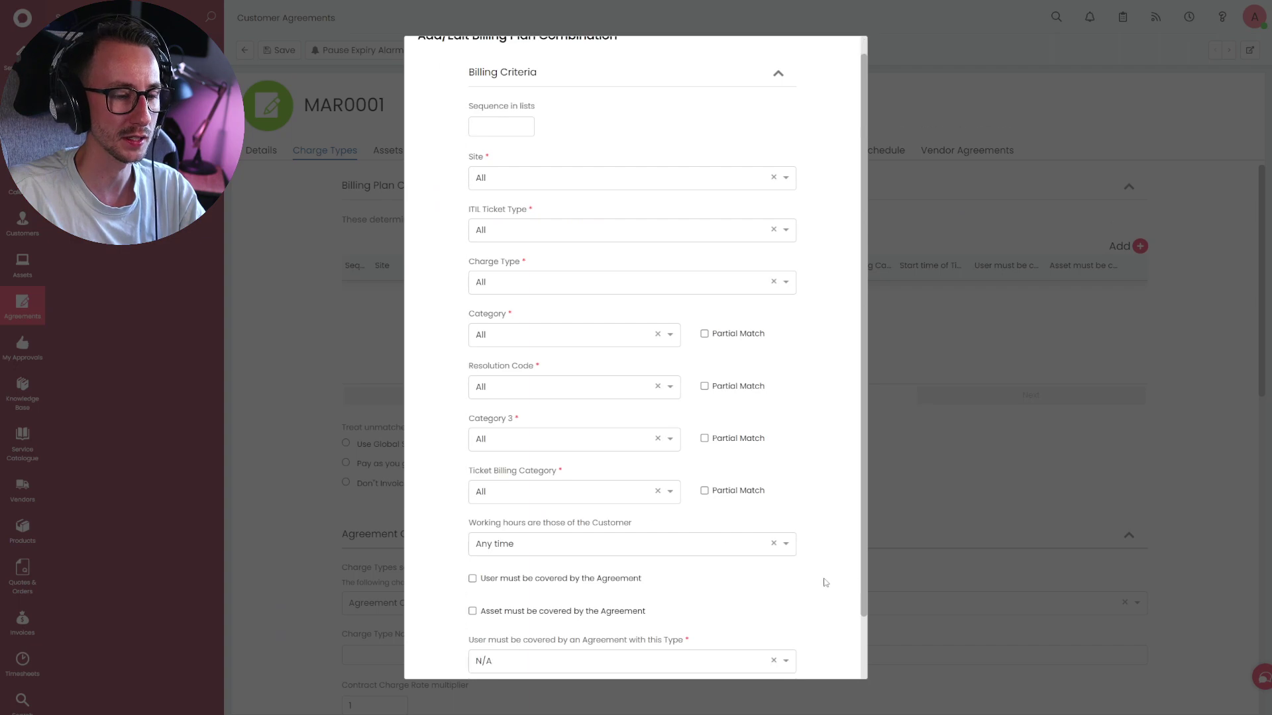
{"action": "left_click", "coordinate": [596, 645]}
{"action": "left_click", "coordinate": [282, 50]}
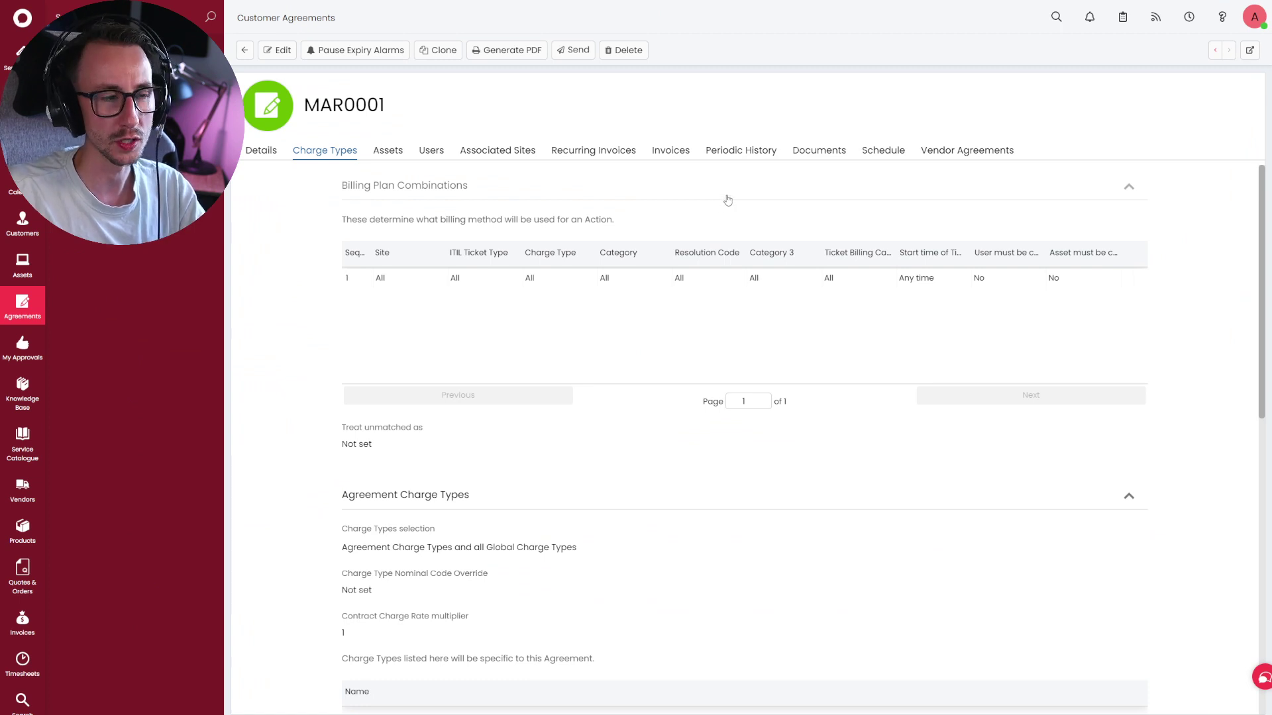
Review the periodic history (January–July 2023) and agreement details, then go back.
{"action": "left_click", "coordinate": [735, 151]}
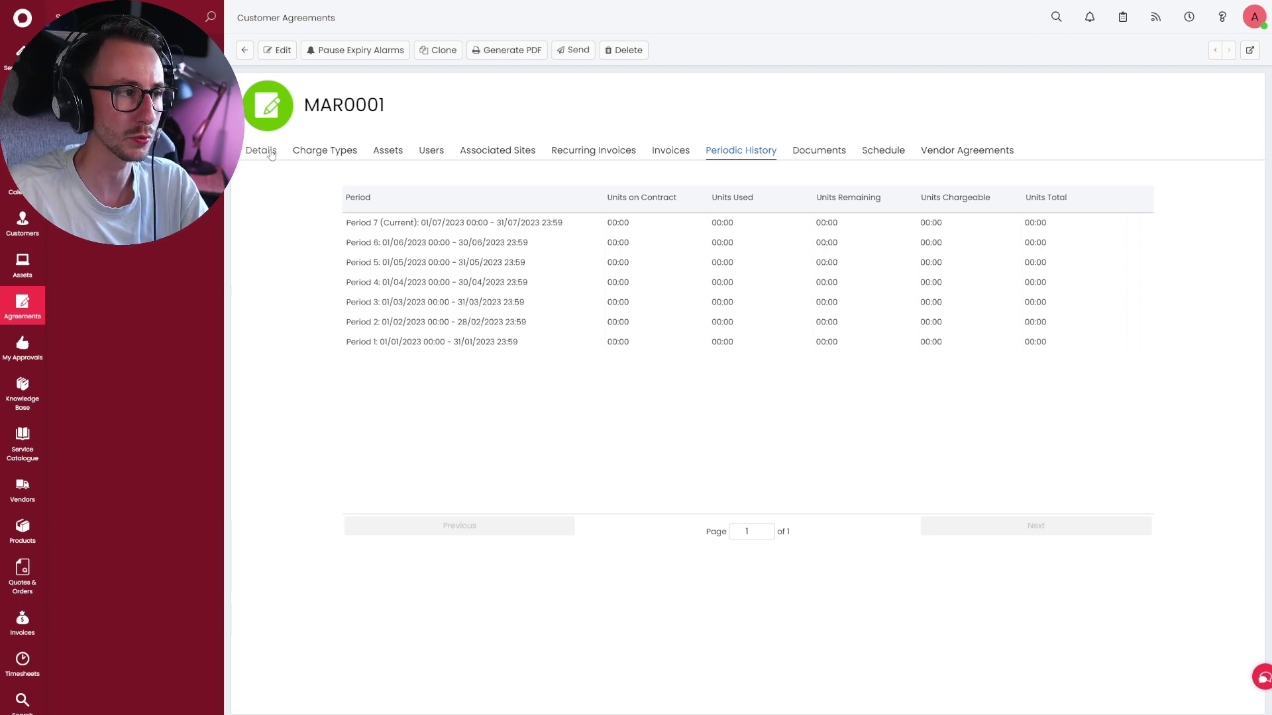
{"action": "left_click_drag", "start_coordinate": [305, 104], "coordinate": [366, 105]}
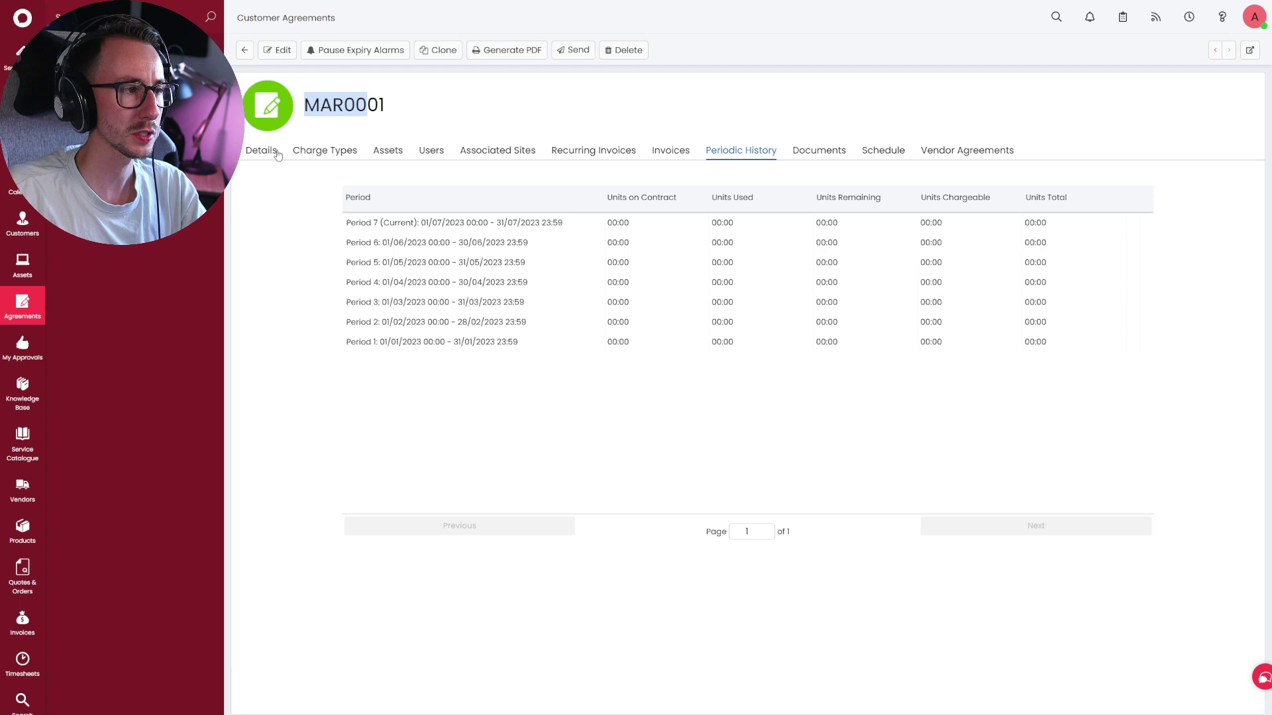
{"action": "left_click", "coordinate": [278, 154]}
{"action": "left_click_drag", "start_coordinate": [466, 211], "coordinate": [338, 213]}
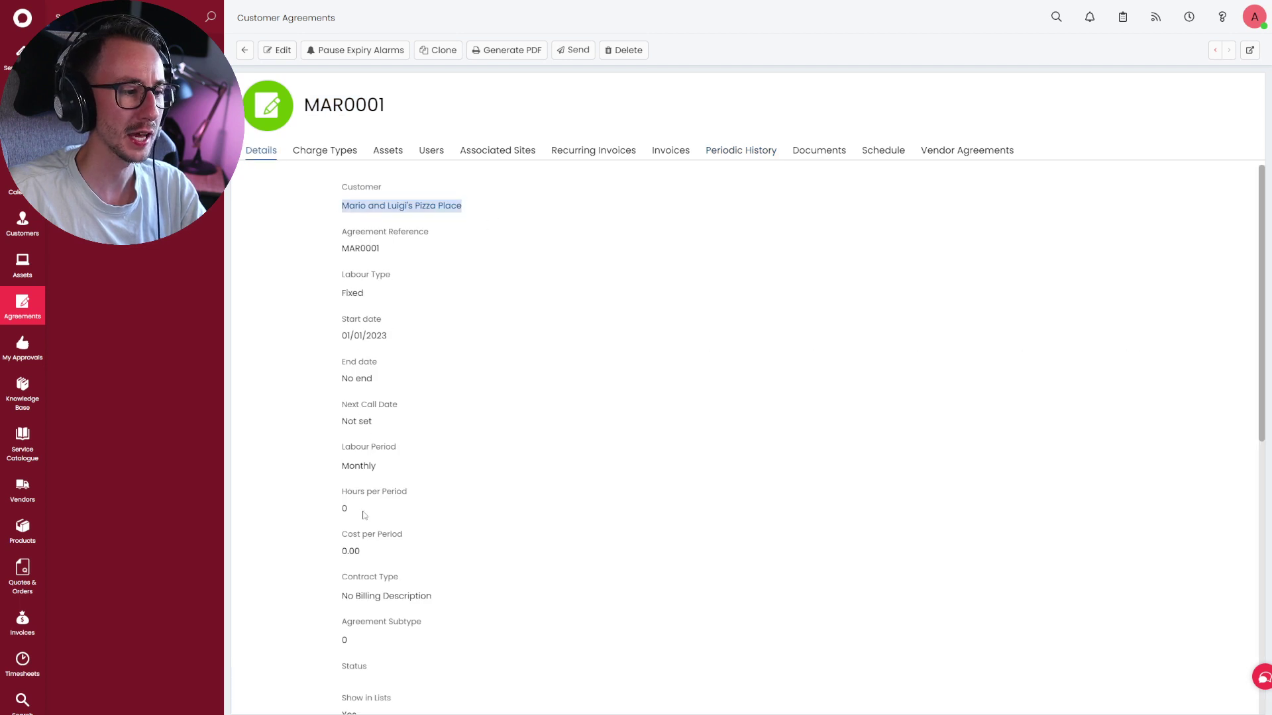
{"action": "left_click_drag", "start_coordinate": [363, 515], "coordinate": [246, 450]}
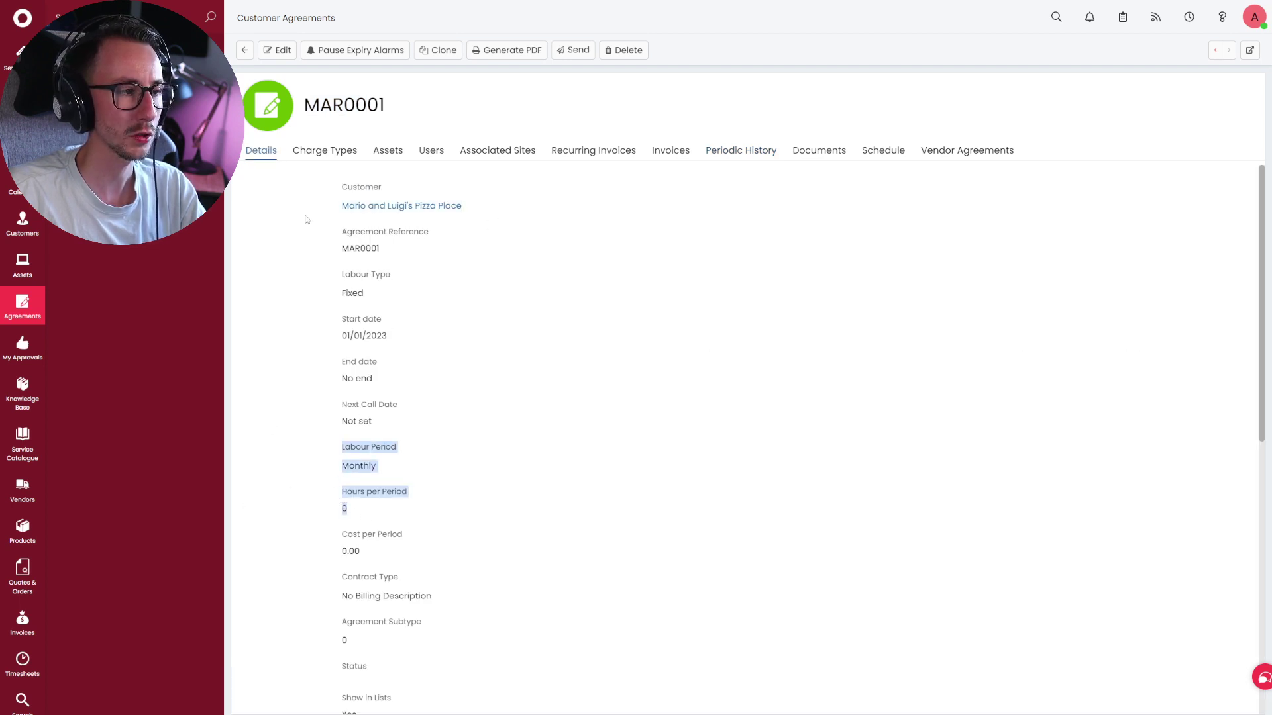
{"action": "left_click", "coordinate": [324, 150]}
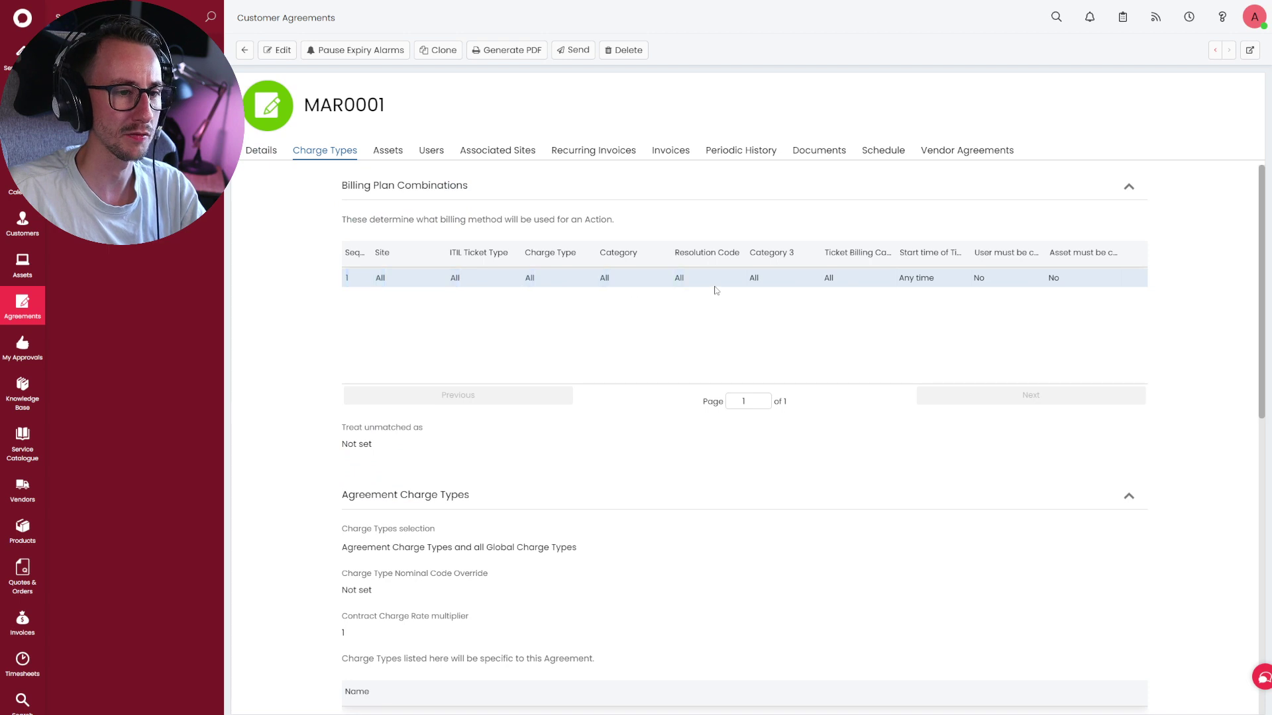
{"action": "left_click", "coordinate": [245, 51]}
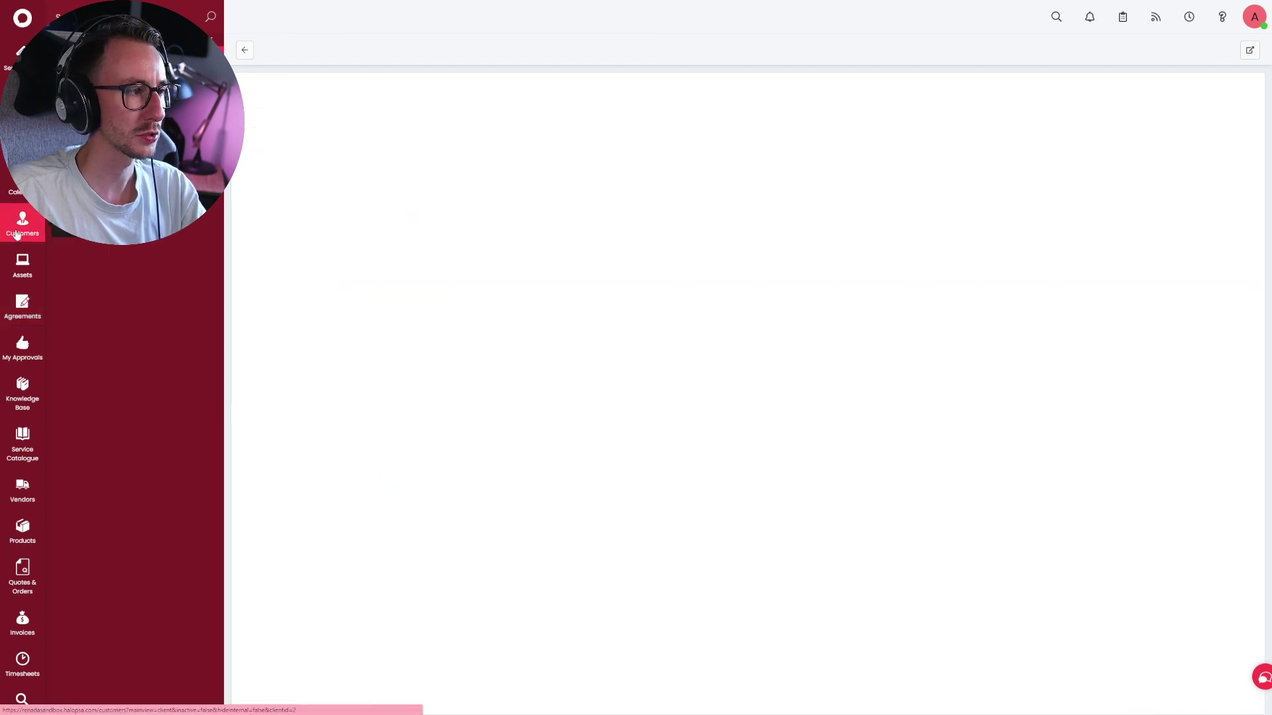
Find Mario and Luigi's Pizza Place by 'mar' and expand its Billing Plan Combinations.
{"action": "left_click", "coordinate": [246, 53]}
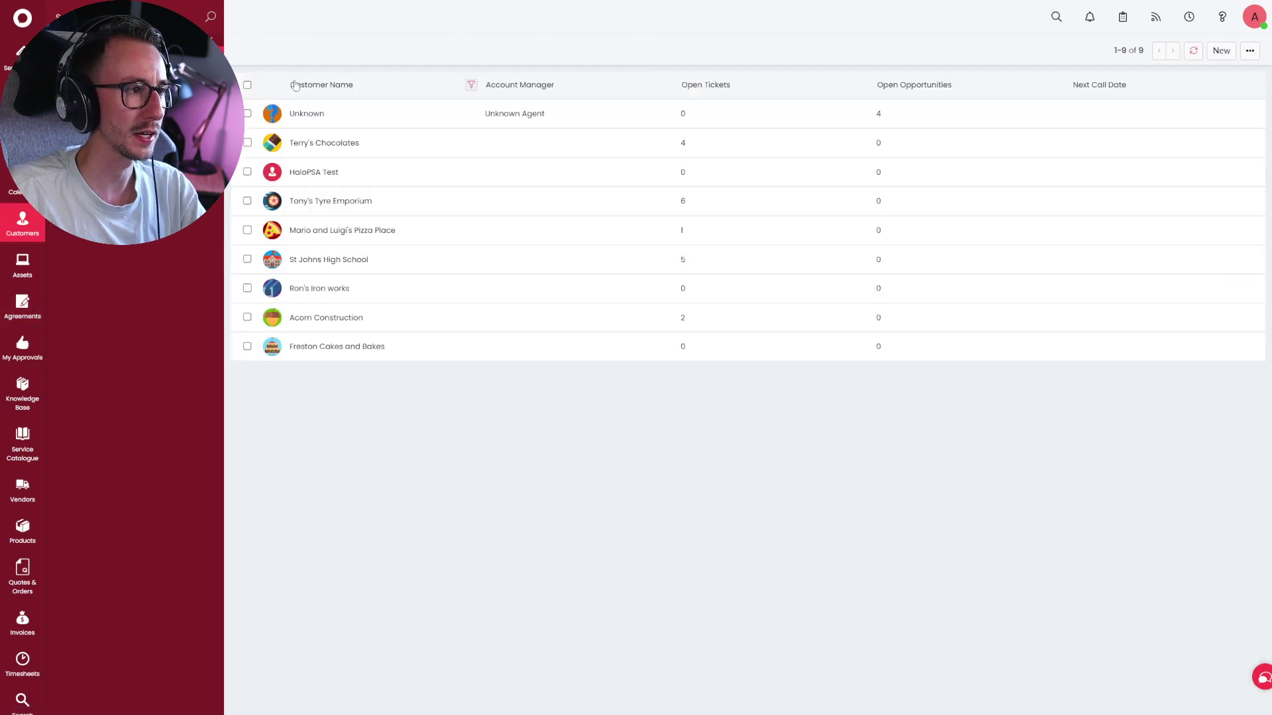
{"action": "left_click", "coordinate": [471, 85]}
{"action": "type", "text": "mar"}
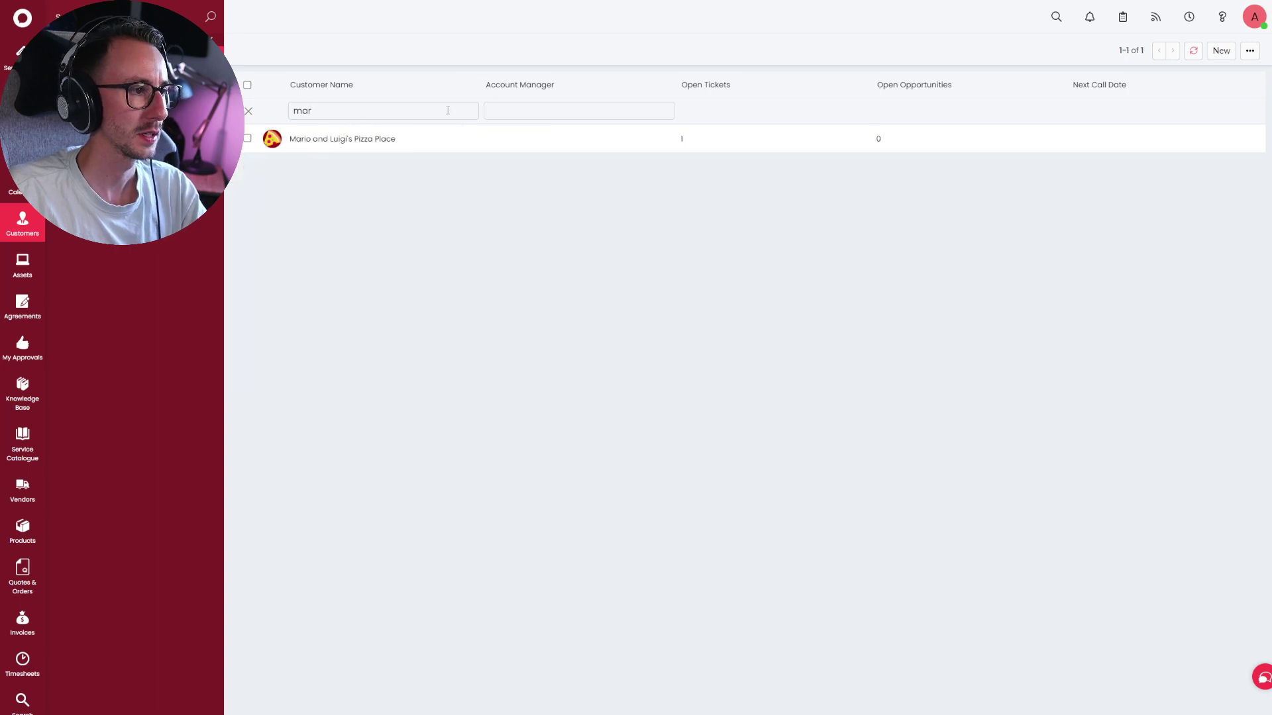
{"action": "left_click", "coordinate": [437, 139]}
{"action": "scroll", "coordinate": [1087, 162], "scroll_direction": "right", "scroll_amount": 10}
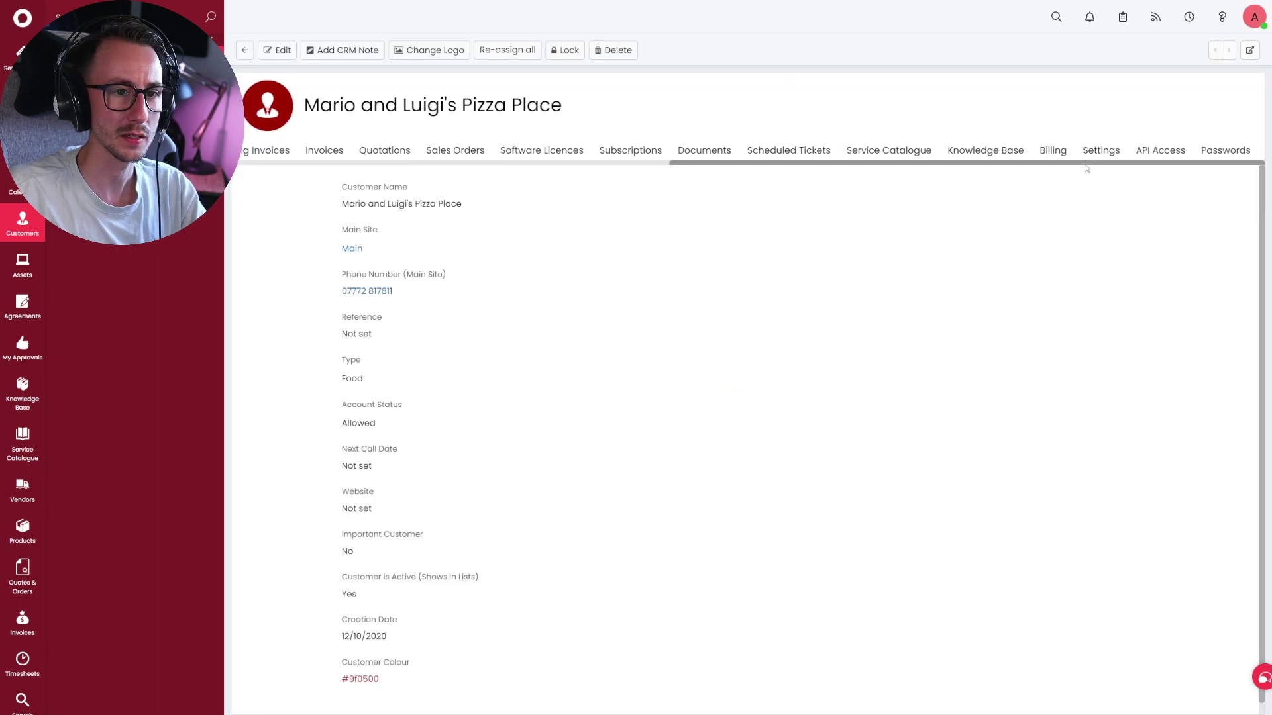
{"action": "left_click", "coordinate": [1053, 151]}
{"action": "scroll", "coordinate": [1226, 633], "scroll_direction": "down", "scroll_amount": 10}
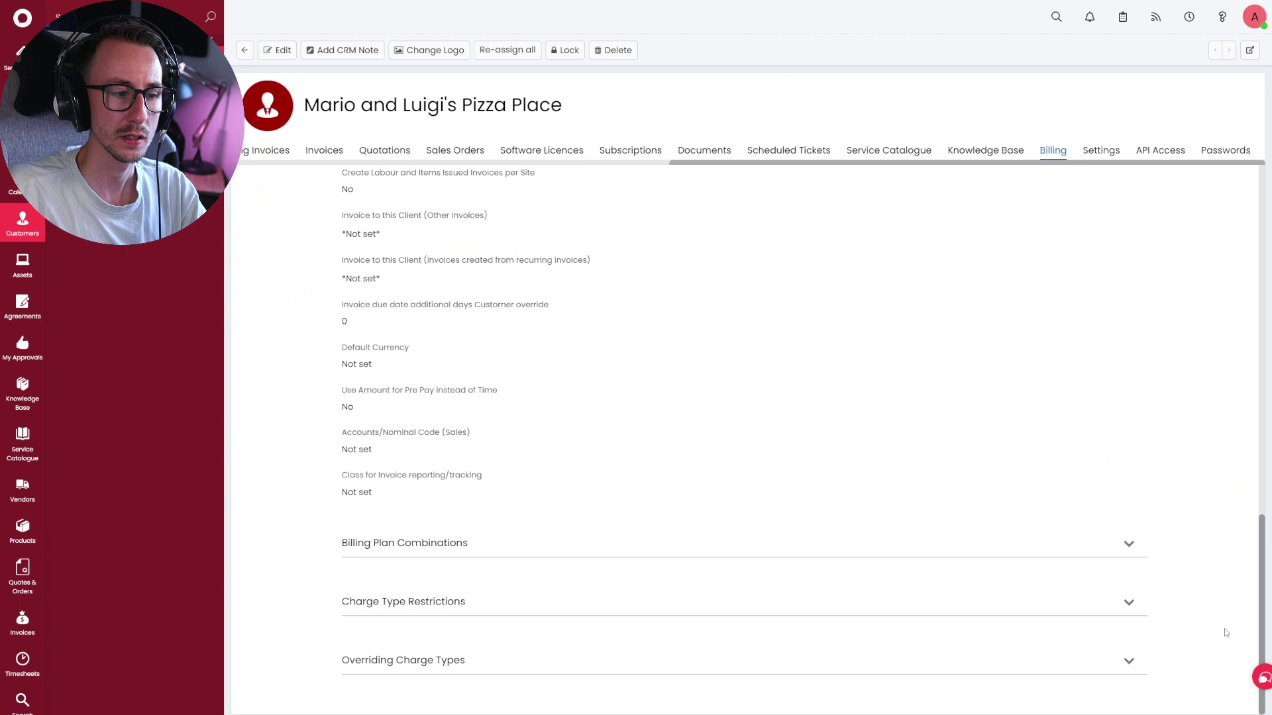
{"action": "left_click", "coordinate": [491, 546]}
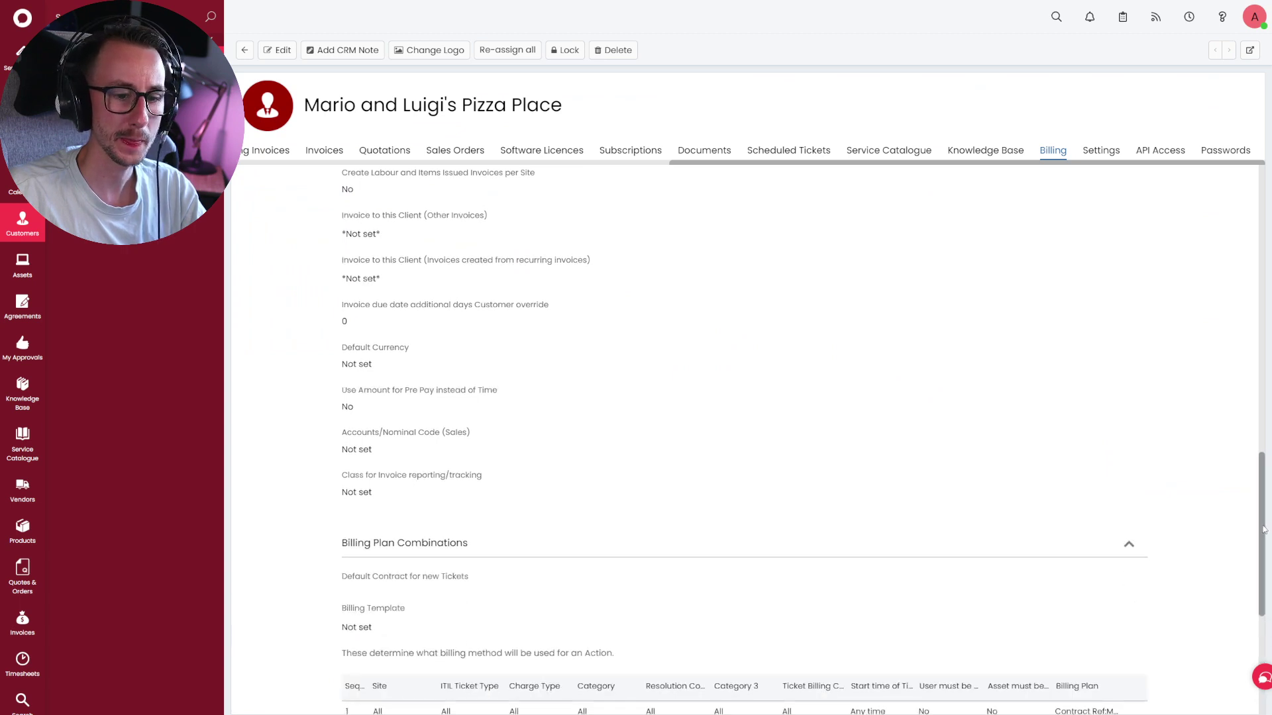
{"action": "scroll", "coordinate": [1264, 529], "scroll_direction": "down", "scroll_amount": 3}
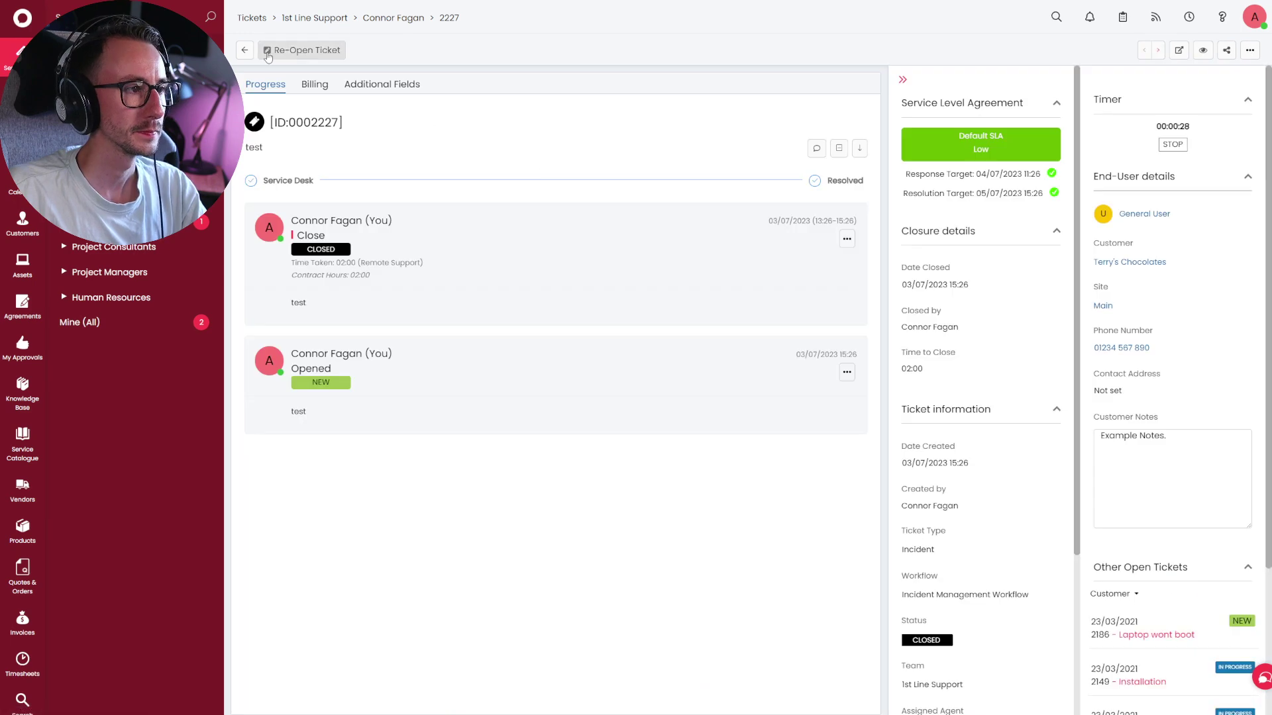
Start a new ticket for General User at Mario and Luigi's Pizza Place.
{"action": "left_click", "coordinate": [244, 50]}
{"action": "left_click", "coordinate": [1221, 48]}
{"action": "left_click", "coordinate": [1187, 71]}
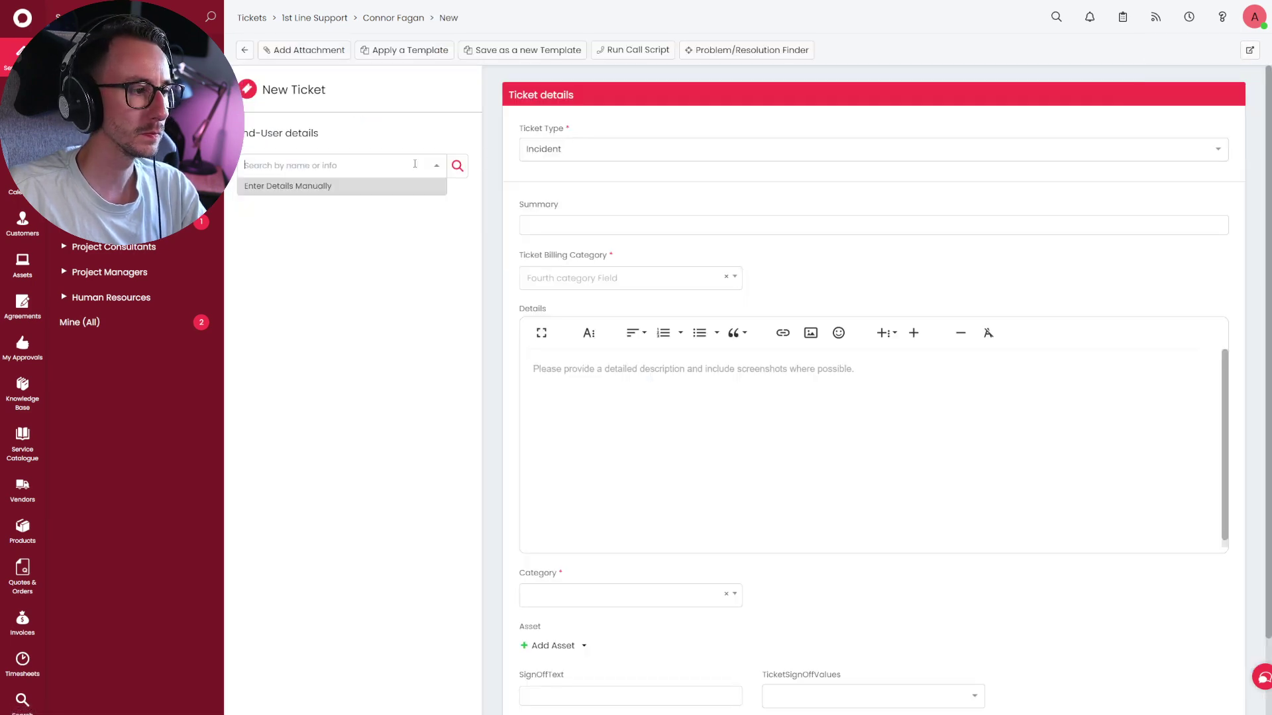
{"action": "type", "text": "mar"}
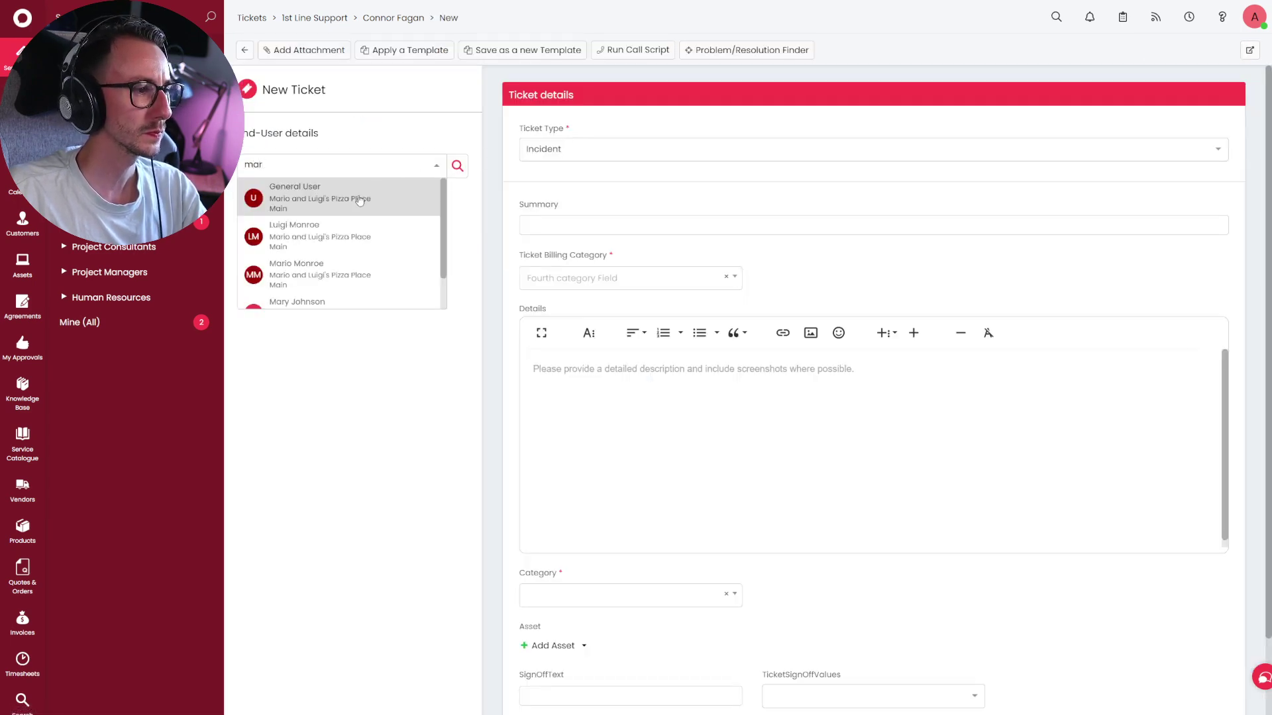
{"action": "left_click", "coordinate": [359, 201]}
Submit it with summary and details 'test', category Business Applications, billing category Office 365.
{"action": "left_click", "coordinate": [619, 223]}
{"action": "type", "text": "test"}
{"action": "left_click", "coordinate": [676, 397]}
{"action": "type", "text": "test"}
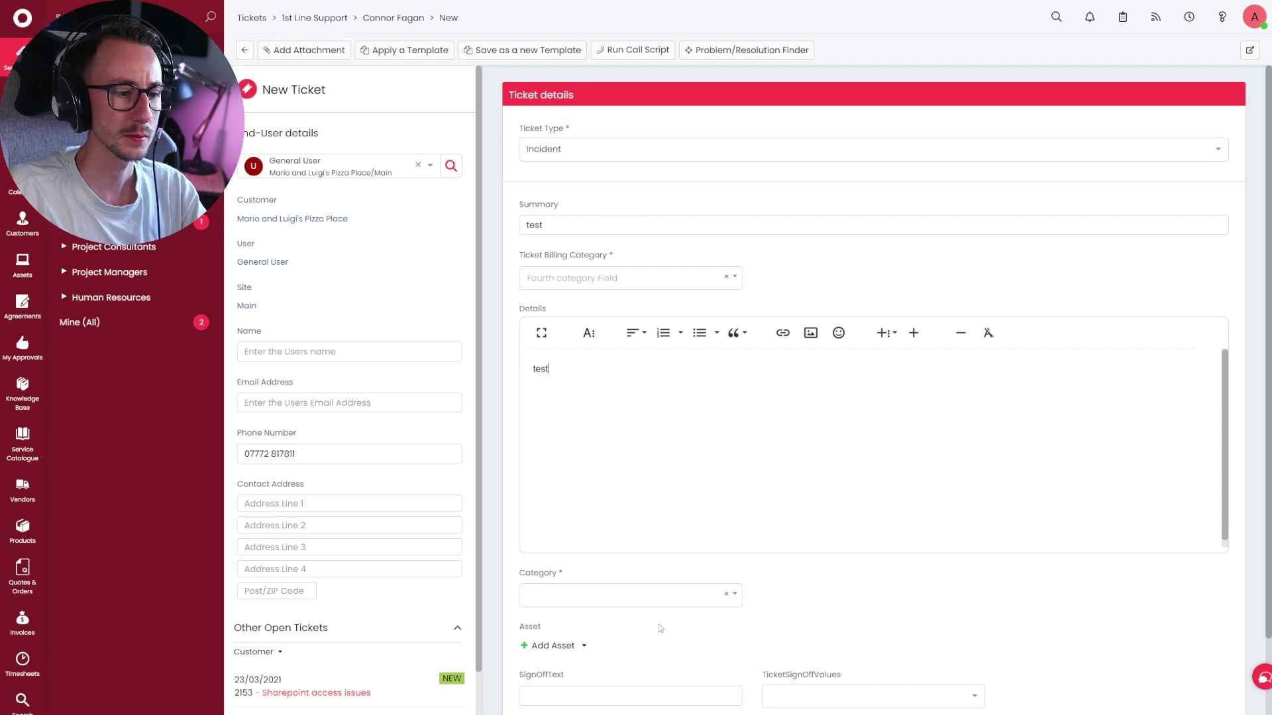
{"action": "left_click", "coordinate": [629, 595]}
{"action": "left_click", "coordinate": [560, 642]}
{"action": "left_click", "coordinate": [596, 278]}
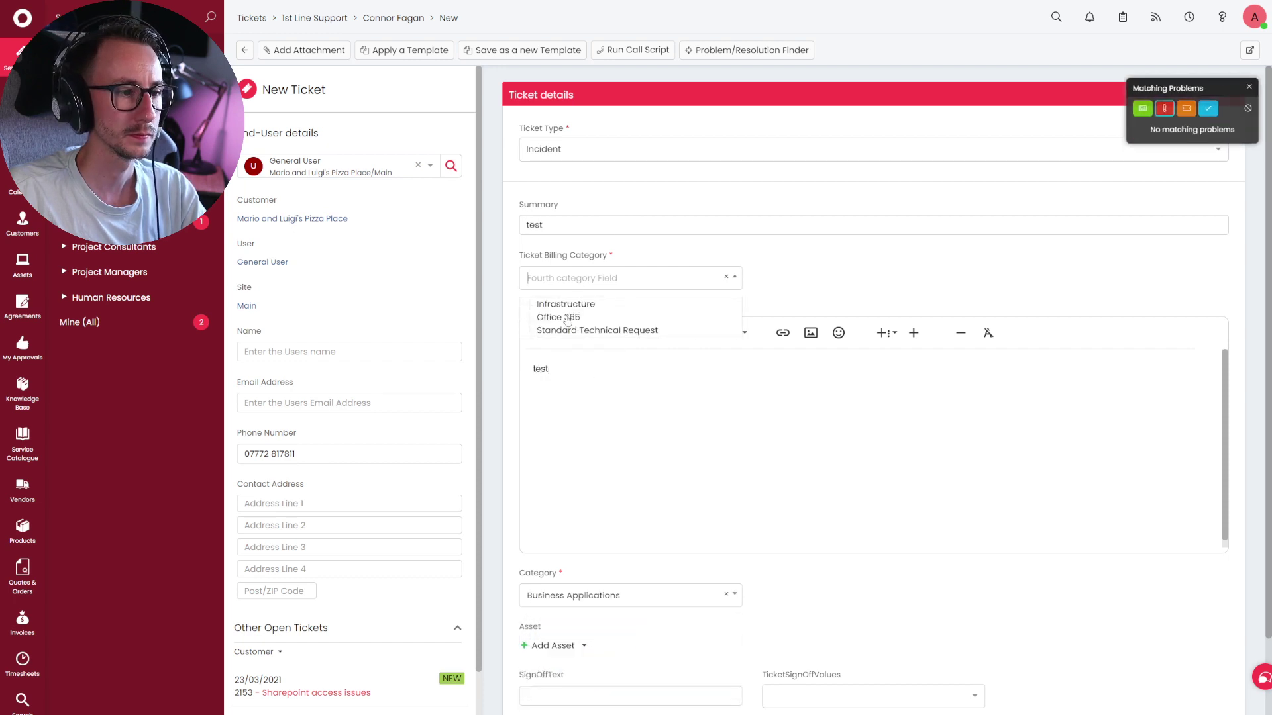
{"action": "left_click", "coordinate": [568, 318]}
{"action": "scroll", "coordinate": [1186, 529], "scroll_direction": "down", "scroll_amount": 2}
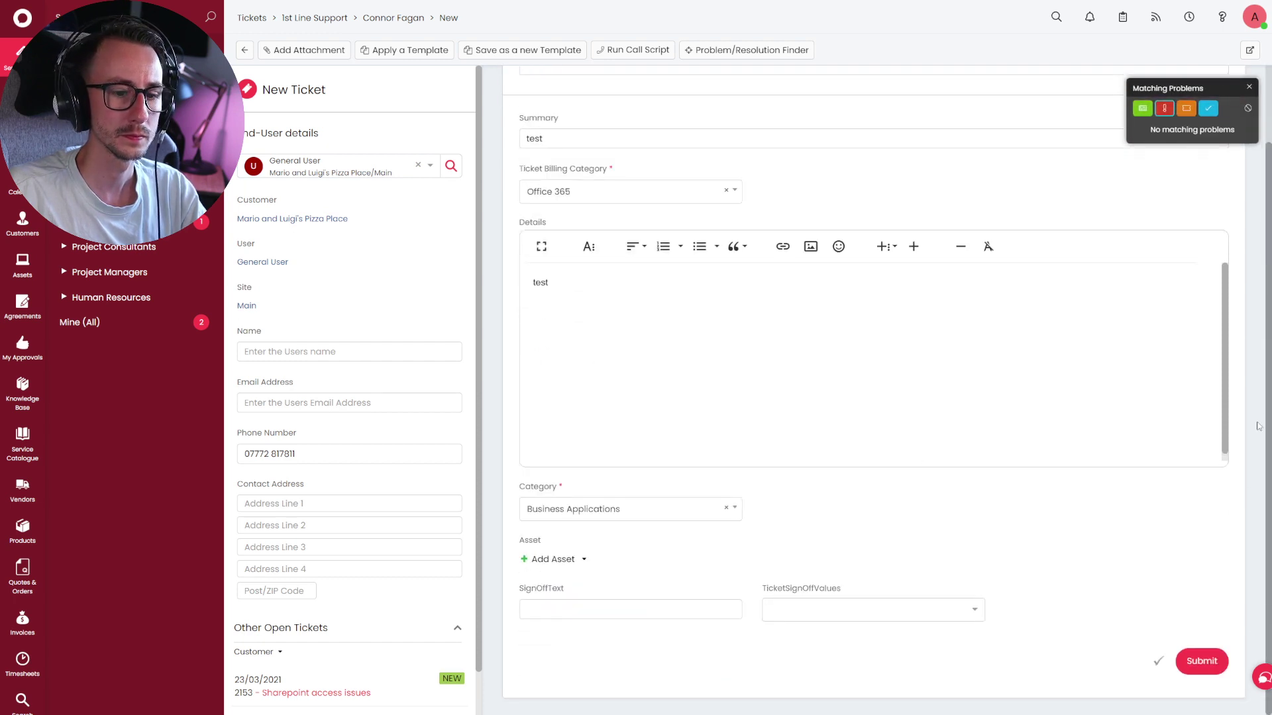
{"action": "left_click", "coordinate": [1201, 661]}
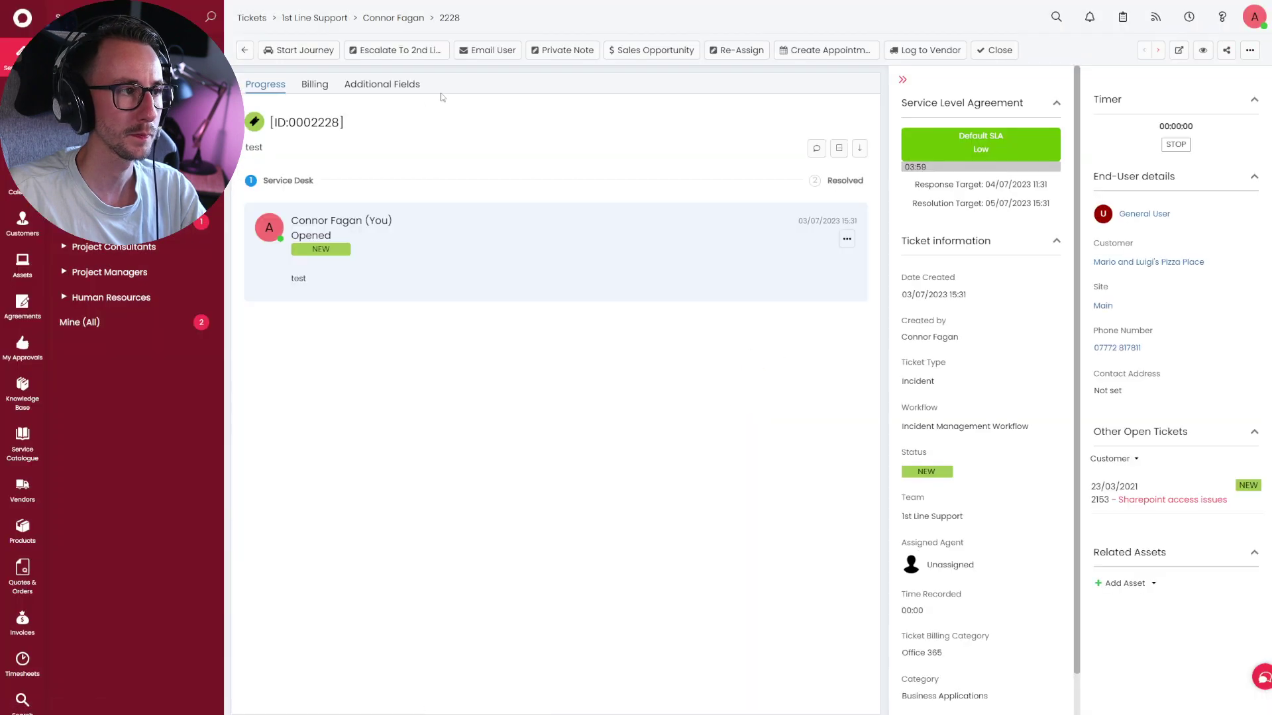
Close ticket 0002228 with 2 hours of On-Site Support time.
{"action": "left_click", "coordinate": [996, 50]}
{"action": "left_click", "coordinate": [482, 421]}
{"action": "left_click", "coordinate": [464, 471]}
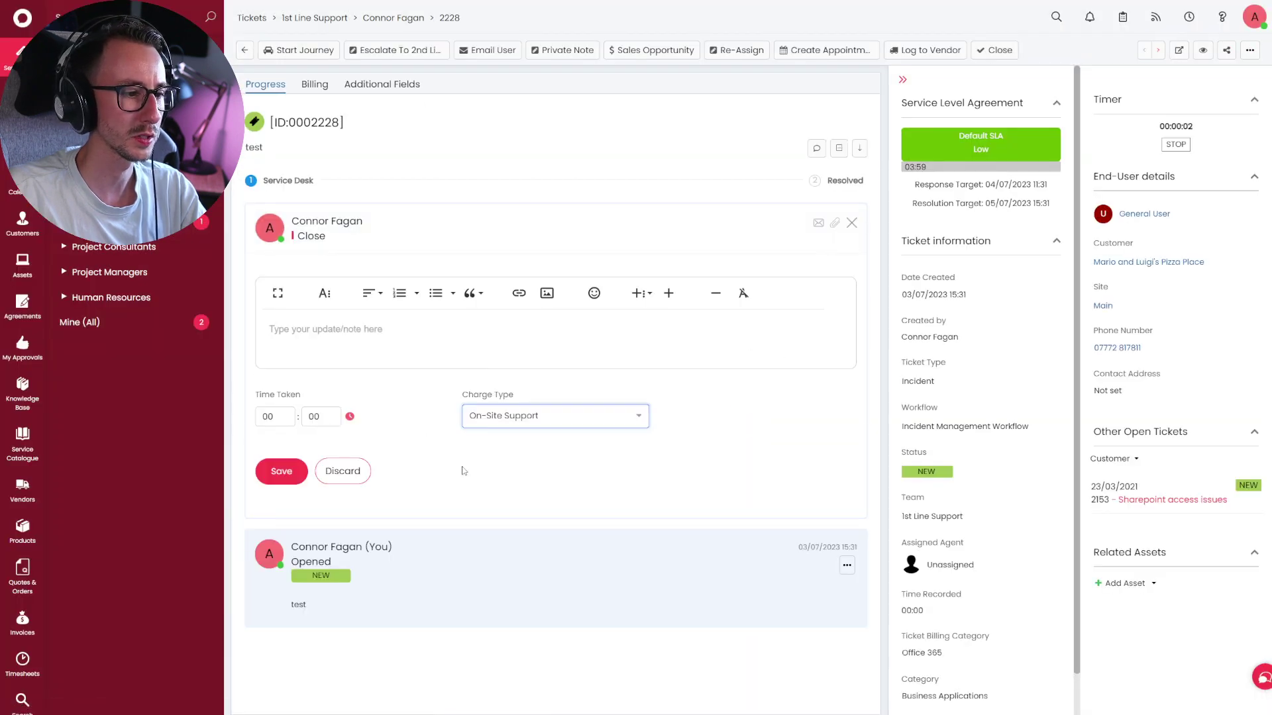
{"action": "left_click", "coordinate": [274, 416]}
{"action": "type", "text": "2"}
{"action": "left_click", "coordinate": [287, 473]}
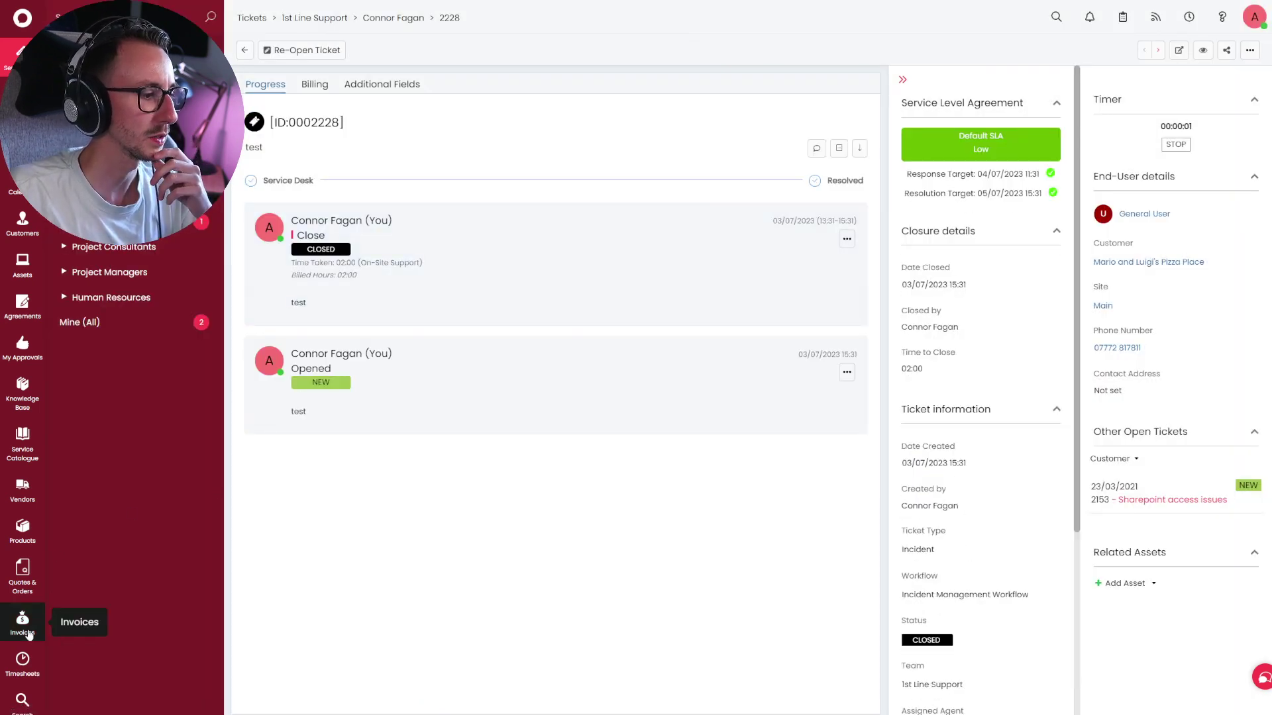
Show Invoices > Awaiting Review > Contract/Prepay (Overage), listing ticket 0002228's 02:00 On-Site Support.
{"action": "left_click", "coordinate": [23, 622]}
{"action": "left_click", "coordinate": [132, 364]}
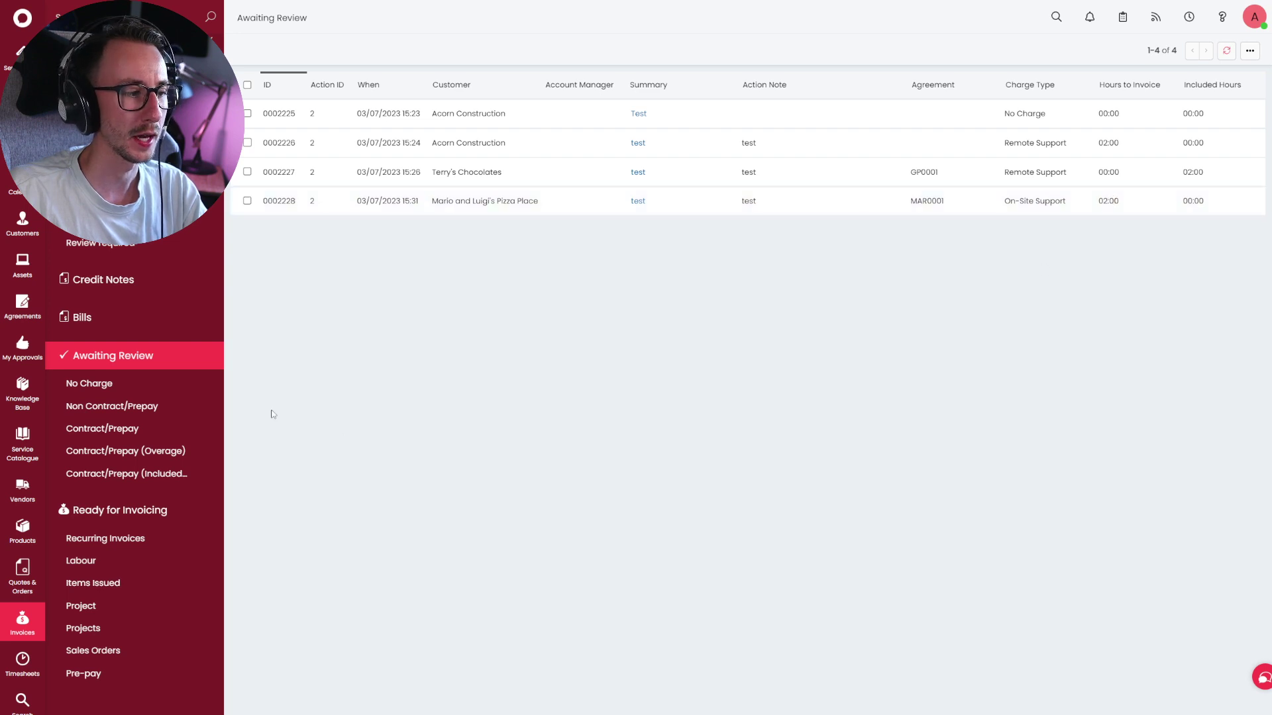
{"action": "left_click", "coordinate": [175, 451]}
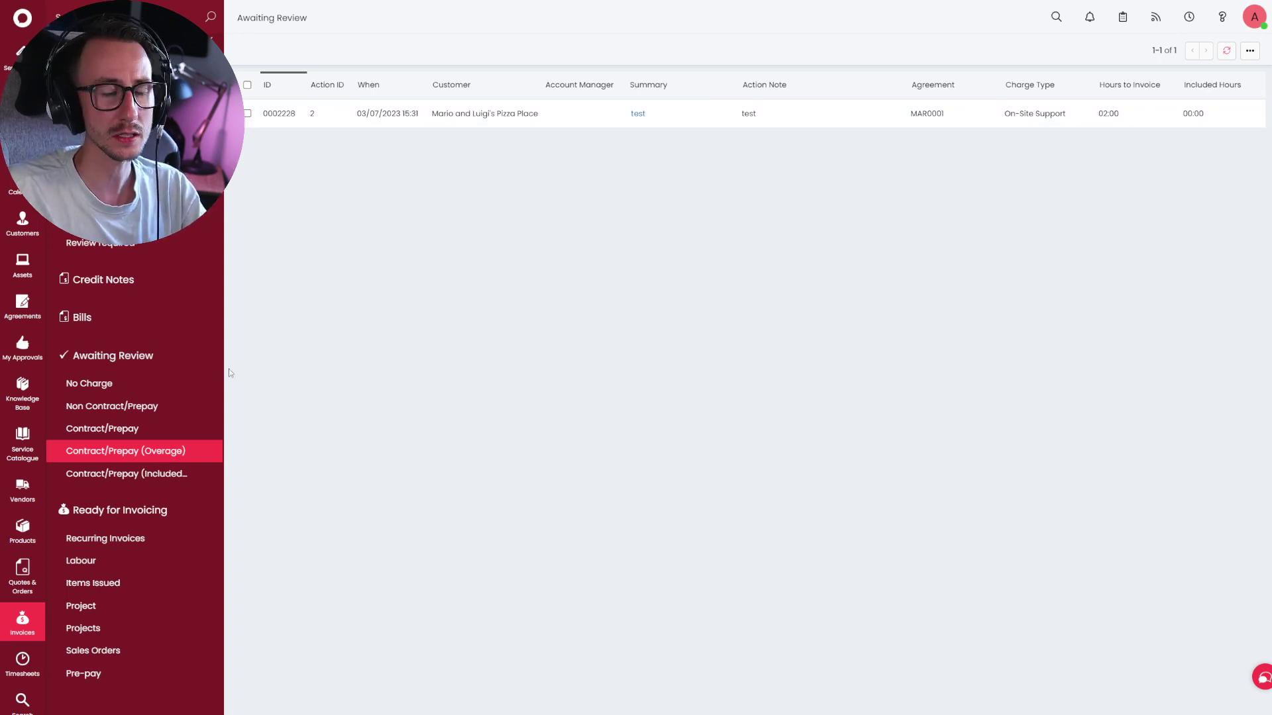
Inspect Edit actions for ticket 0002228 in Overage and the Acorn Construction No Charge entry.
{"action": "left_click", "coordinate": [248, 86]}
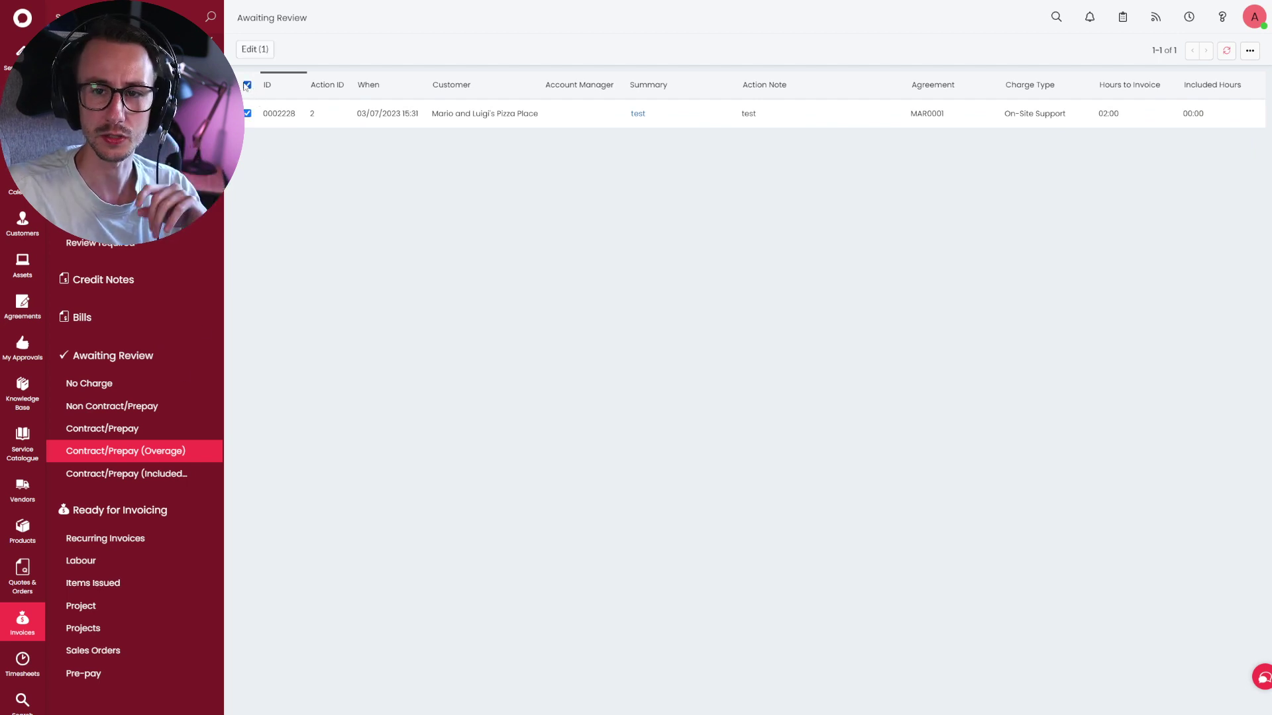
{"action": "left_click", "coordinate": [254, 49]}
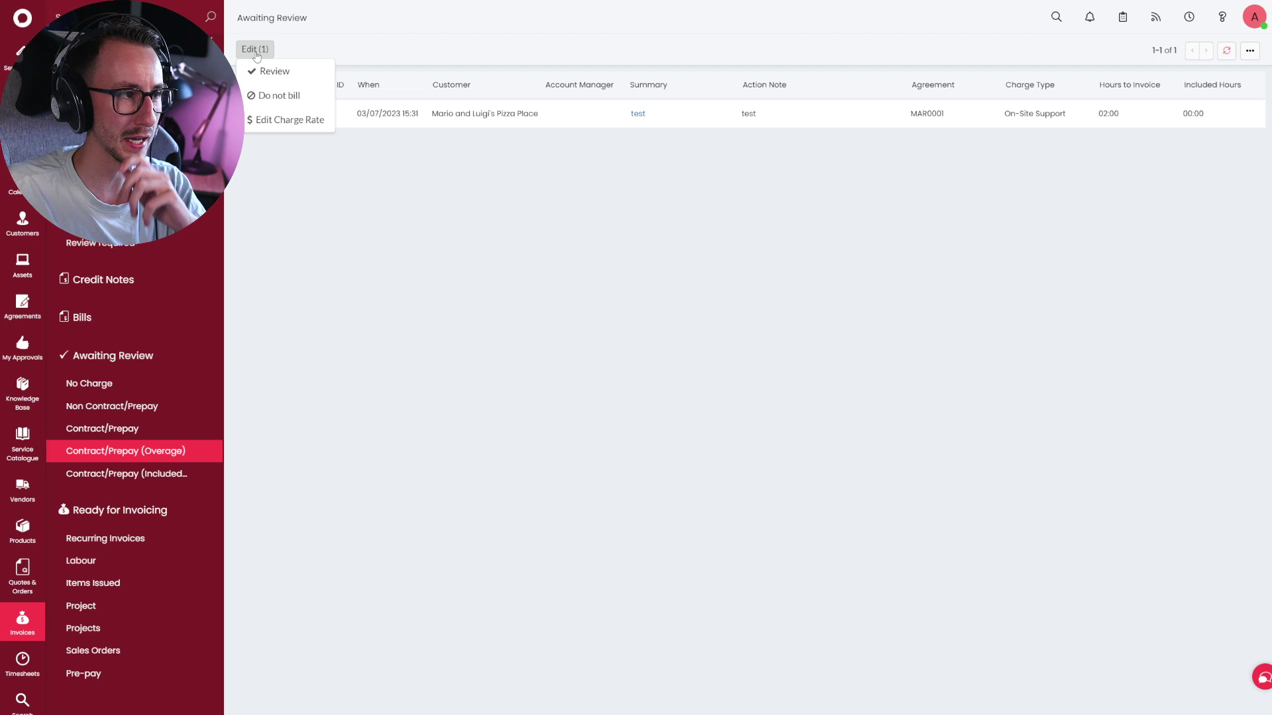
{"action": "left_click", "coordinate": [286, 98]}
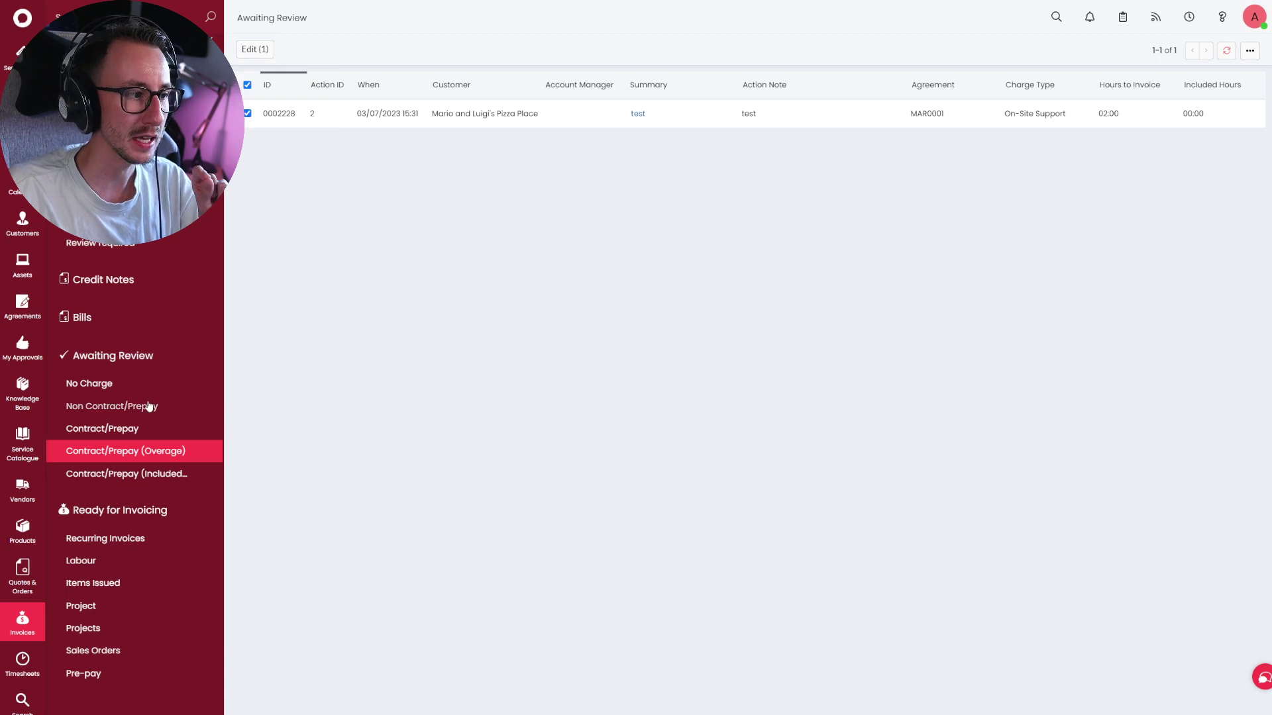
{"action": "left_click", "coordinate": [148, 408]}
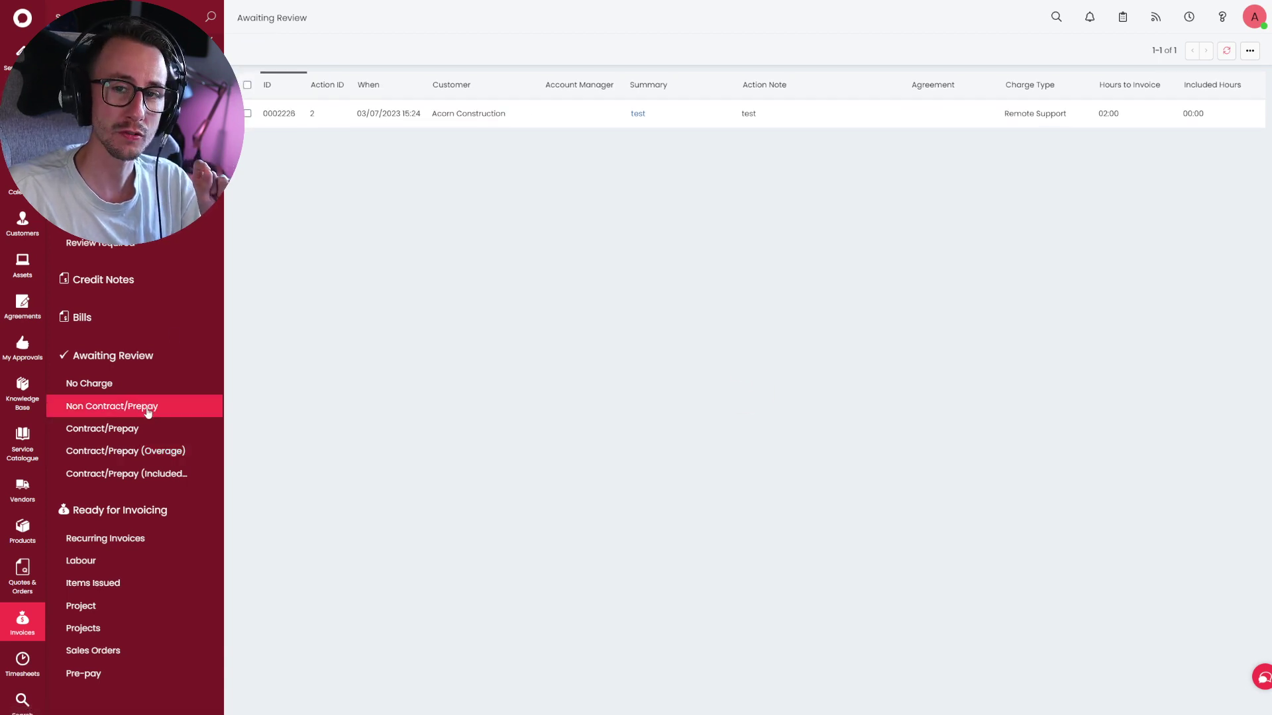
{"action": "left_click", "coordinate": [146, 453]}
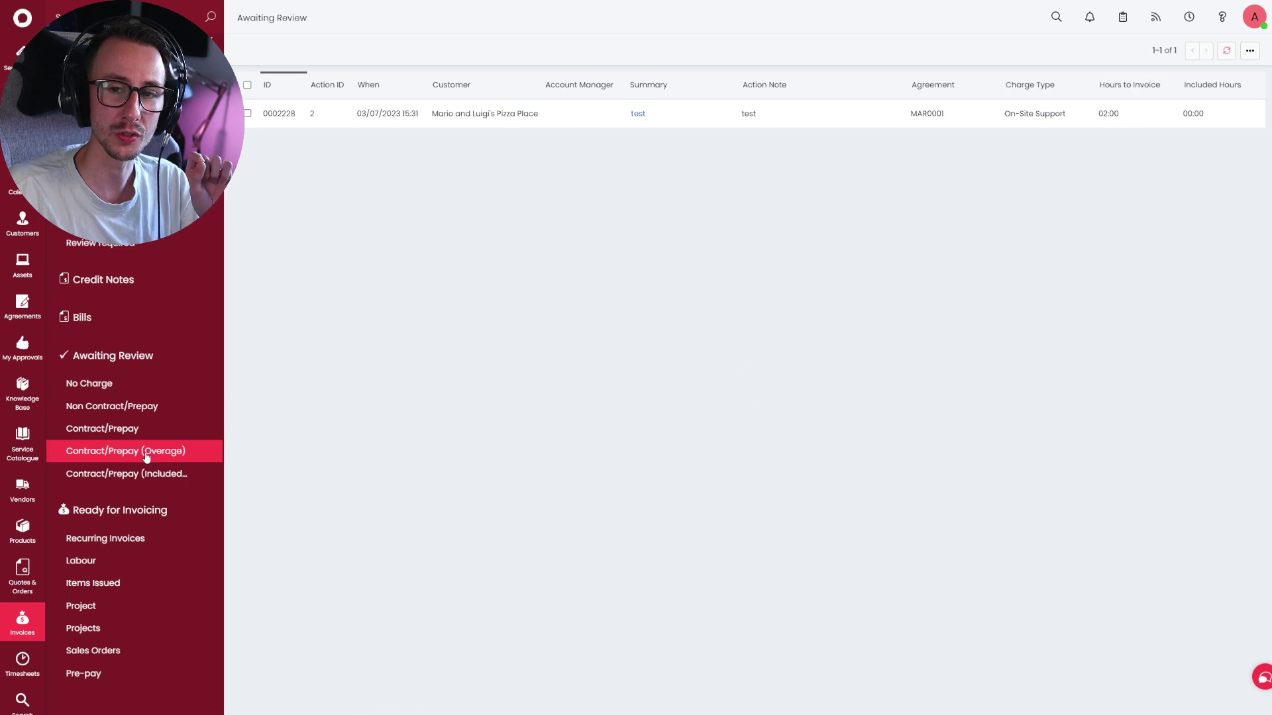
{"action": "left_click", "coordinate": [96, 385]}
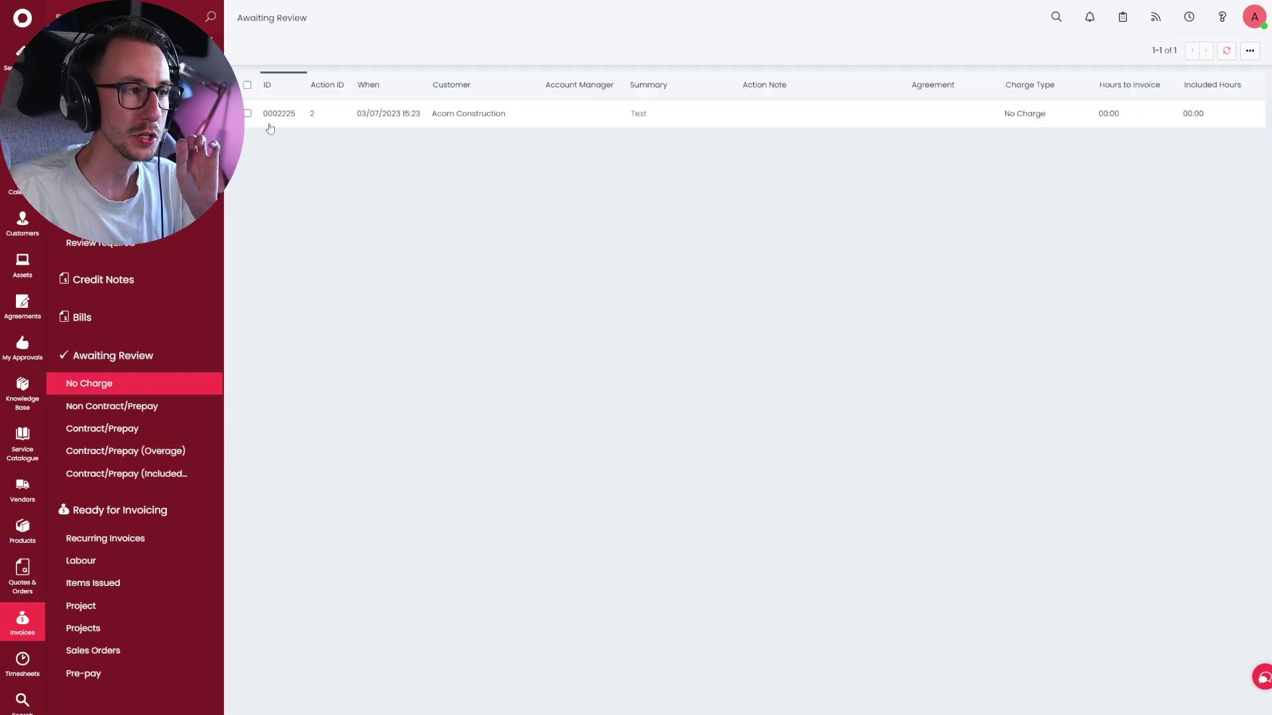
{"action": "left_click", "coordinate": [247, 84]}
{"action": "left_click", "coordinate": [254, 49]}
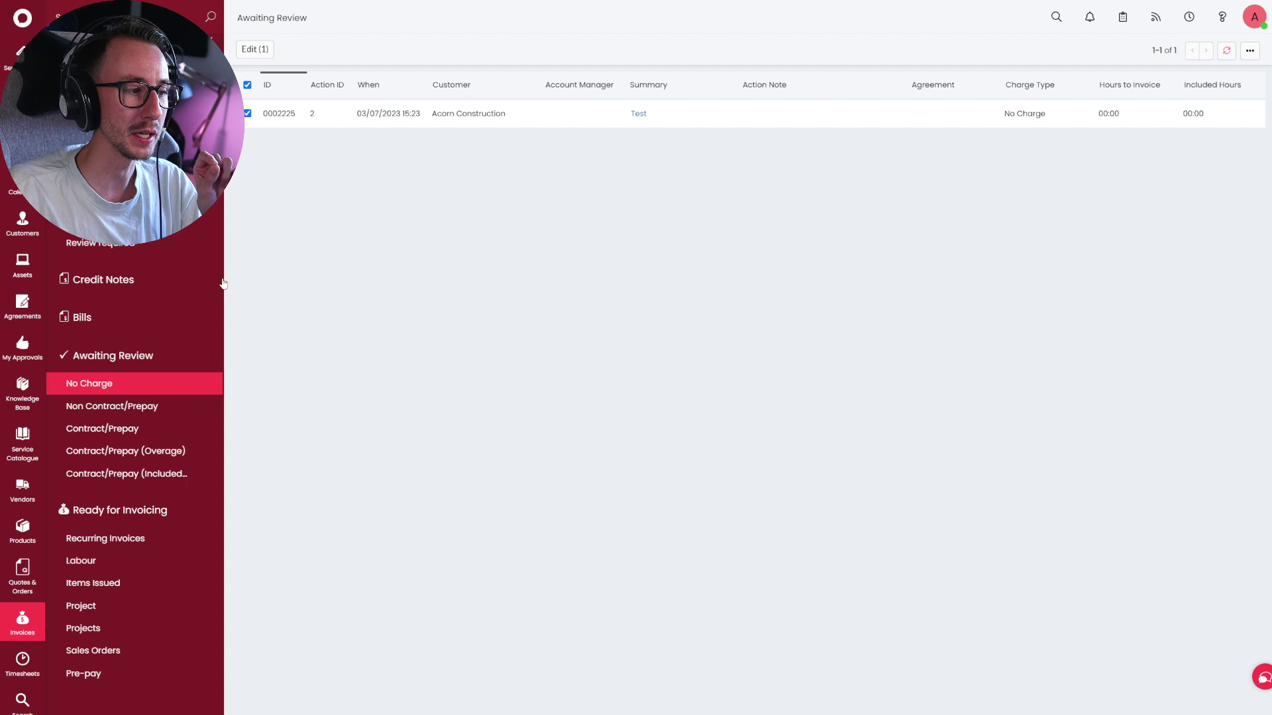
Compare Edit actions for Terry's Chocolates (Included) and 0002228 (Overage), ending on Contract/Prepay.
{"action": "left_click", "coordinate": [156, 475]}
{"action": "left_click", "coordinate": [247, 84]}
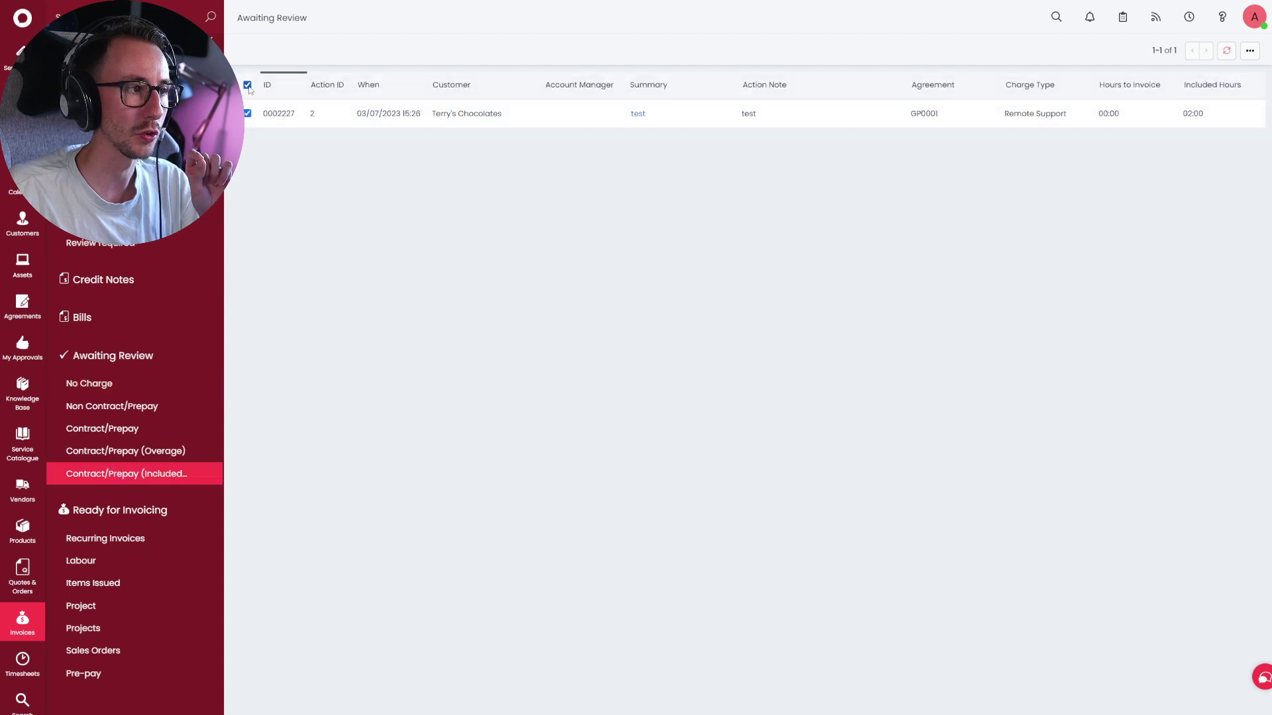
{"action": "left_click", "coordinate": [266, 50]}
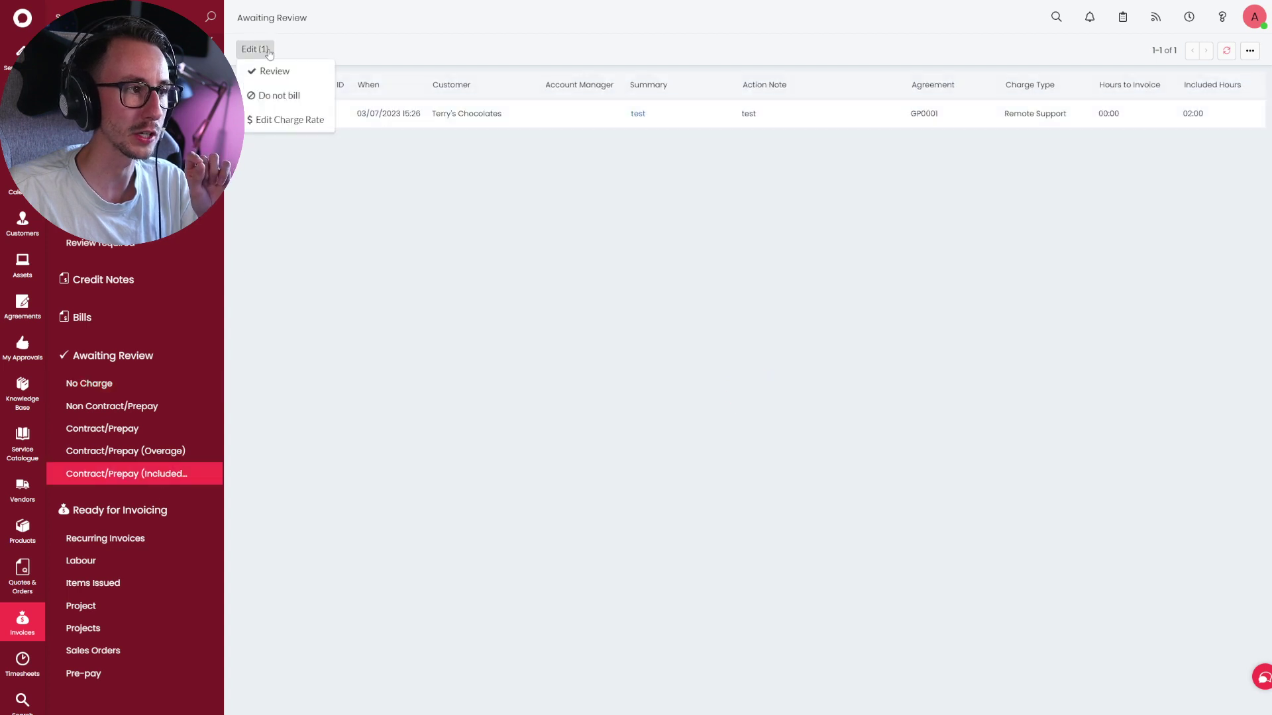
{"action": "left_click", "coordinate": [293, 79]}
{"action": "left_click", "coordinate": [169, 450]}
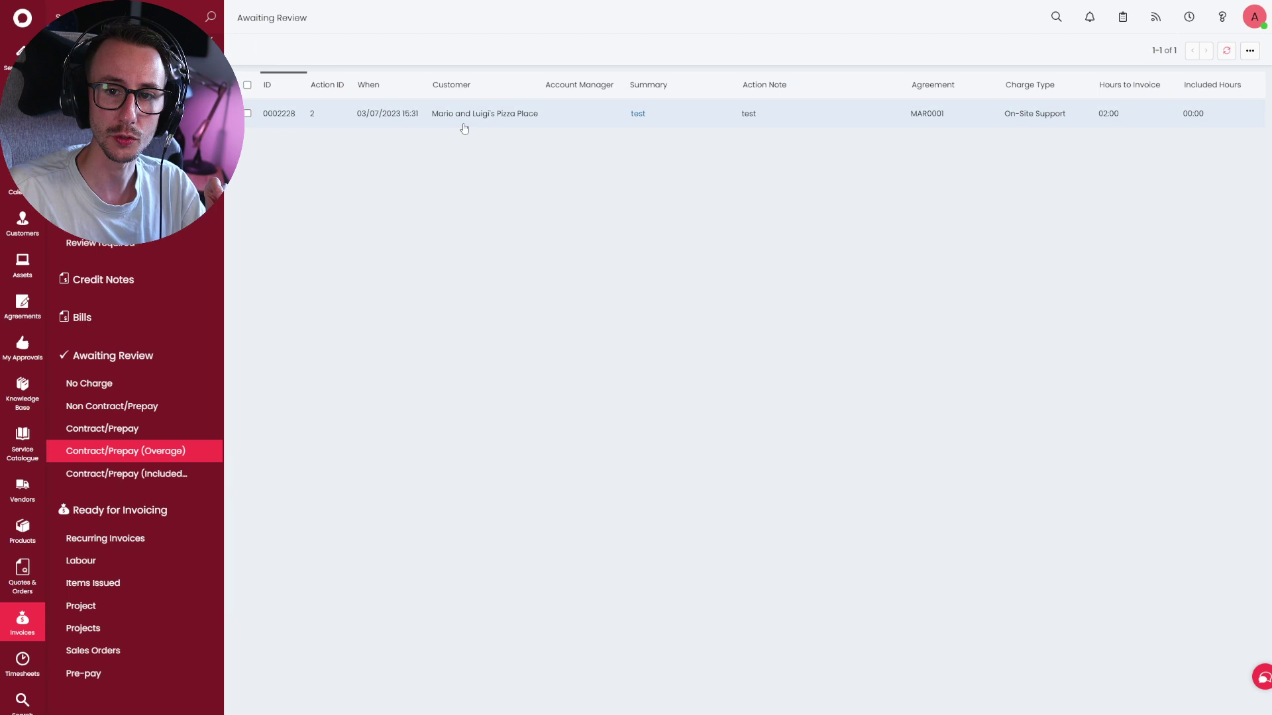
{"action": "left_click", "coordinate": [247, 85]}
{"action": "left_click", "coordinate": [256, 50]}
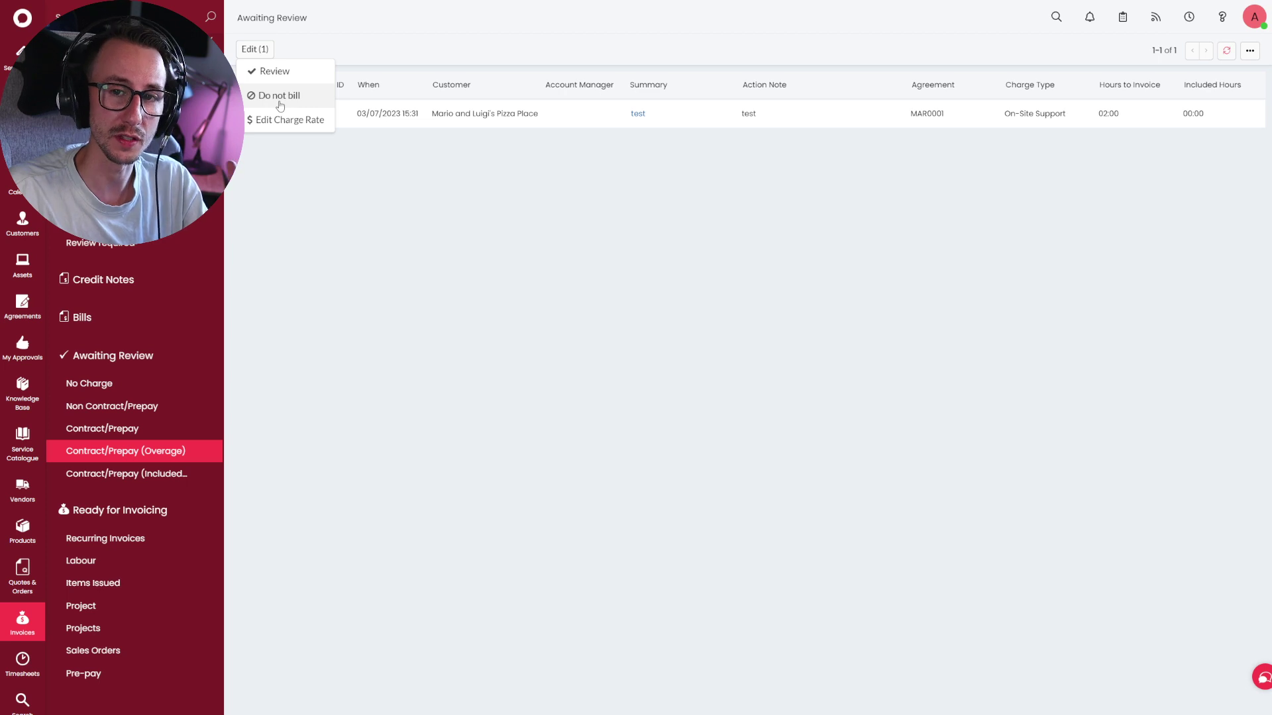
{"action": "left_click", "coordinate": [279, 99]}
{"action": "left_click", "coordinate": [179, 437]}
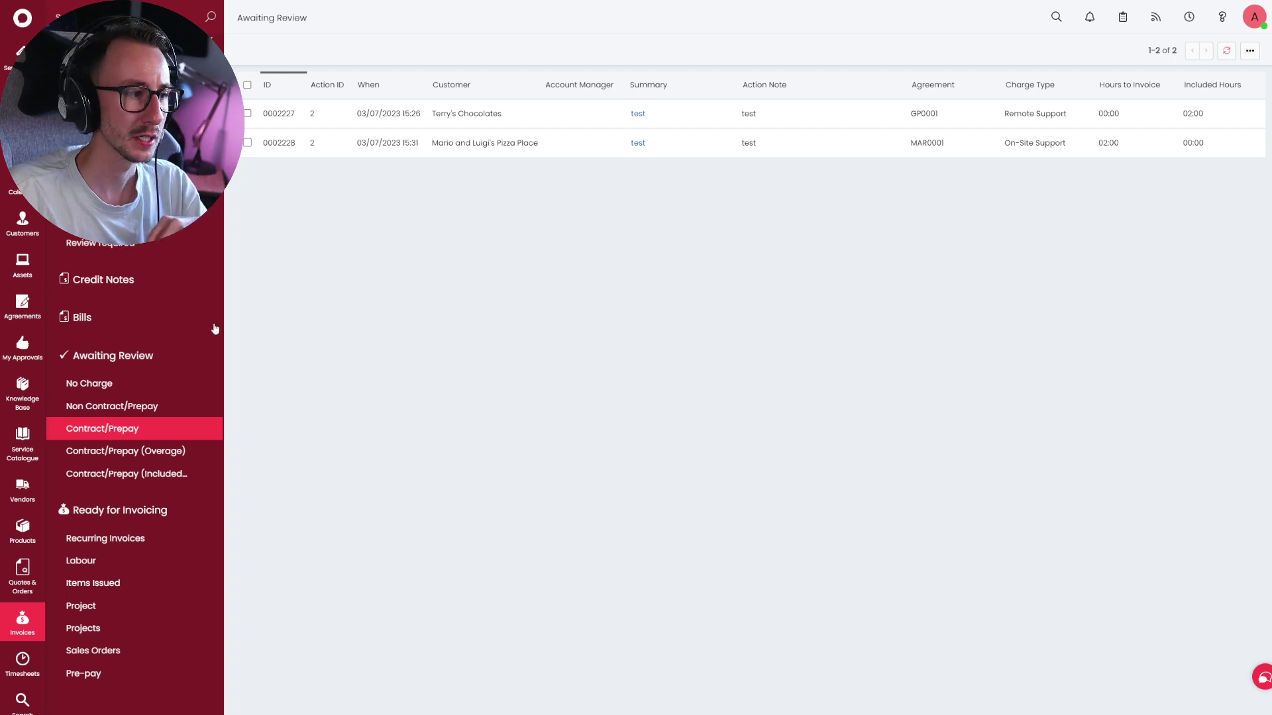
Cycle through No Charge, Non Contract/Prepay, Contract/Prepay, Overage, ending on Included with ticket 0002227.
{"action": "left_click", "coordinate": [165, 383]}
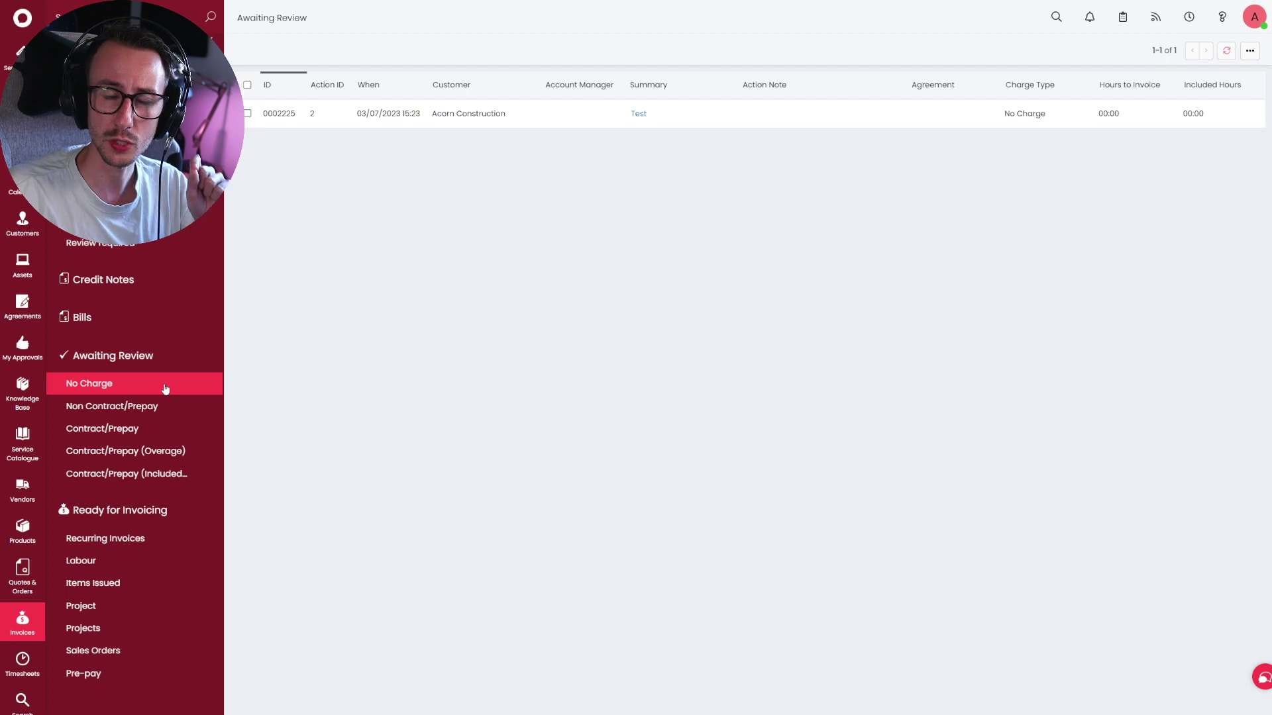
{"action": "left_click", "coordinate": [161, 412]}
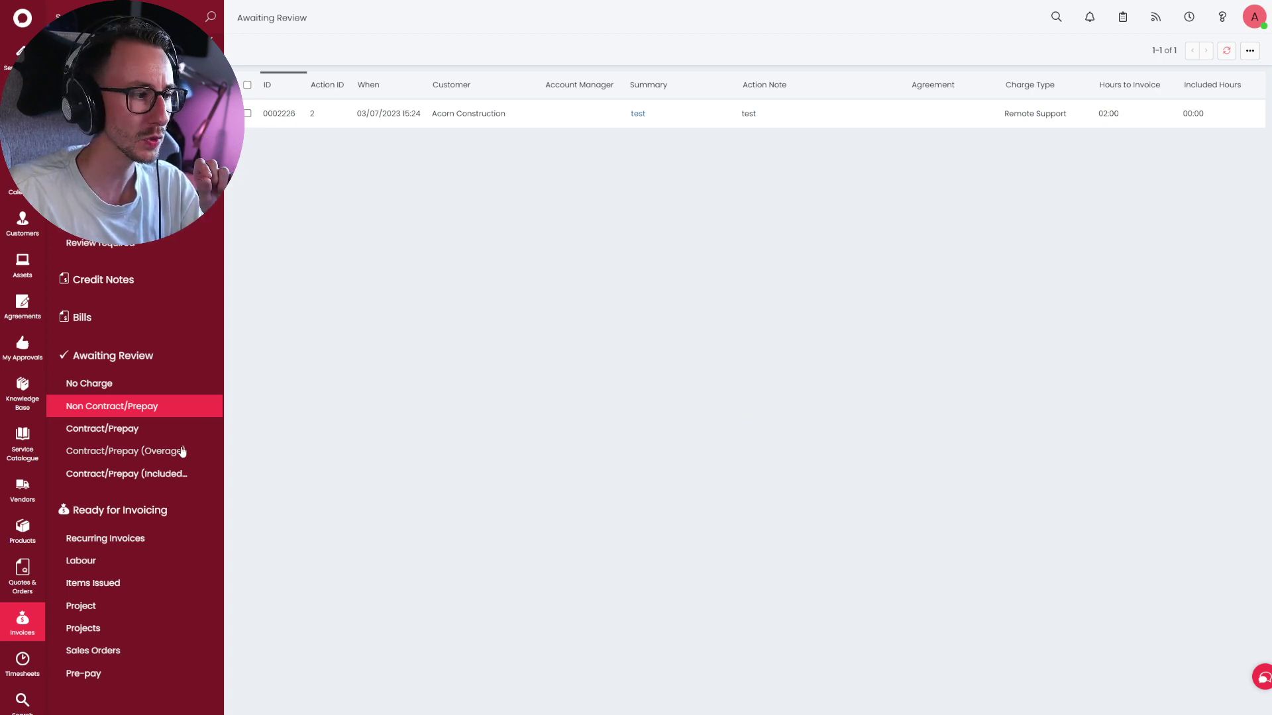
{"action": "left_click", "coordinate": [171, 431]}
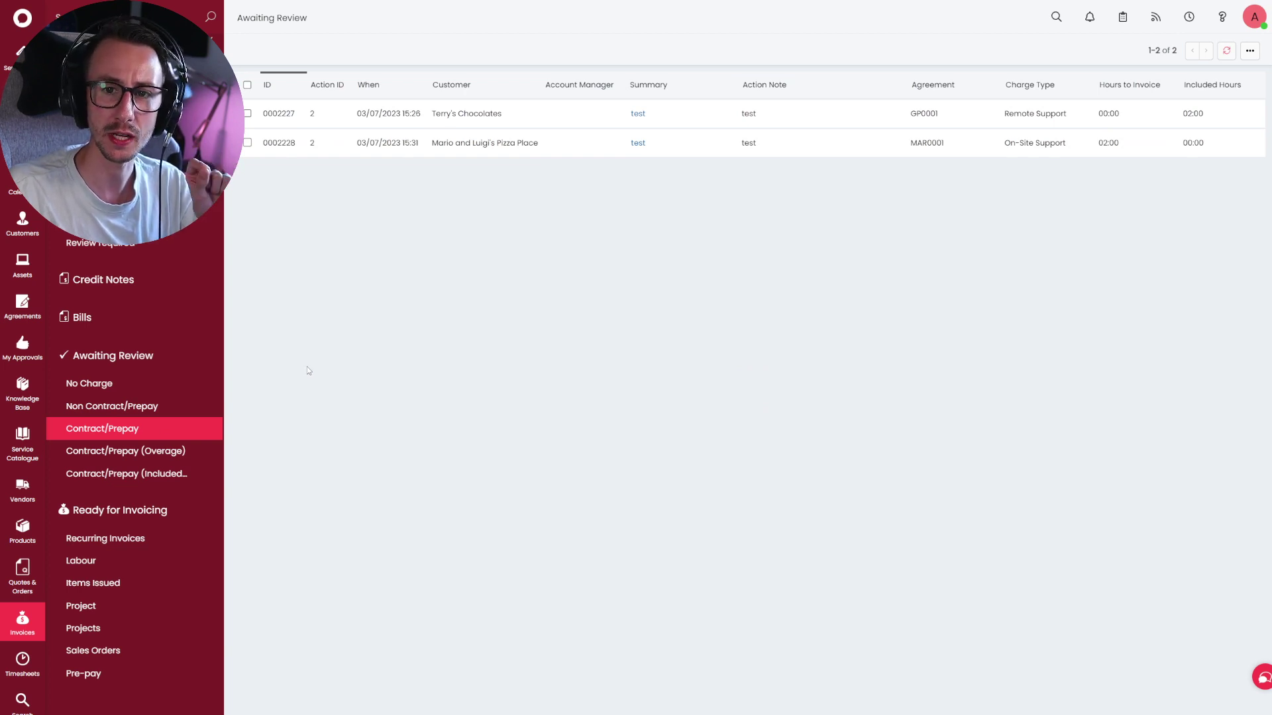
{"action": "left_click", "coordinate": [193, 451]}
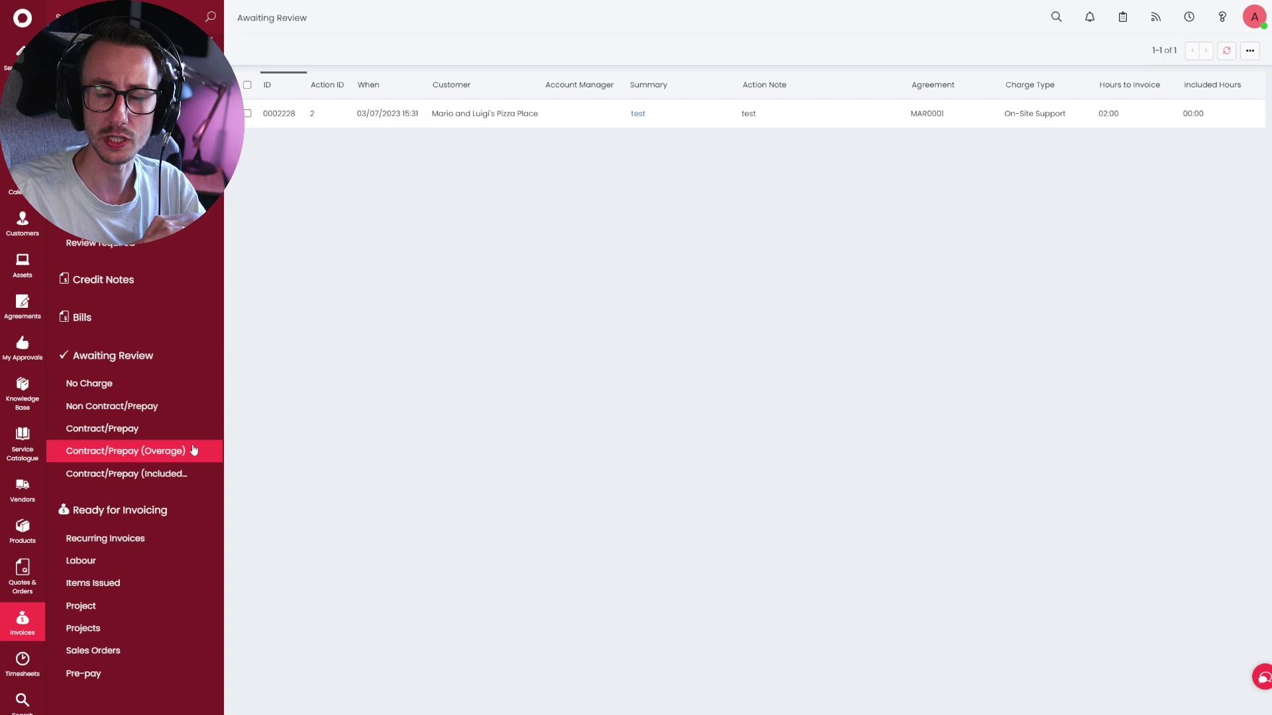
{"action": "left_click", "coordinate": [185, 476]}
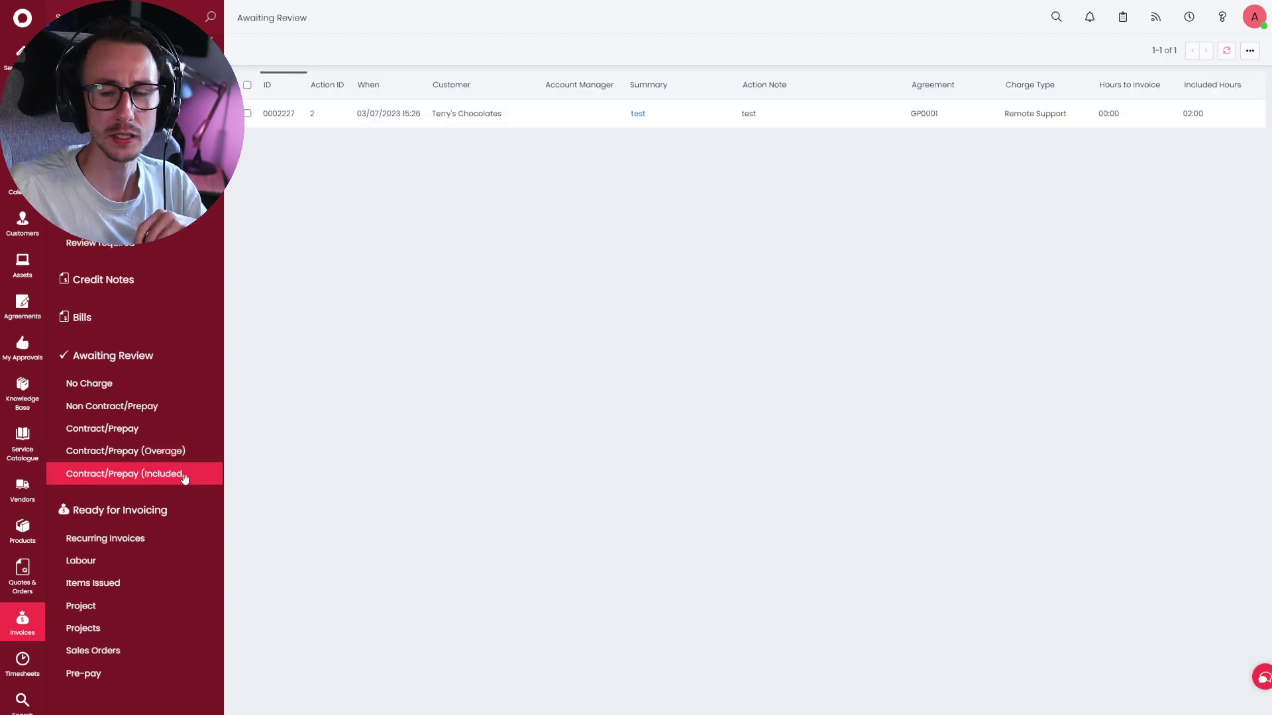